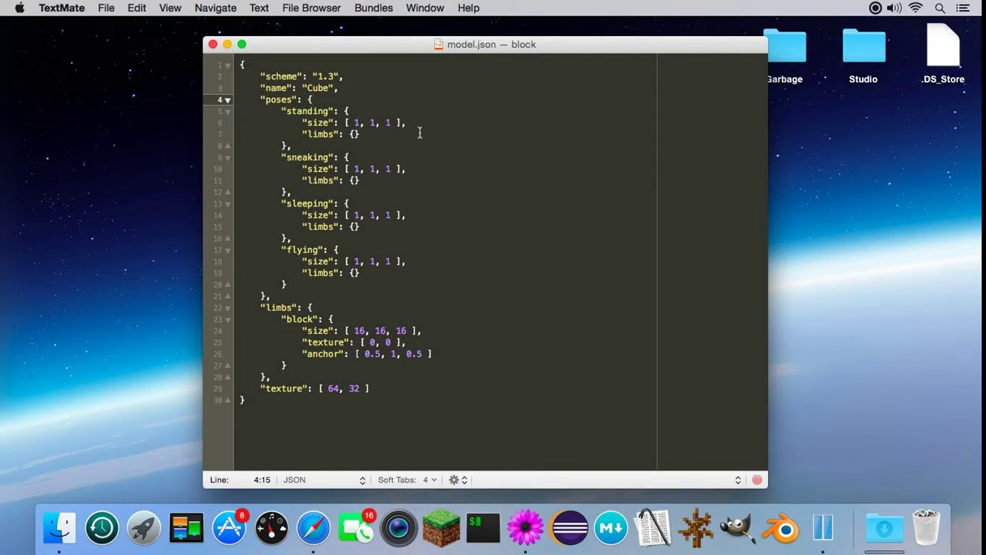
left_click_drag(304, 78, 412, 388)
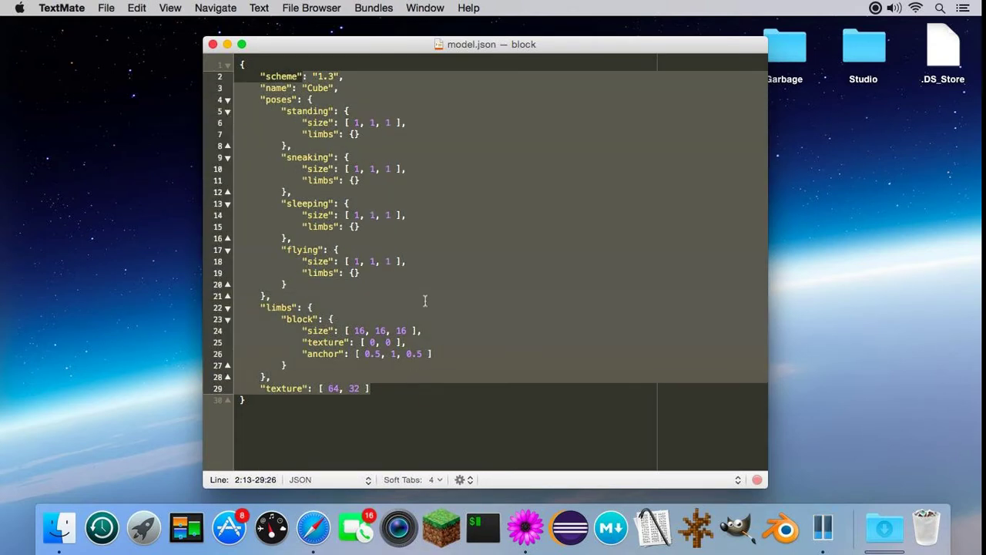
left_click(514, 231)
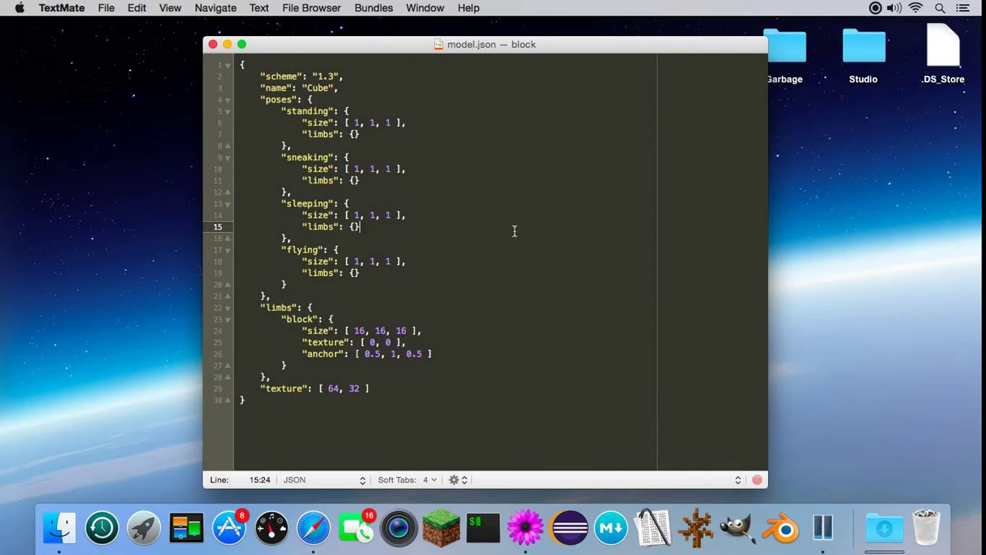
Step: Switch to the McME model editor in Safari and delete all limbs of the default character model
left_click(311, 538)
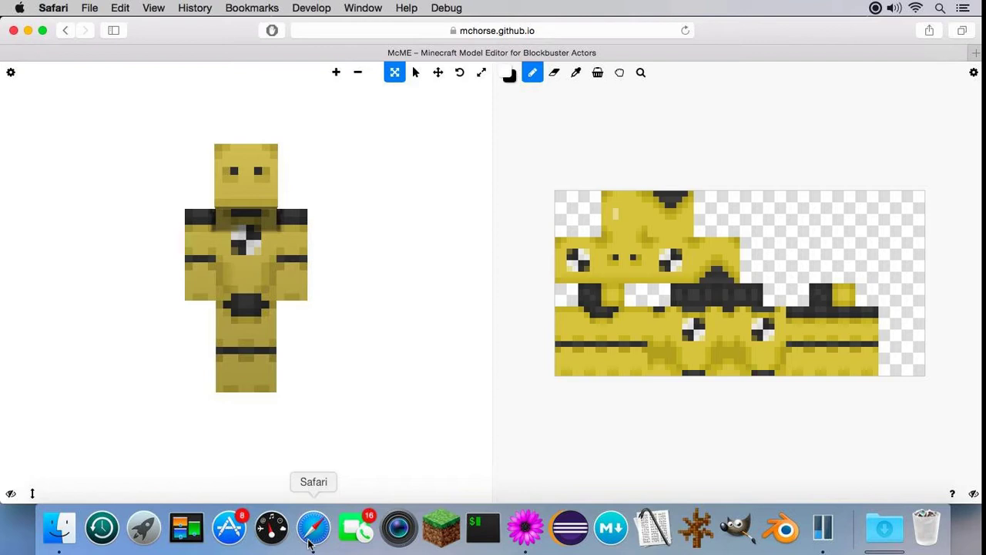
left_click_drag(261, 254, 296, 249)
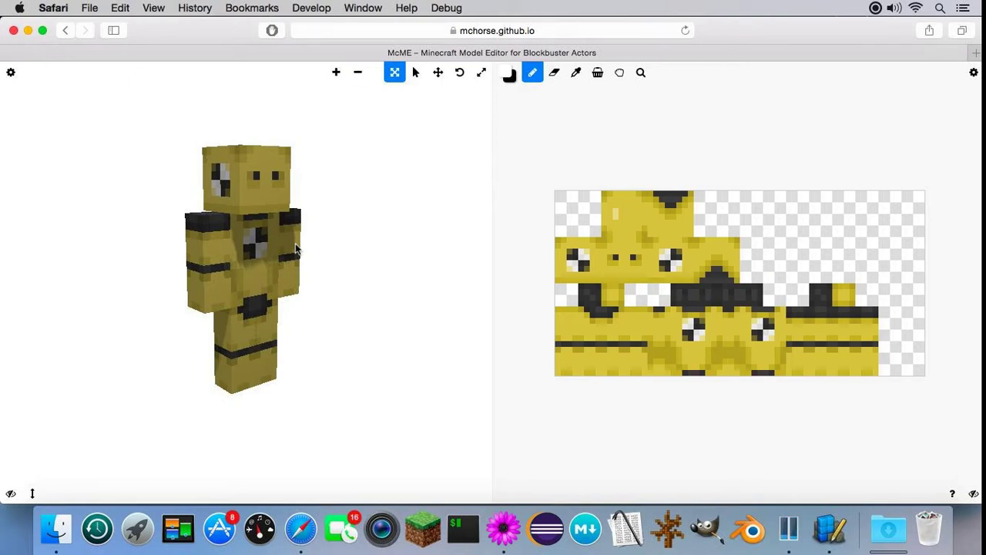
left_click_drag(315, 211, 264, 208)
key("s")
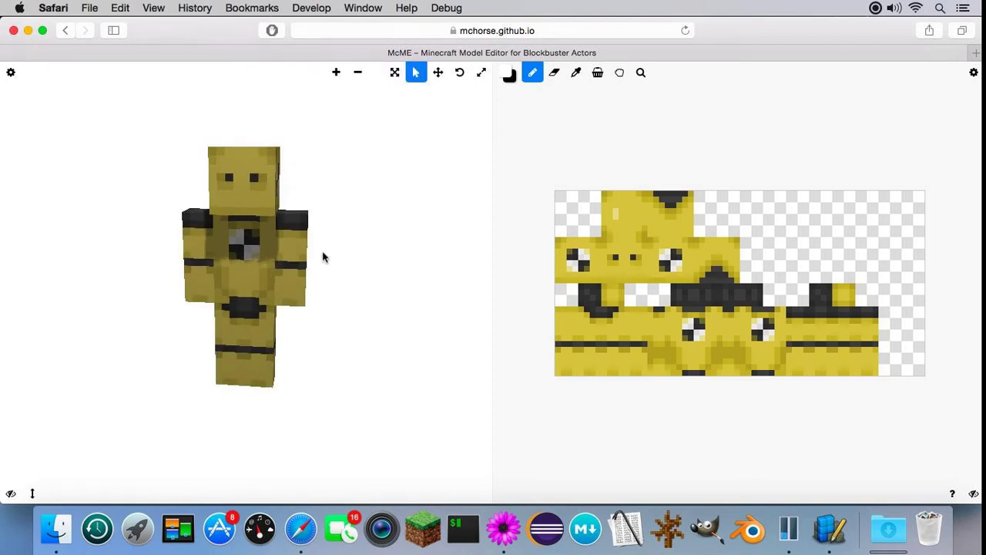
left_click(284, 253)
left_click(358, 71)
left_click(357, 72)
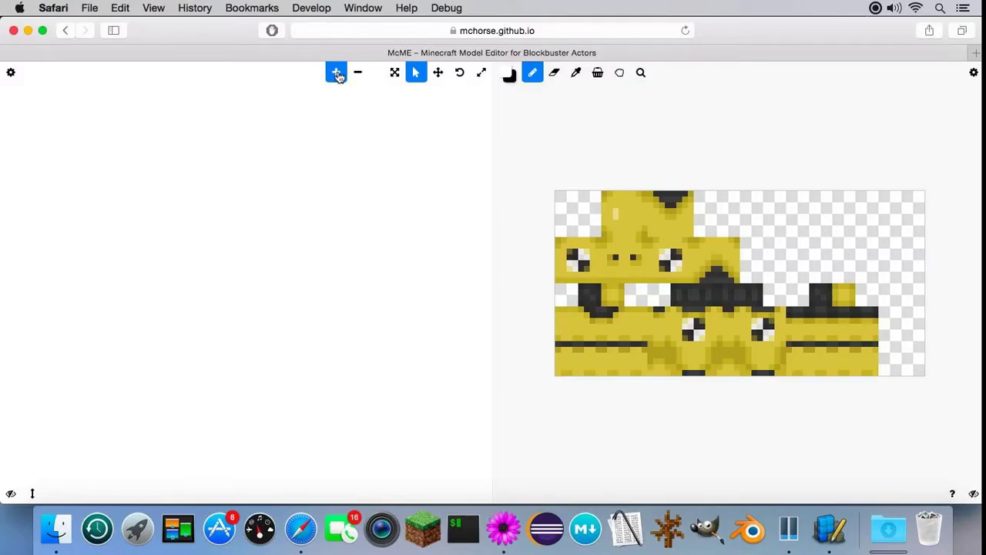
Step: Import crafting-bookshelf.png from the Desktop as the model's skin texture
left_click(973, 72)
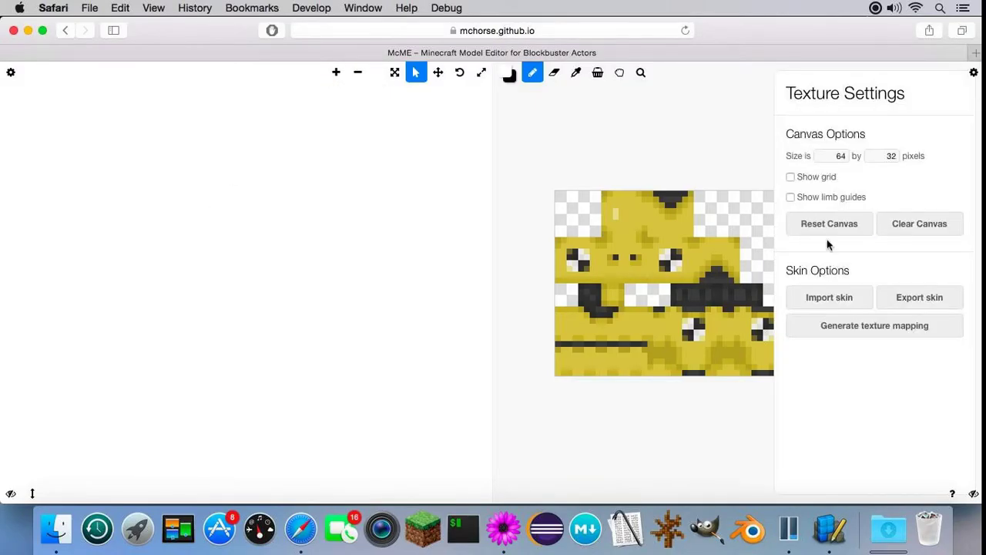
left_click(815, 296)
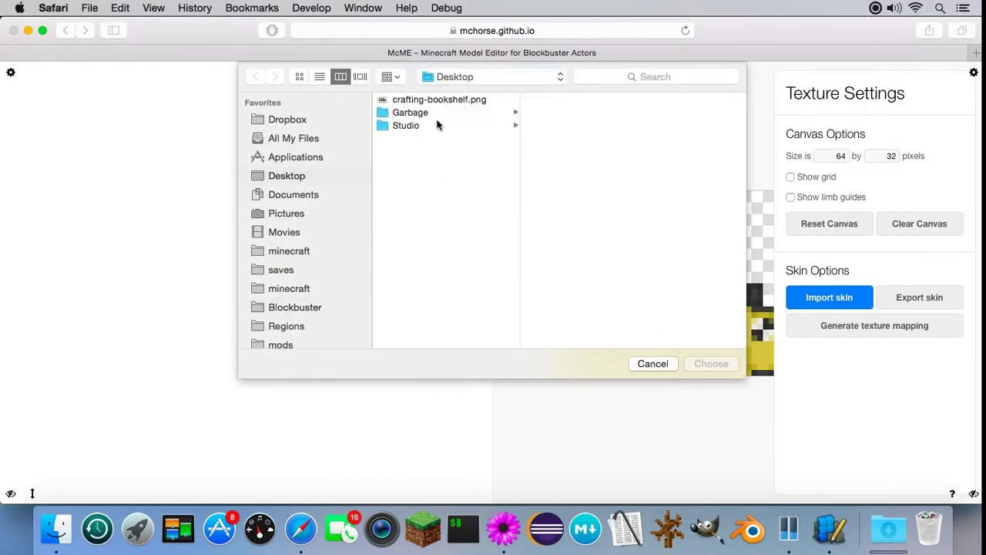
left_click(435, 99)
key("Return")
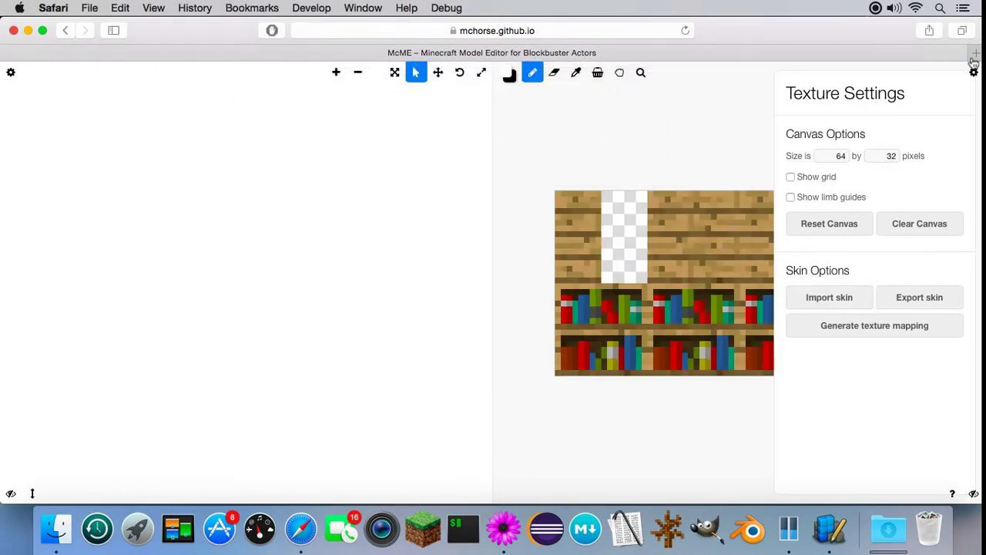
left_click(973, 70)
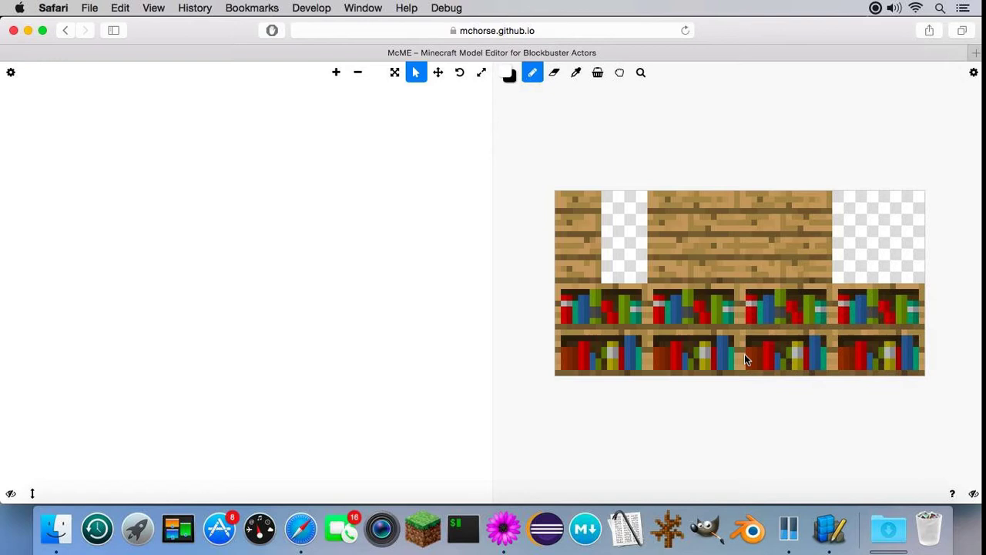
Step: Add one new limb to the empty model and turn on the Show AABB rendering option
left_click(6, 78)
left_click(6, 77)
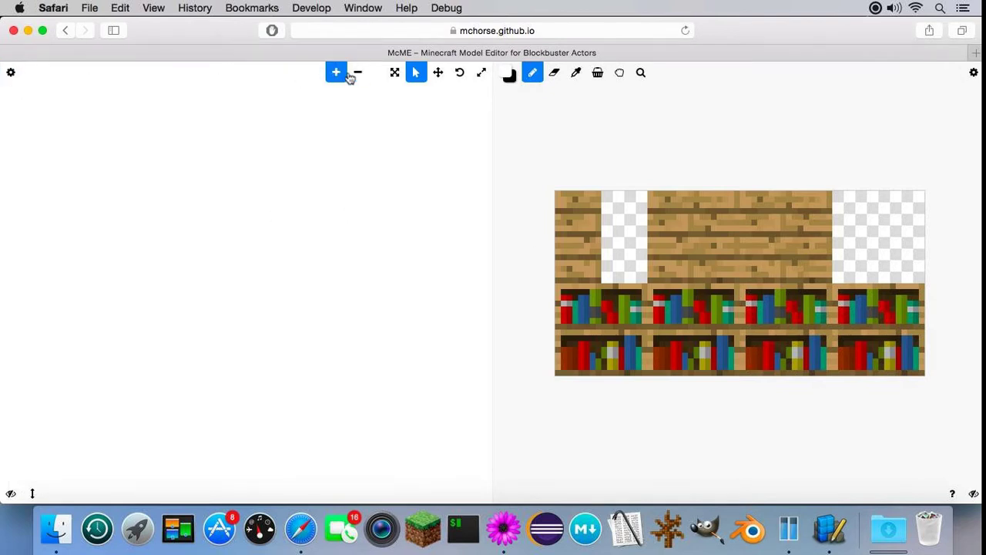
left_click(337, 73)
left_click(8, 80)
scroll(55, 352, "down", 5)
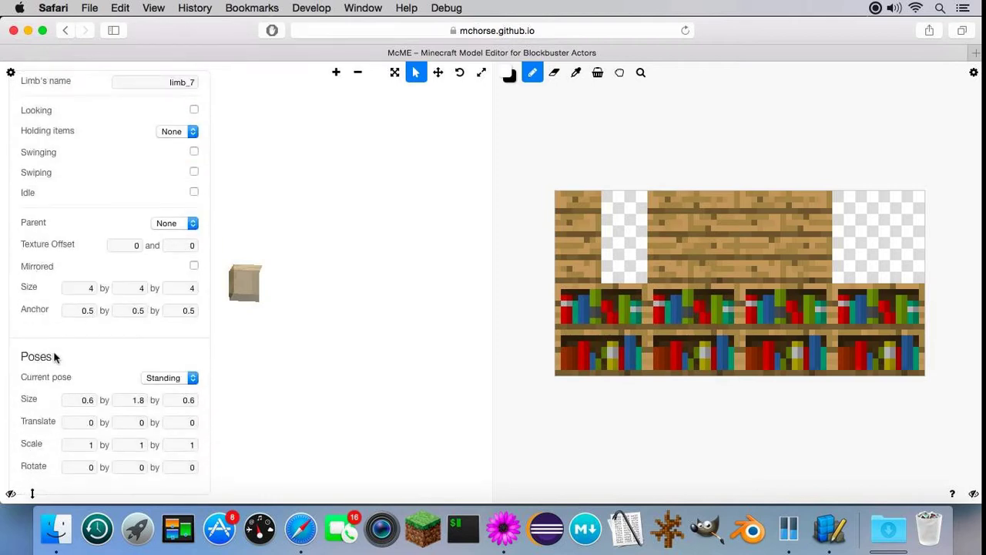
scroll(130, 216, "up", 5)
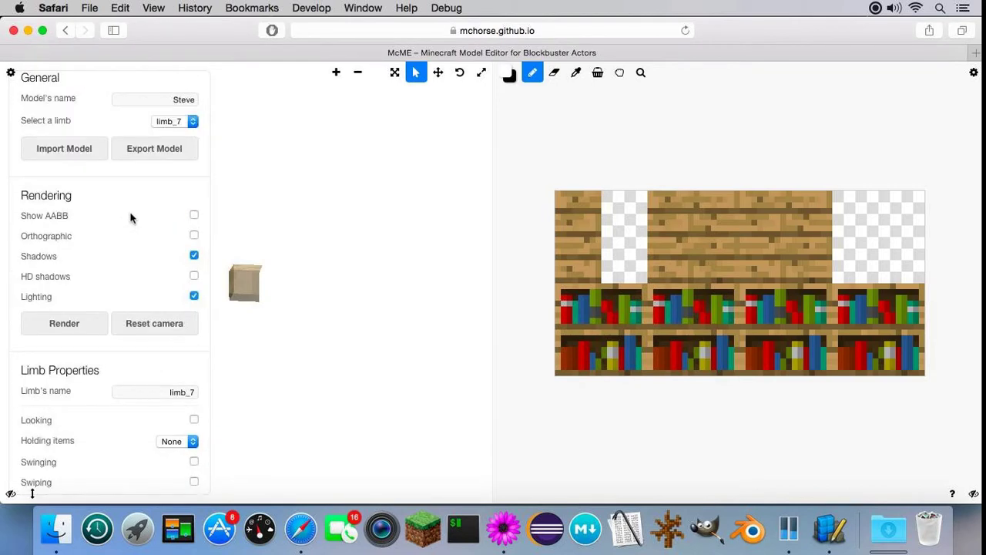
left_click(194, 271)
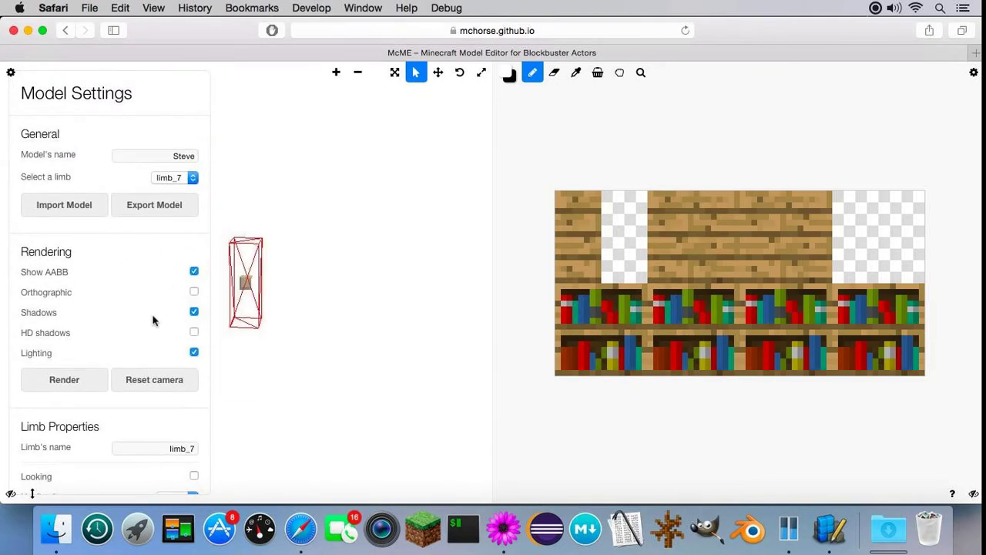
Step: Set the Standing pose's size to 0.9 by 0.9 by 0.9
scroll(291, 281, "up", 3)
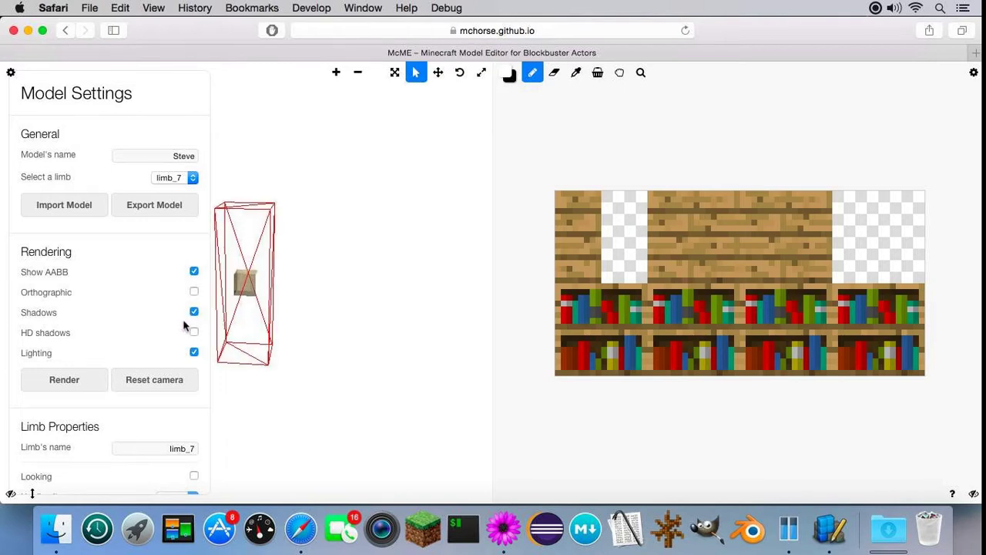
scroll(259, 322, "up", 5)
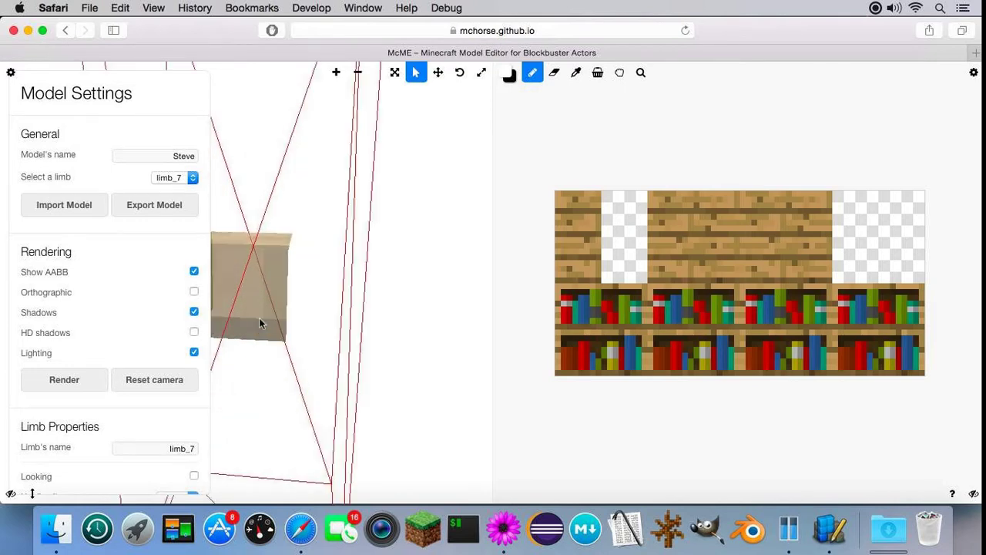
scroll(259, 322, "down", 3)
scroll(65, 356, "down", 4)
scroll(64, 357, "down", 4)
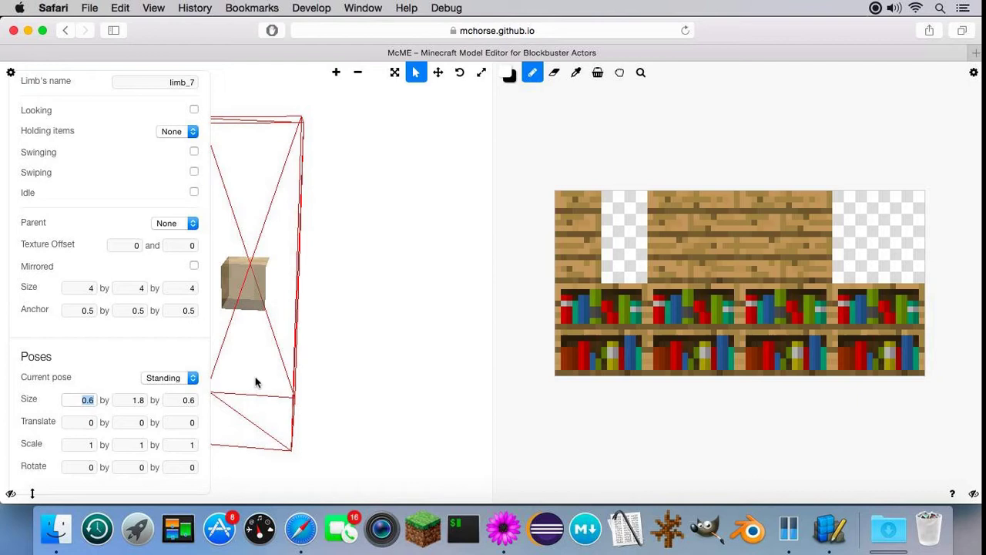
type("0.9")
key("Tab")
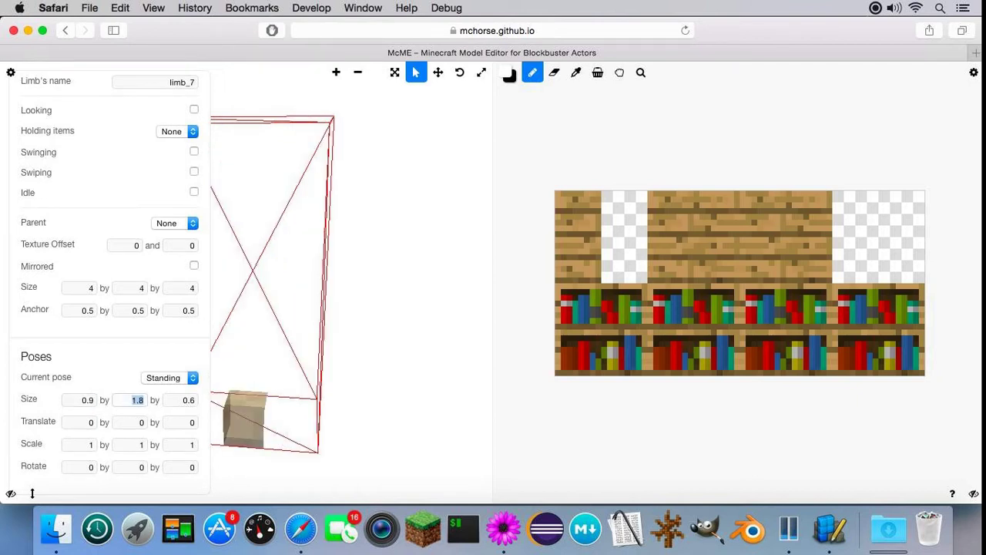
type("0.9")
key("Tab")
type("0")
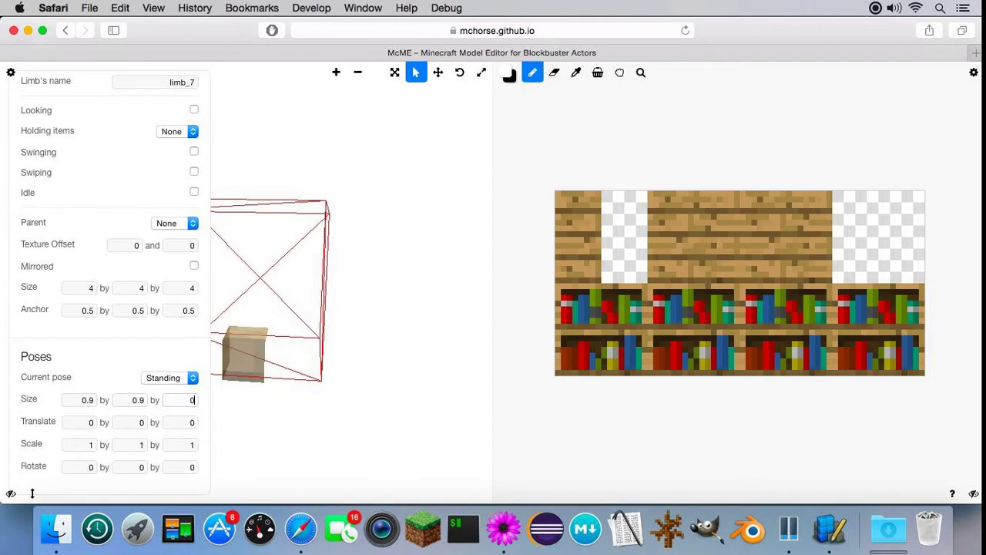
type(".9")
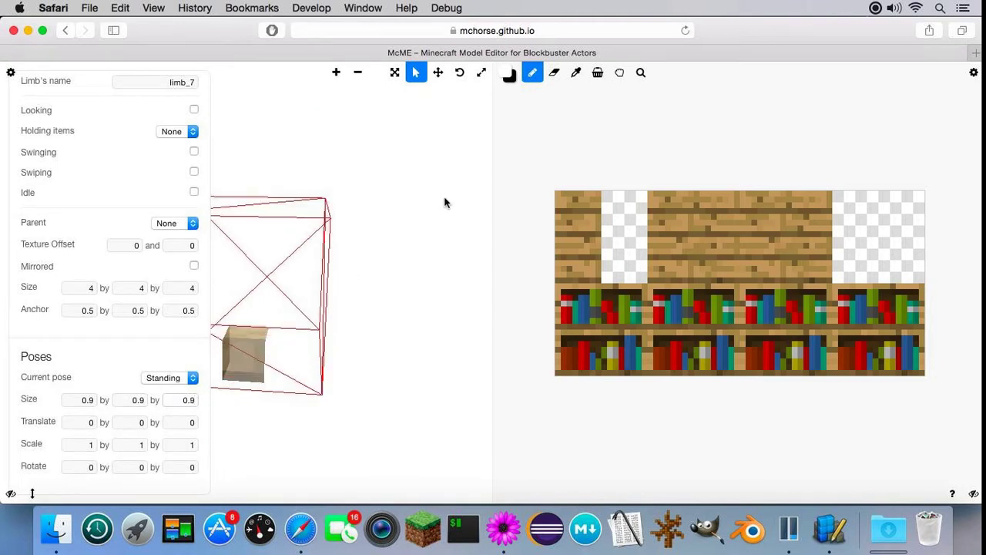
Step: Set the new limb's size to 16 by 16 by 16
scroll(2, 315, "up", 5)
scroll(341, 292, "down", 3)
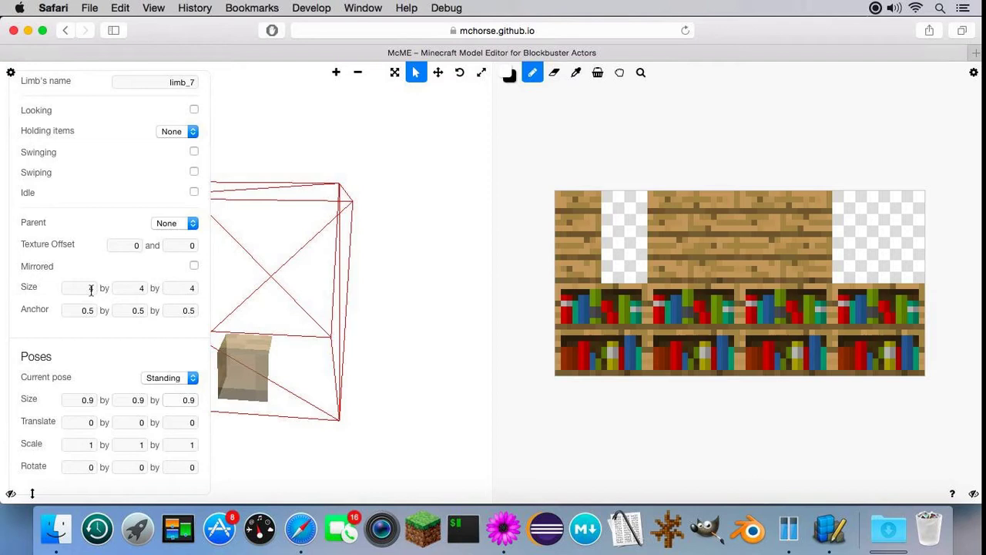
type("1")
key("Tab")
type("6")
key("shift+Tab")
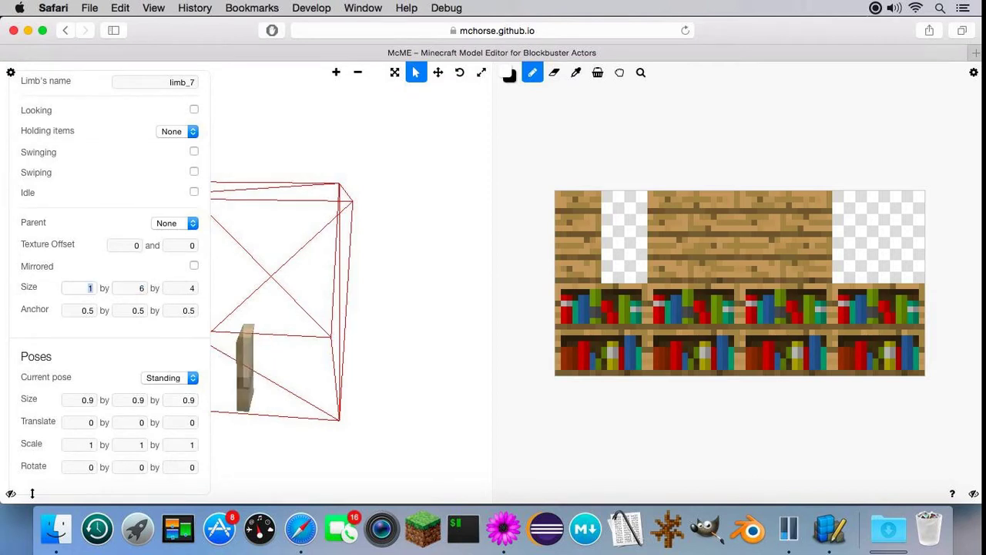
type("6")
key("Tab")
type("16")
key("Tab")
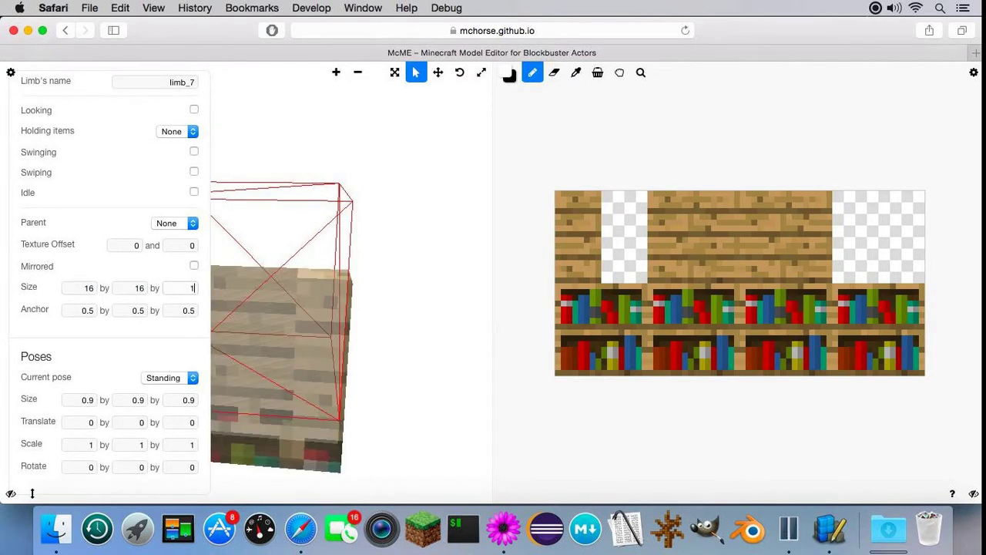
type("16")
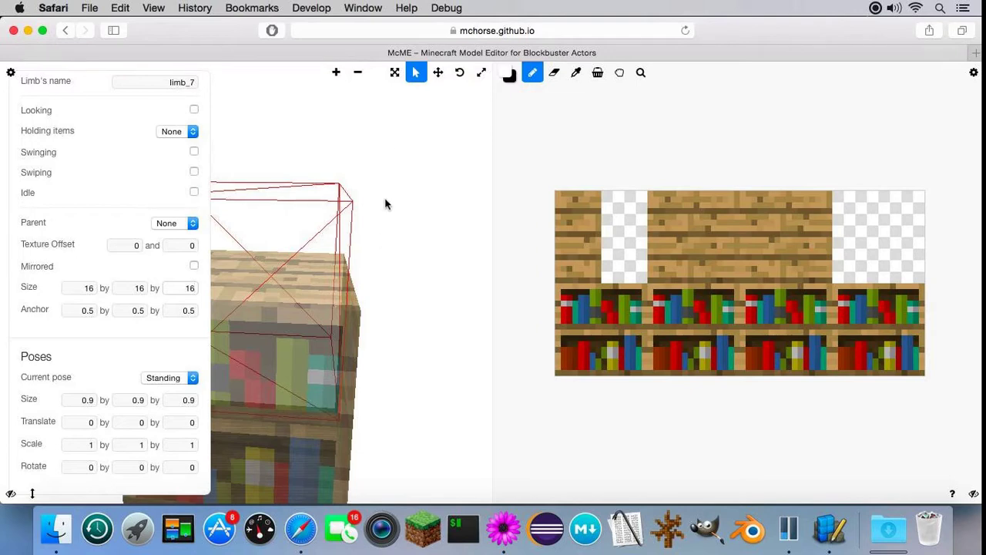
Step: Scale the limb to 0.8 by 0.8 by 0.8 in the Standing pose
left_click(395, 72)
mouse_move(413, 221)
left_mouse_down()
mouse_move(286, 218)
mouse_move(430, 228)
left_mouse_up()
key("v")
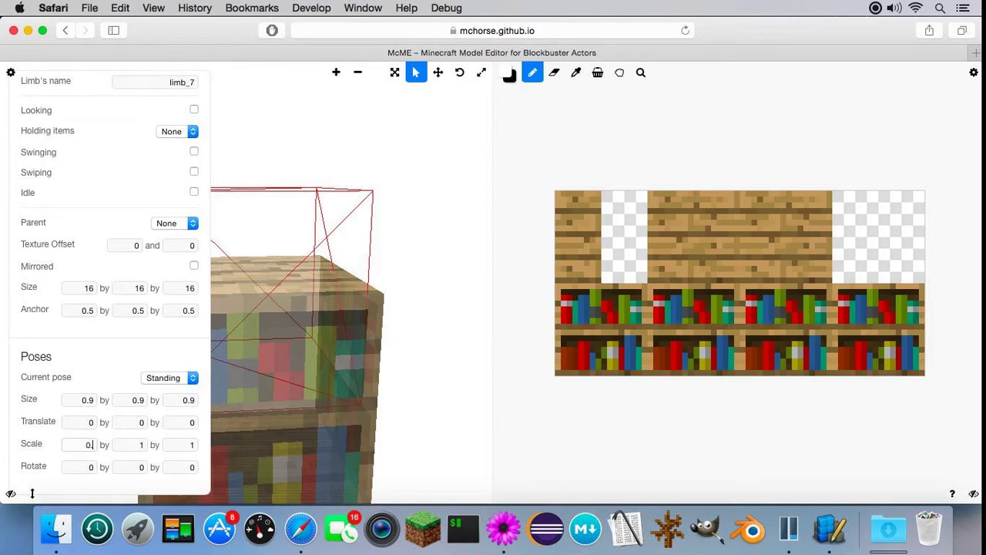
type("0.8")
left_click(137, 445)
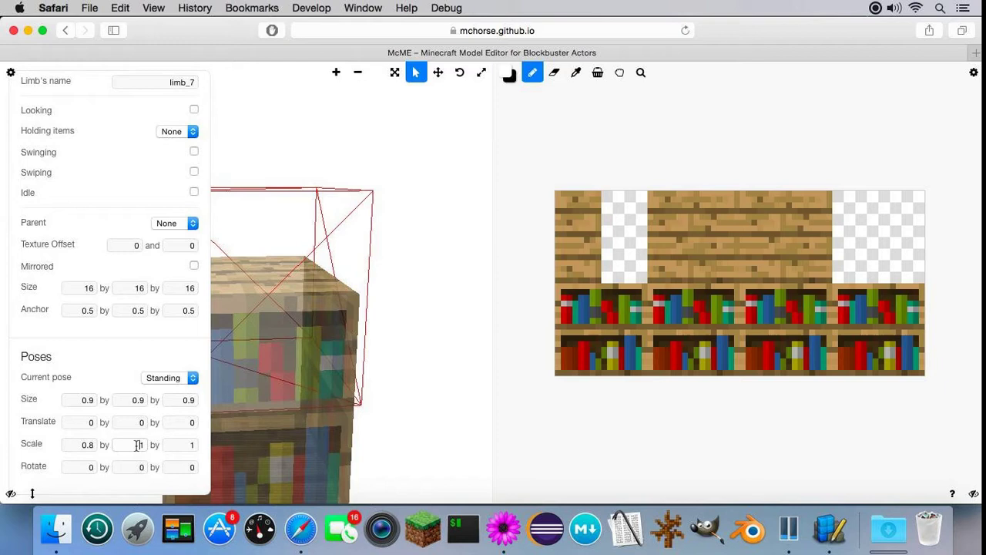
type("0.8")
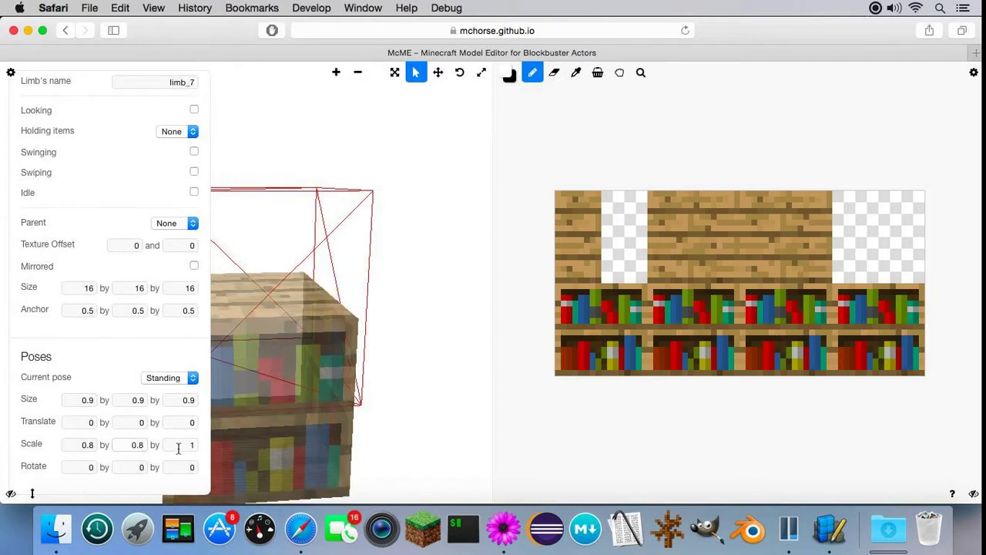
left_click(183, 448)
Step: Try a vertical translation of 8 for the limb in the Standing pose and check its fit inside the bounding box
left_click(134, 422)
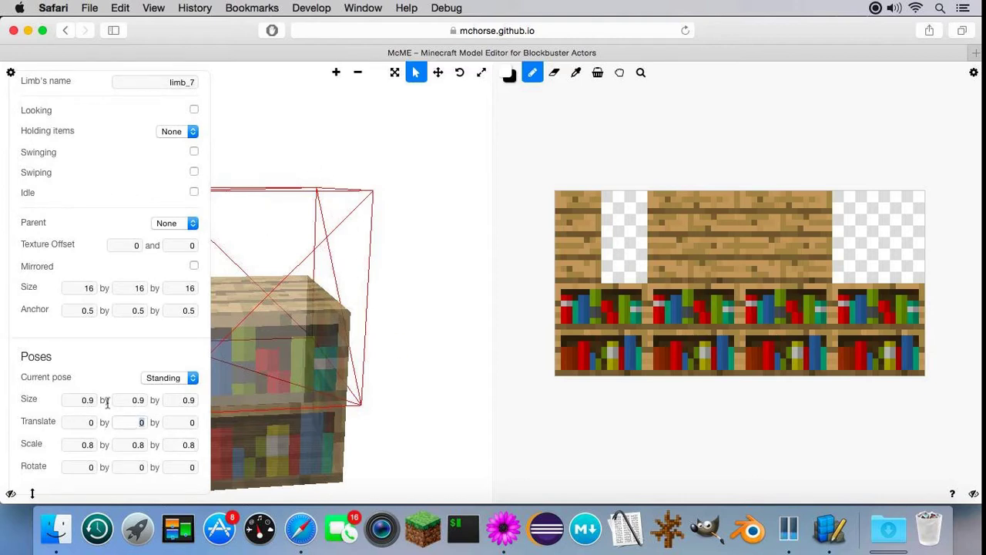
key("BackSpace")
type("4")
type("8")
left_click(11, 72)
key("1")
mouse_move(209, 277)
left_mouse_down()
mouse_move(181, 255)
mouse_move(175, 224)
mouse_move(252, 266)
mouse_move(262, 291)
mouse_move(215, 289)
mouse_move(197, 266)
left_mouse_up()
left_click(10, 71)
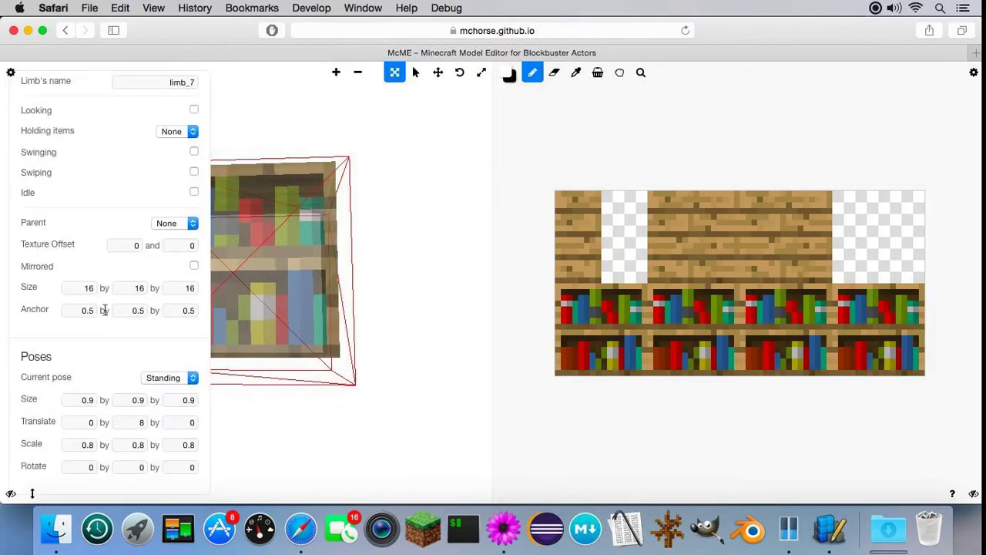
Step: Set the limb's vertical translation to 12 and the Standing pose's height to 1.2, and check the block against the bounding box
left_click(141, 422)
key("Return")
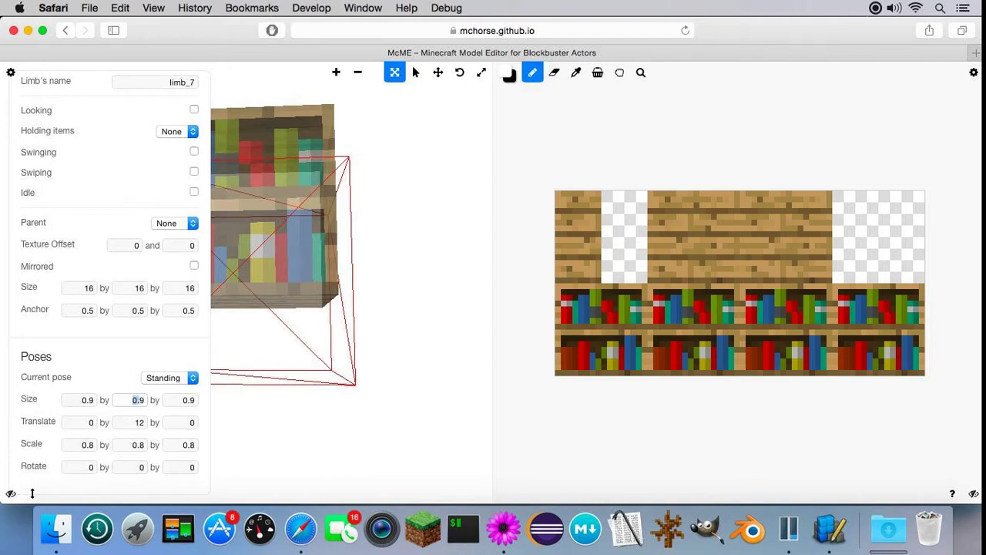
type("1.2")
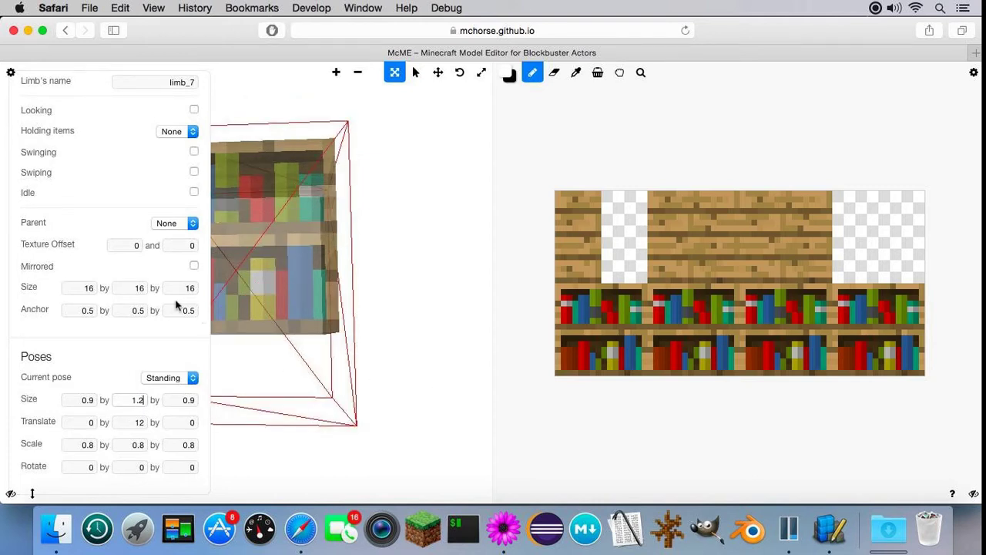
scroll(67, 337, "up", 5)
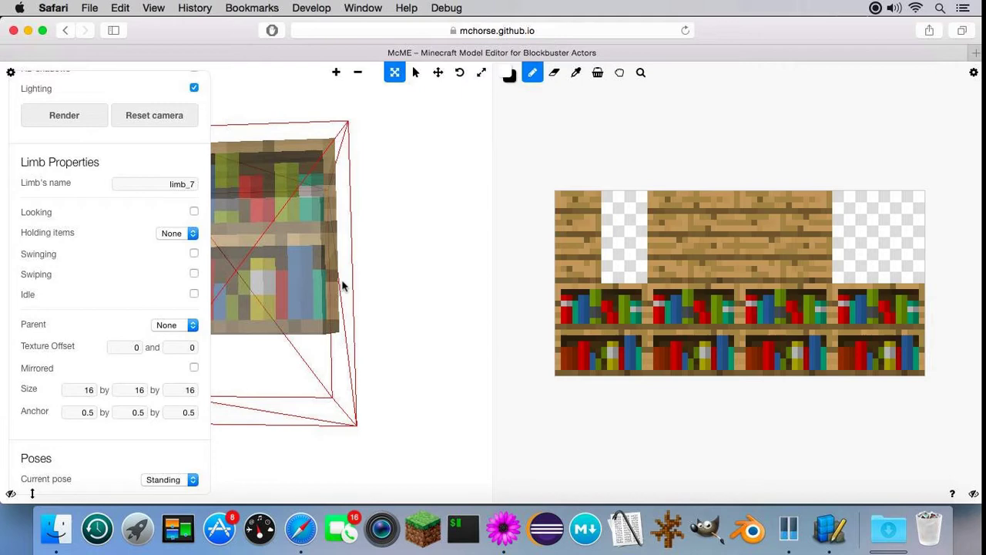
left_click(11, 72)
mouse_move(104, 209)
left_mouse_down()
mouse_move(208, 256)
mouse_move(220, 238)
mouse_move(101, 223)
left_mouse_up()
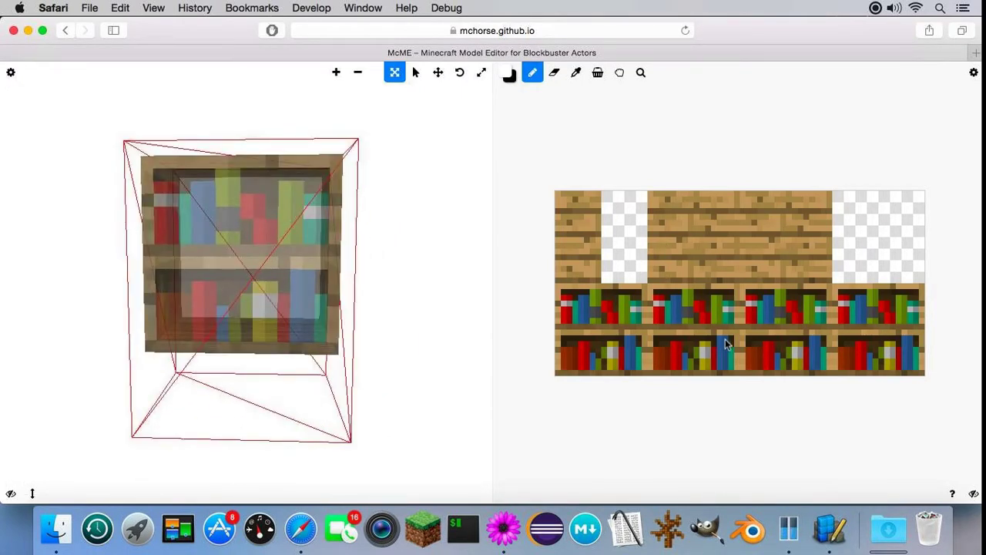
Step: Examine the book rows of the bookshelf texture up close
left_click(640, 72)
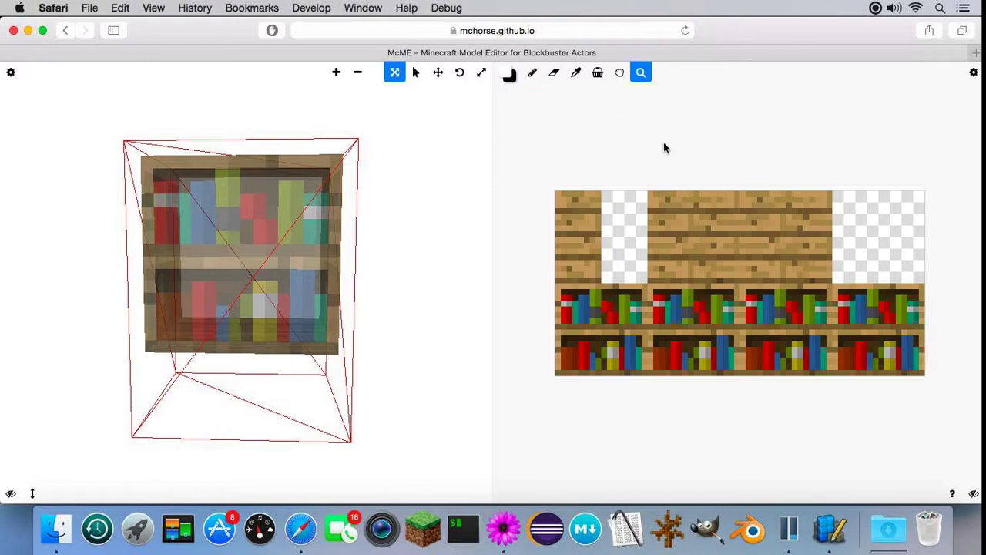
left_click(695, 326)
right_click(719, 329)
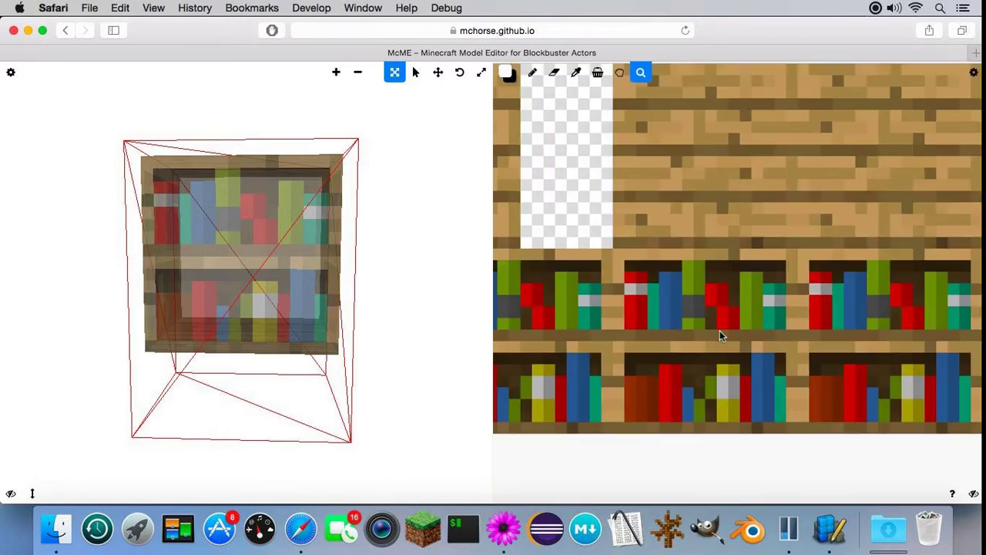
Step: Paint two black eyes over the upper book row of the front face's texture and check them on the model
left_click(532, 72)
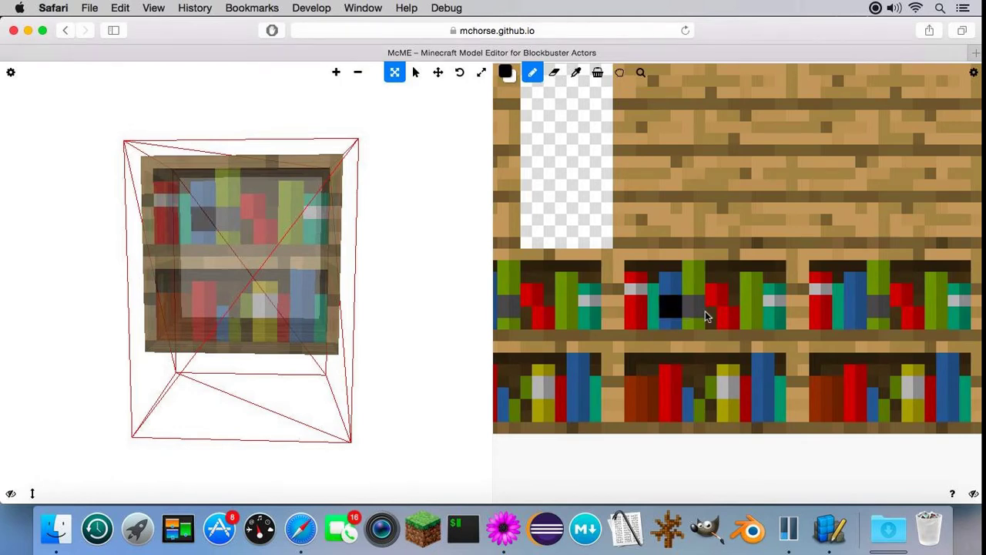
left_click(733, 311)
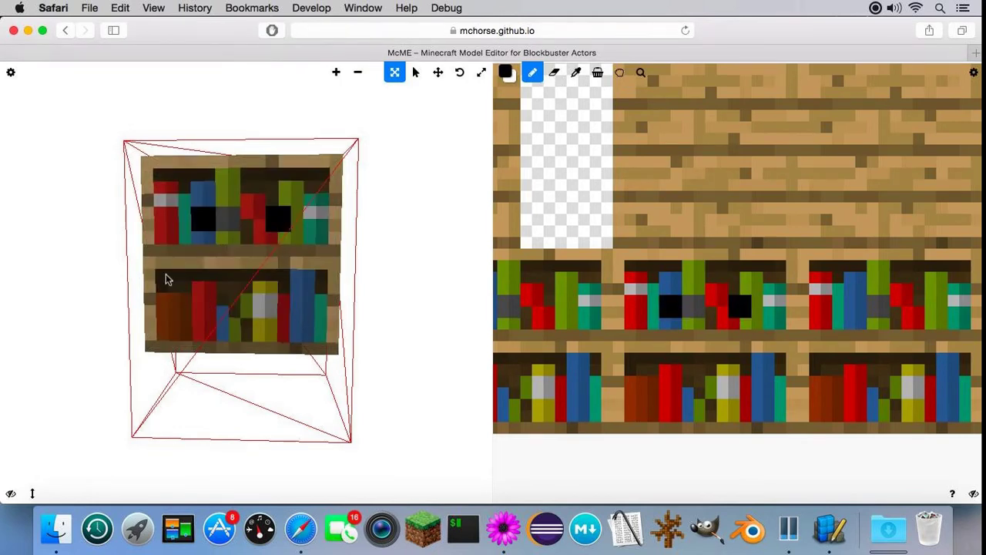
left_click_drag(164, 277, 170, 220)
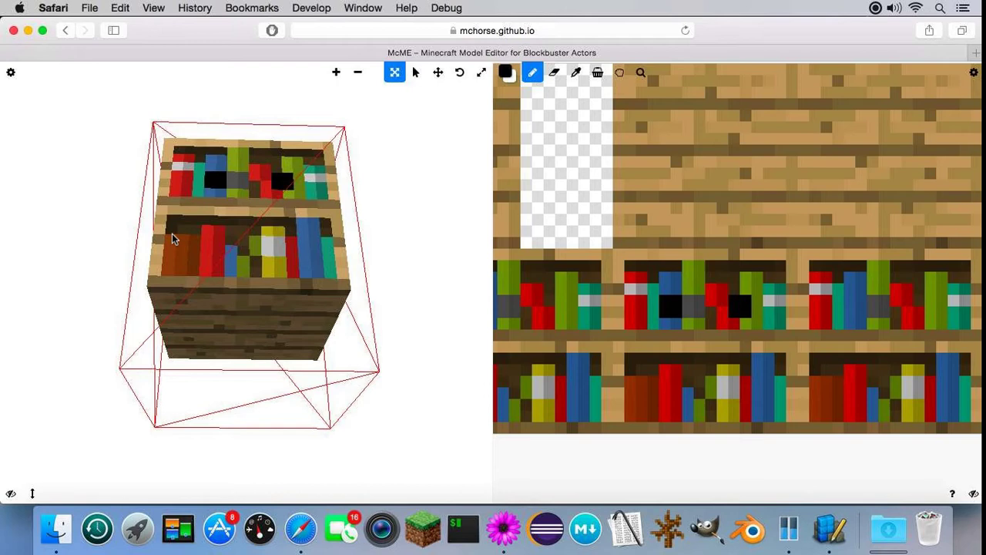
mouse_move(141, 347)
left_mouse_down()
mouse_move(151, 363)
mouse_move(145, 381)
mouse_move(103, 375)
mouse_move(145, 363)
left_mouse_up()
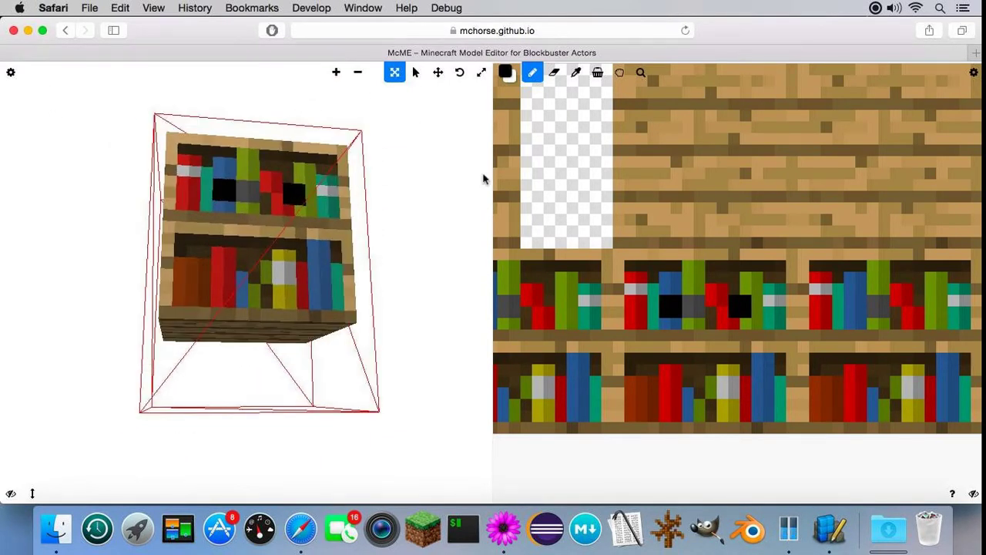
Step: Turn on the limb guides for the texture canvas
key("h")
left_click_drag(633, 221, 753, 275)
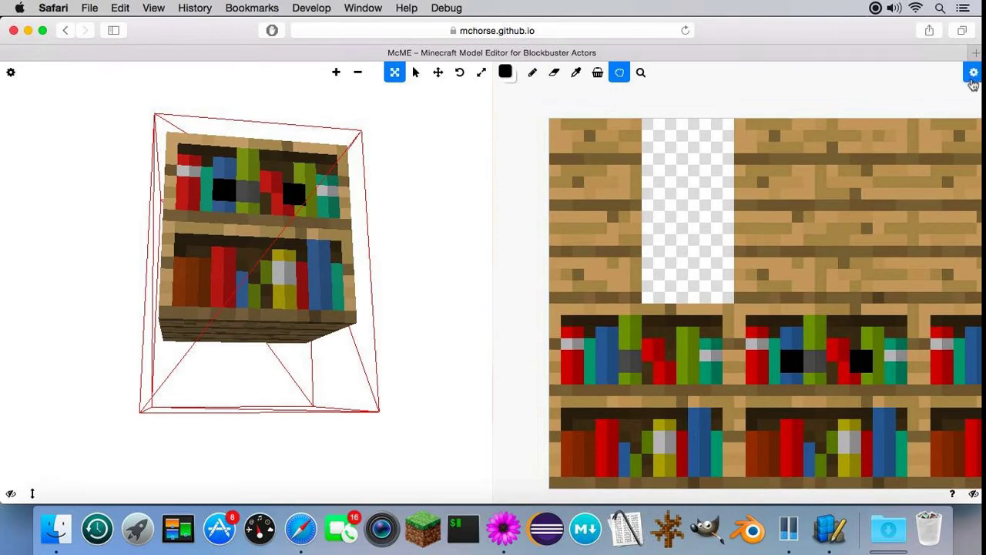
left_click(974, 71)
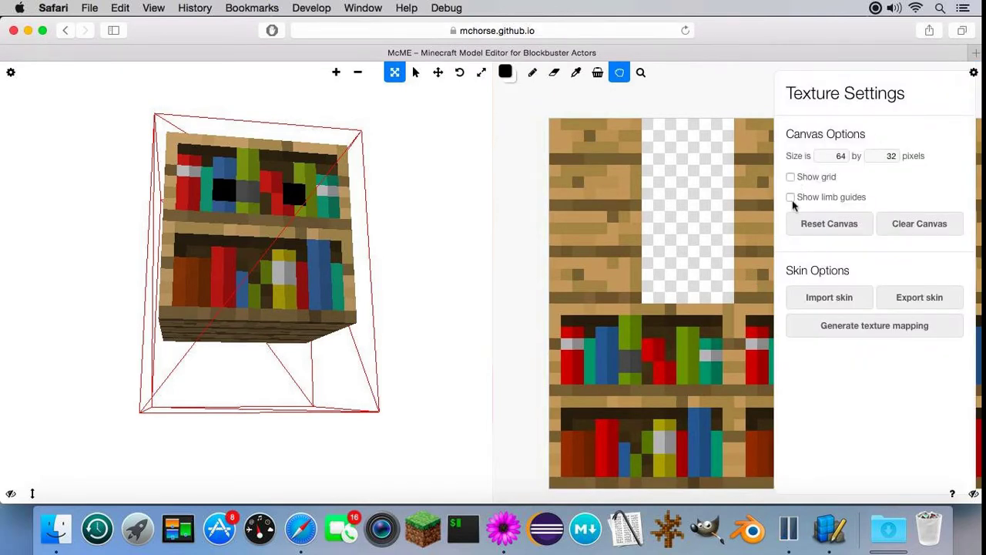
Step: Select limb_7, the bookshelf block, and rename it head
left_click(9, 71)
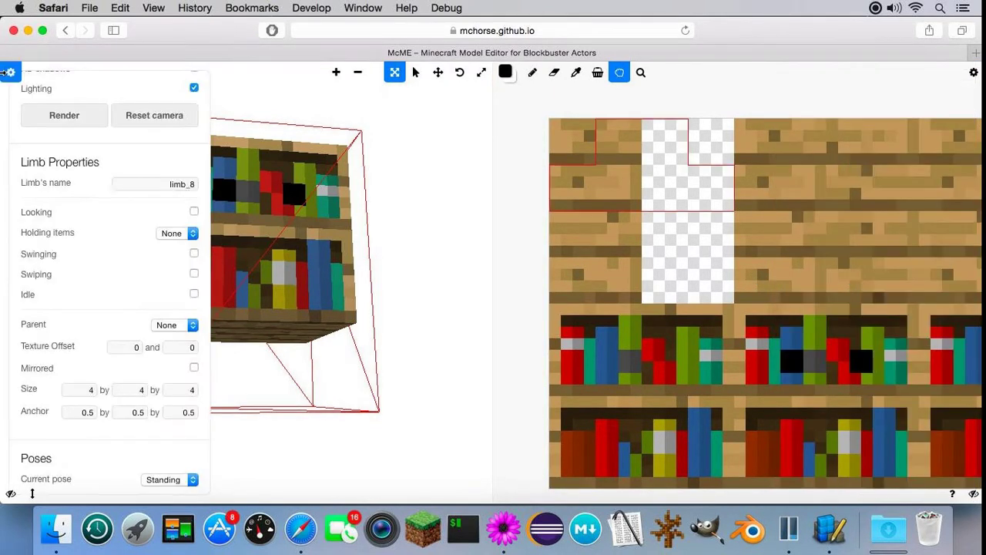
scroll(116, 231, "up", 7)
left_click(164, 178)
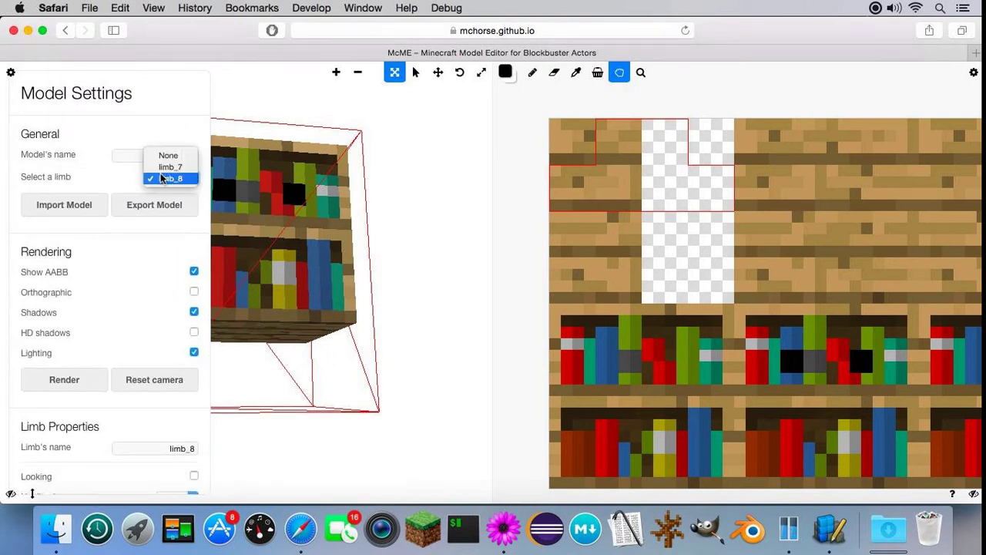
left_click(169, 166)
scroll(131, 332, "down", 2)
double_click(162, 385)
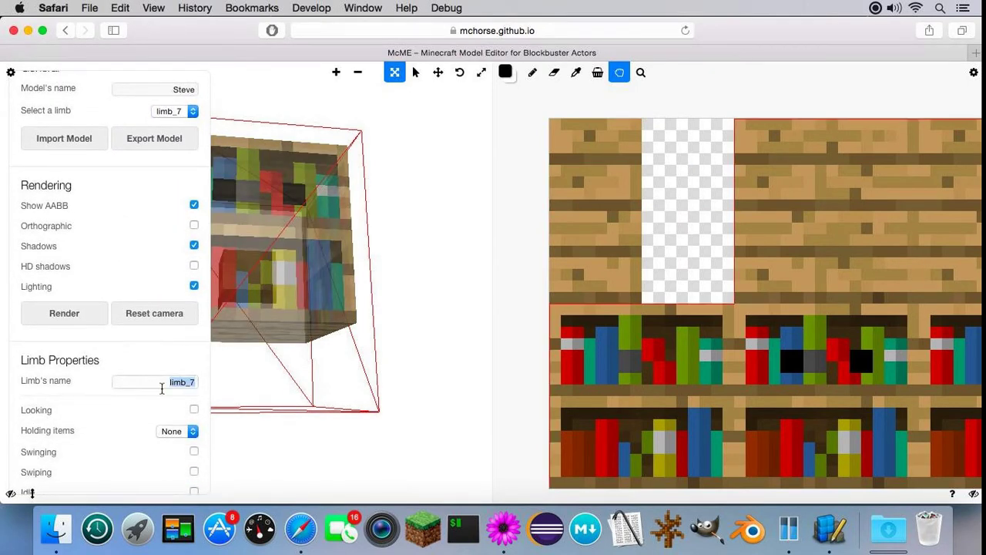
type("po")
key("BackSpace")
key("BackSpace")
type("pod")
key("BackSpace")
key("BackSpace")
key("BackSpace")
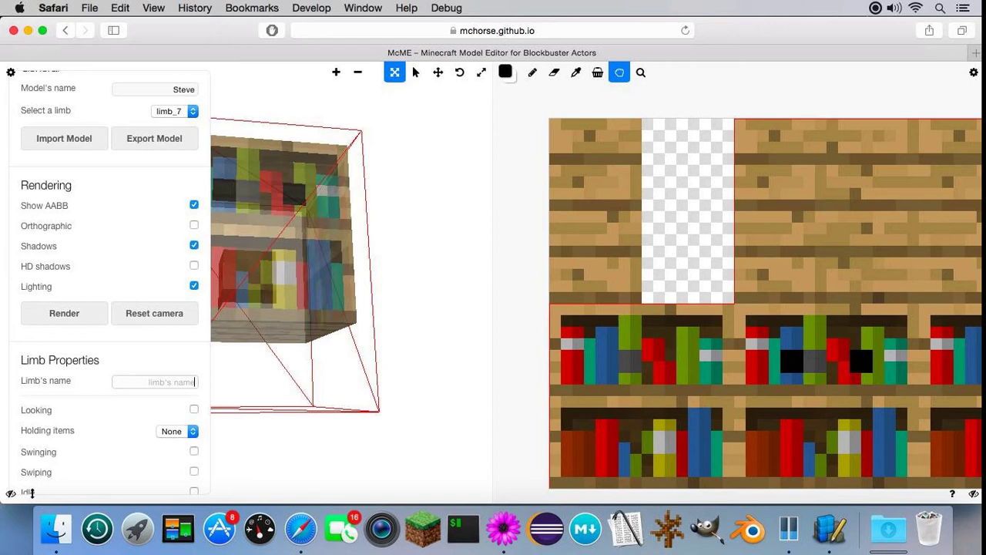
type("head")
Step: Select limb_8 and set its size to 2 by 8 by 2
scroll(189, 232, "up", 3)
left_click(191, 177)
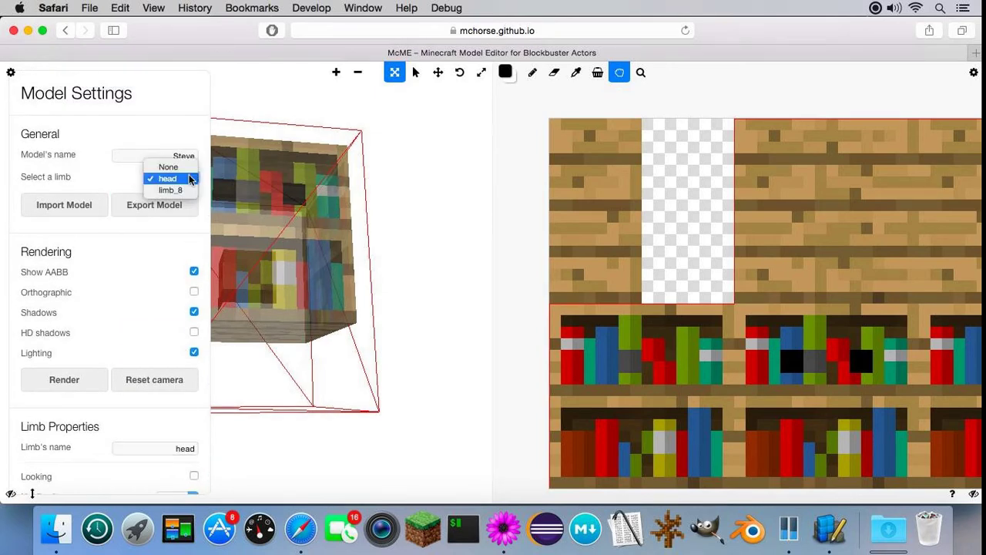
left_click(185, 189)
scroll(154, 325, "down", 4)
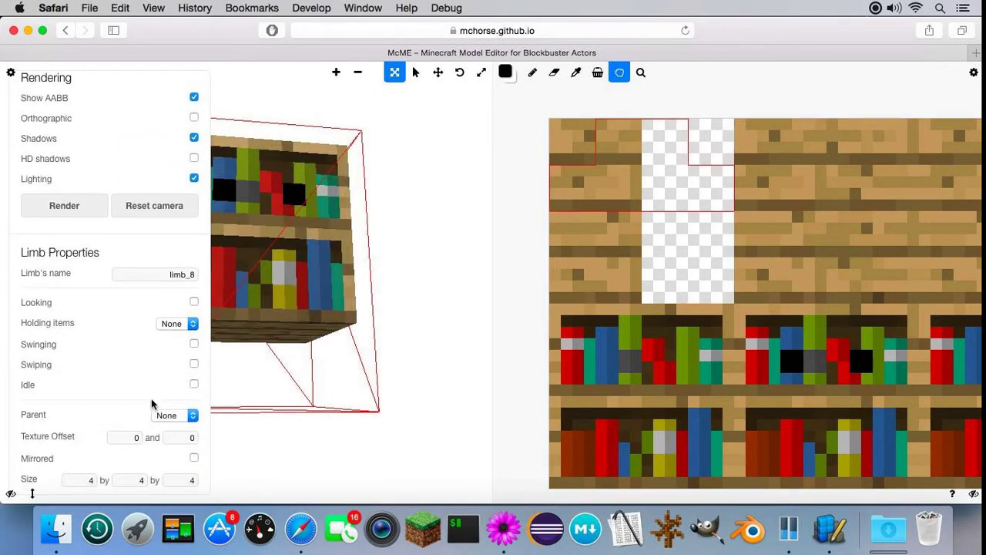
scroll(80, 399, "down", 2)
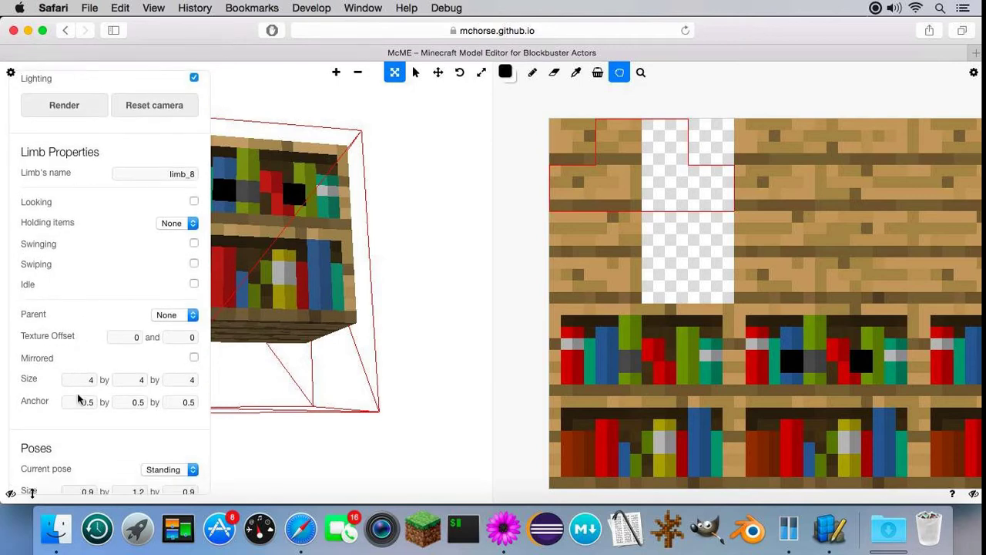
double_click(88, 379)
type("2")
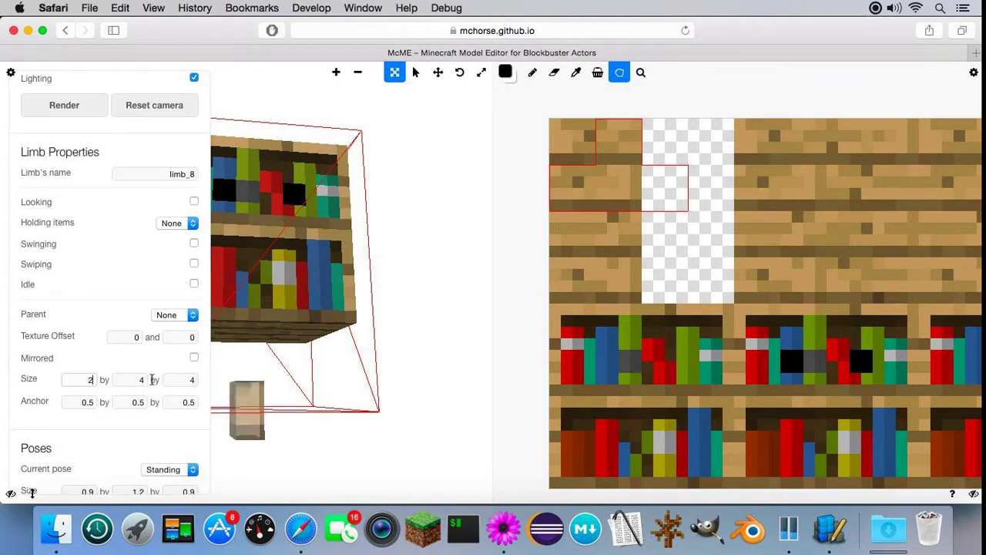
left_click(129, 375)
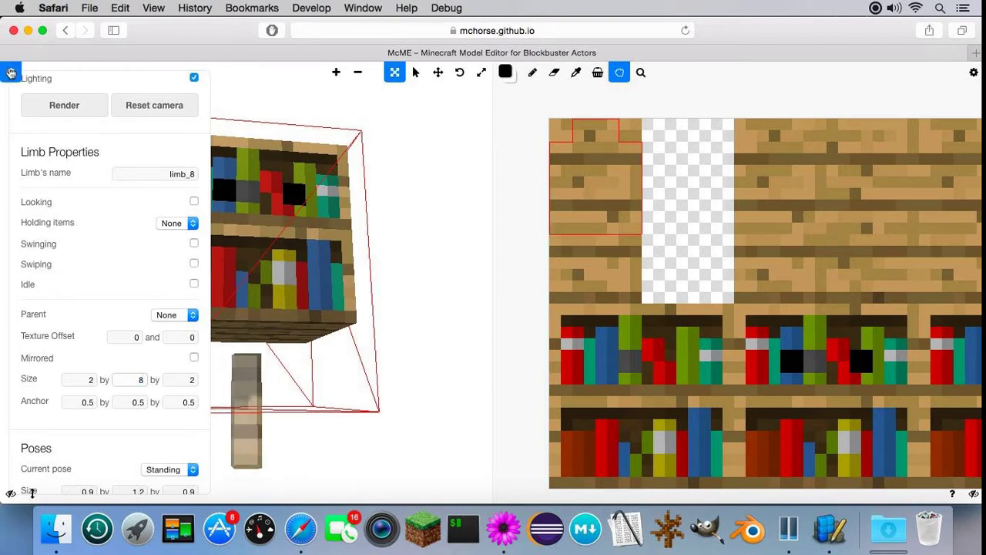
Step: Set the thin limb's vertical anchor to 0 and its vertical translation in the Standing pose to 8, and check its placement
left_click(10, 73)
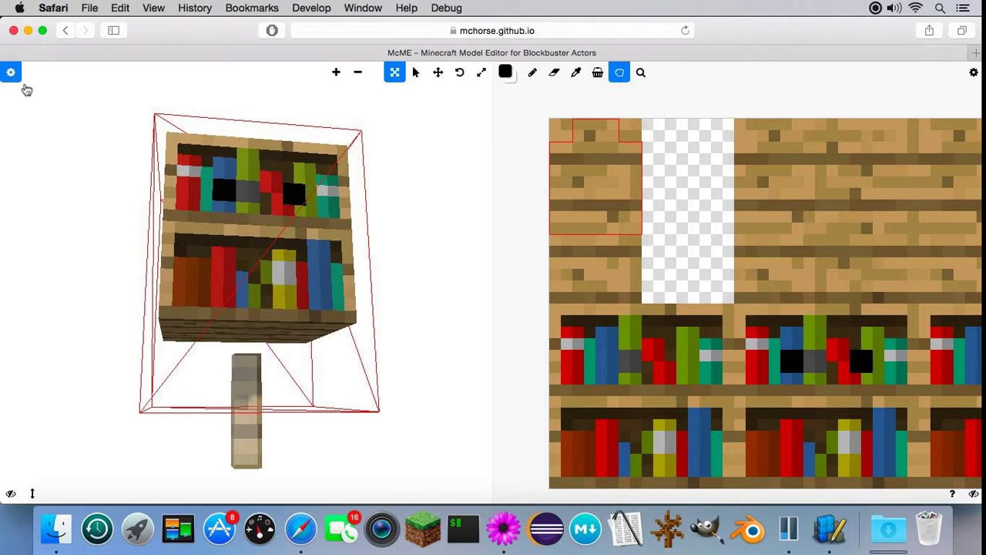
left_click_drag(248, 292, 204, 275)
left_click(10, 72)
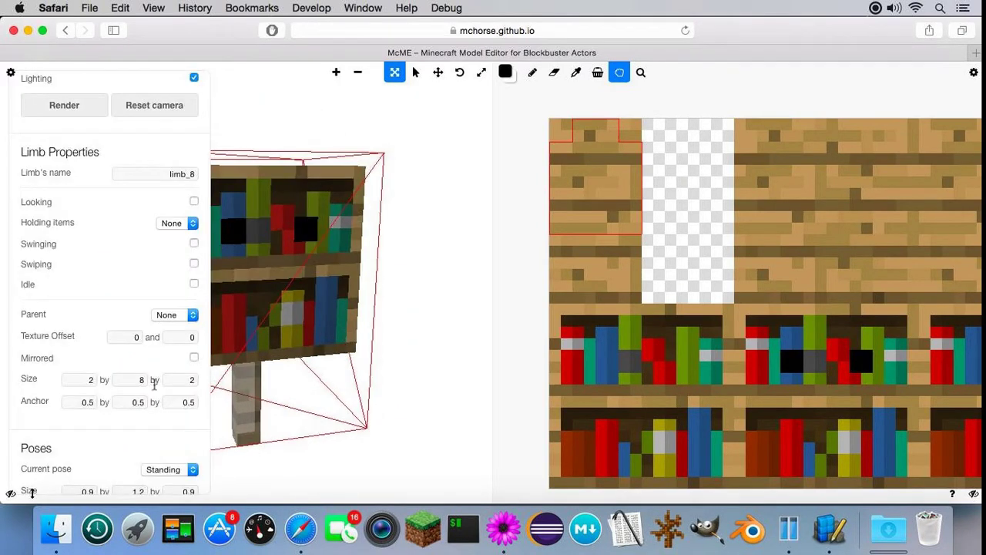
scroll(108, 431, "down", 3)
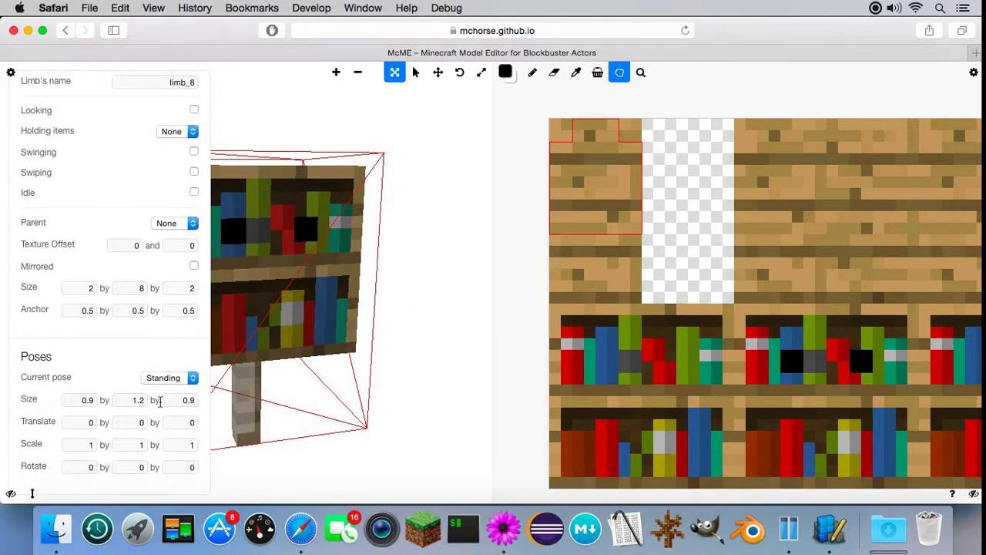
left_click(136, 310)
key("super+a")
type("0")
left_click(137, 422)
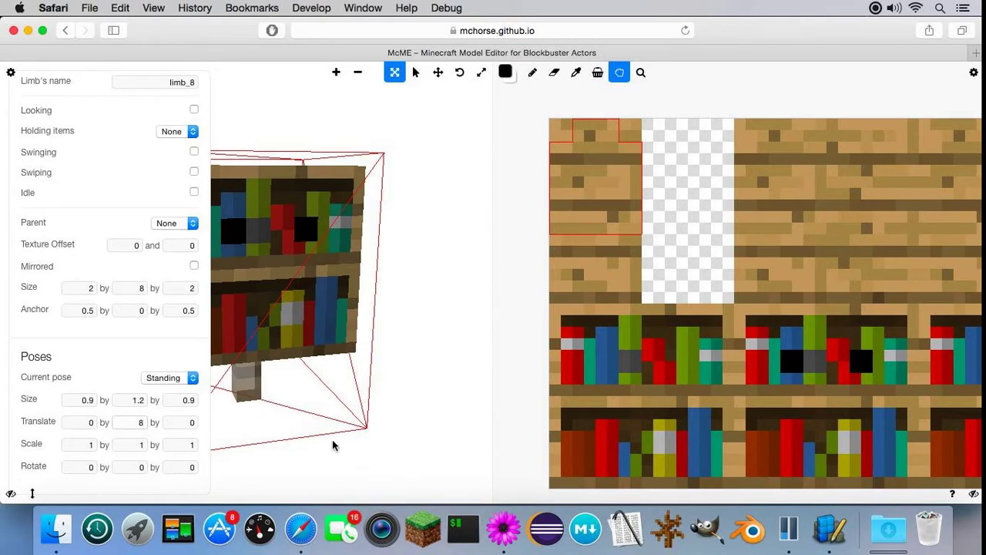
left_click_drag(332, 456, 317, 436)
Step: Rename the thin limb under the bookshelf left_leg
double_click(90, 422)
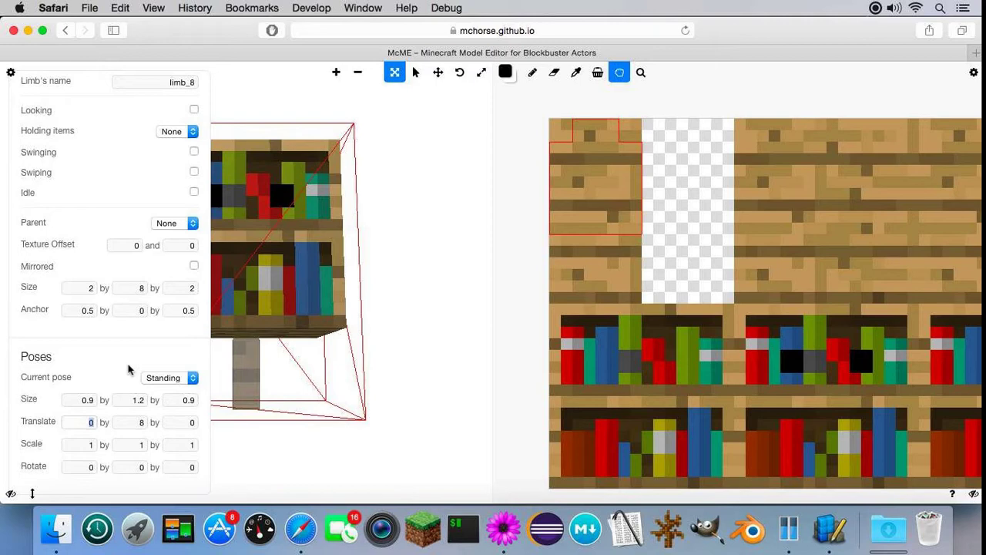
scroll(181, 319, "up", 5)
double_click(182, 319)
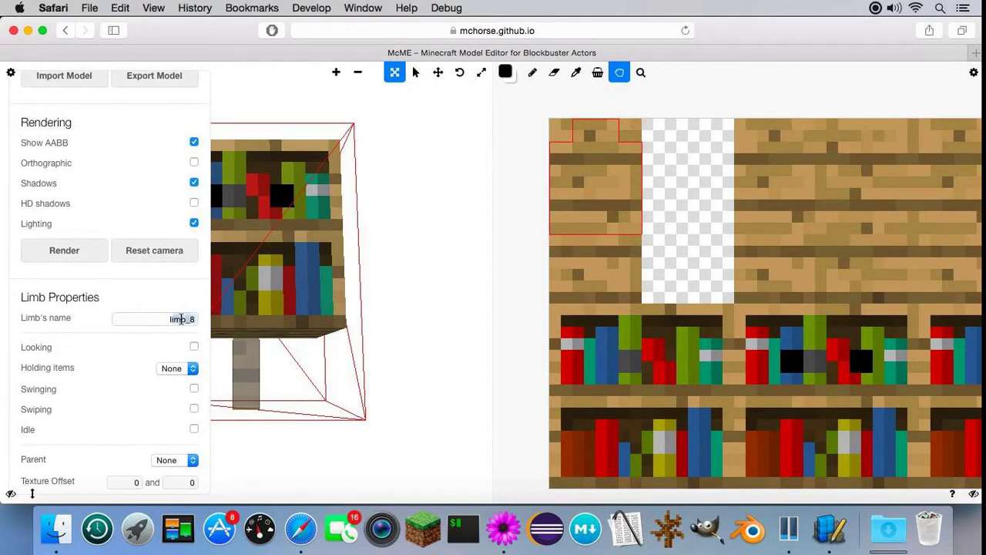
type("left_leg")
left_click_drag(327, 295, 379, 345)
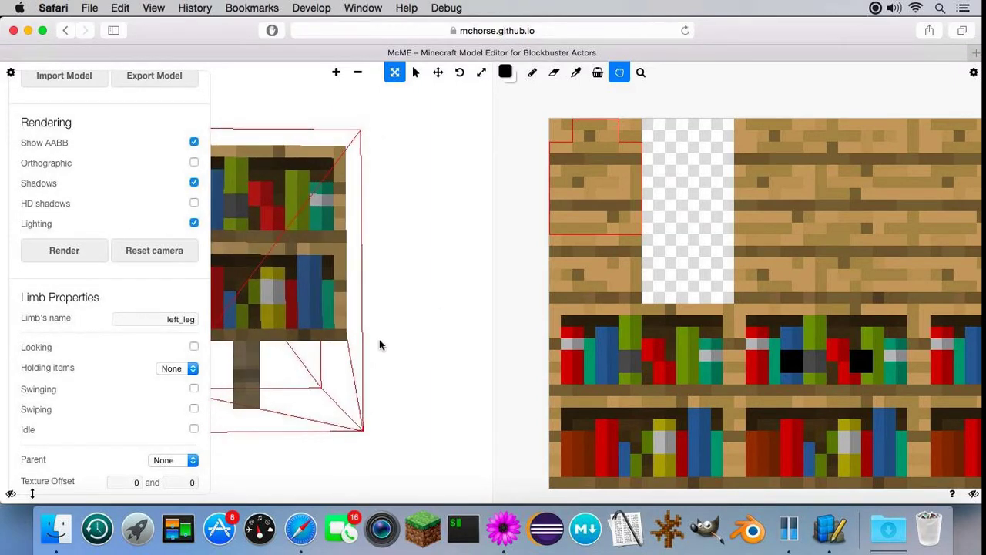
Step: Try a horizontal translation of -4 for the left leg in the Standing pose, and set it to 4 instead
scroll(123, 432, "down", 5)
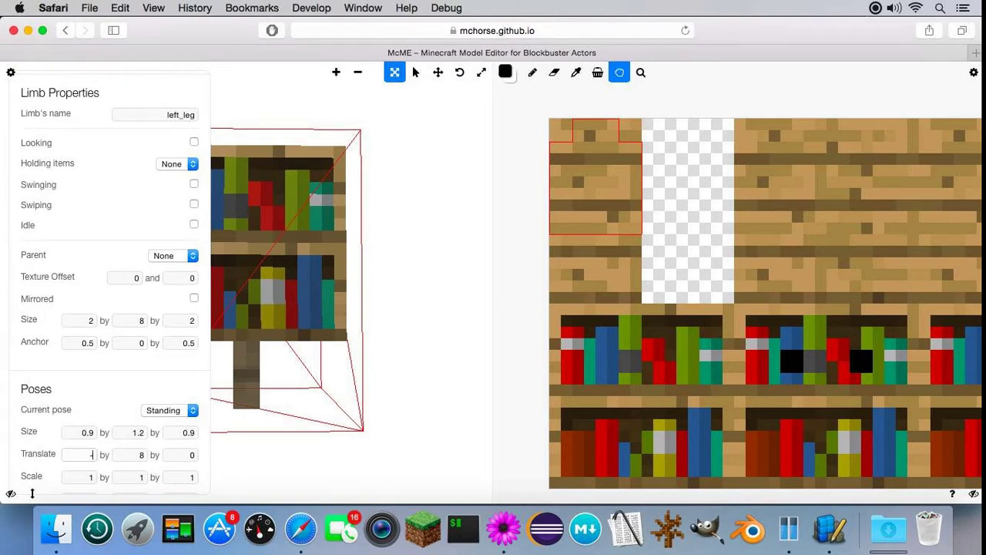
type("4")
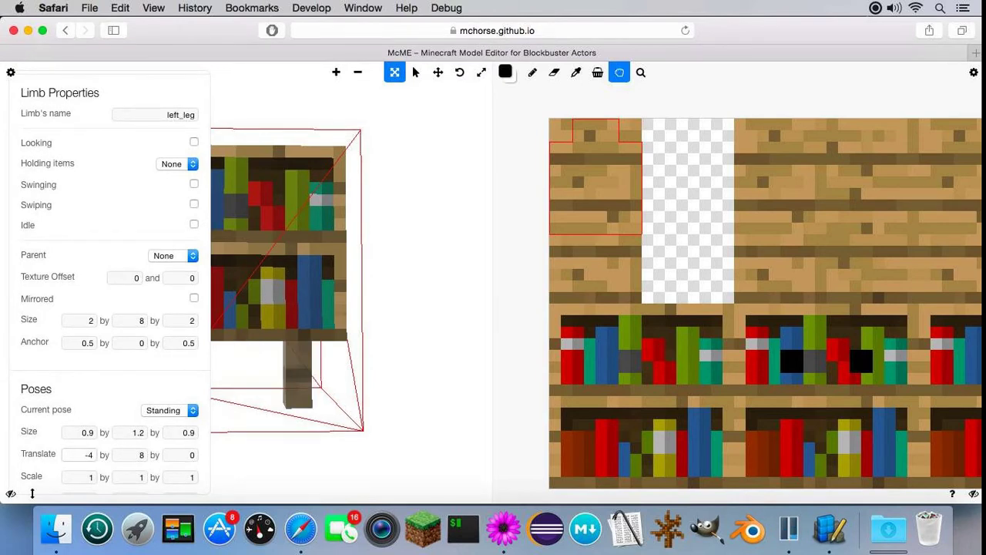
key("Return")
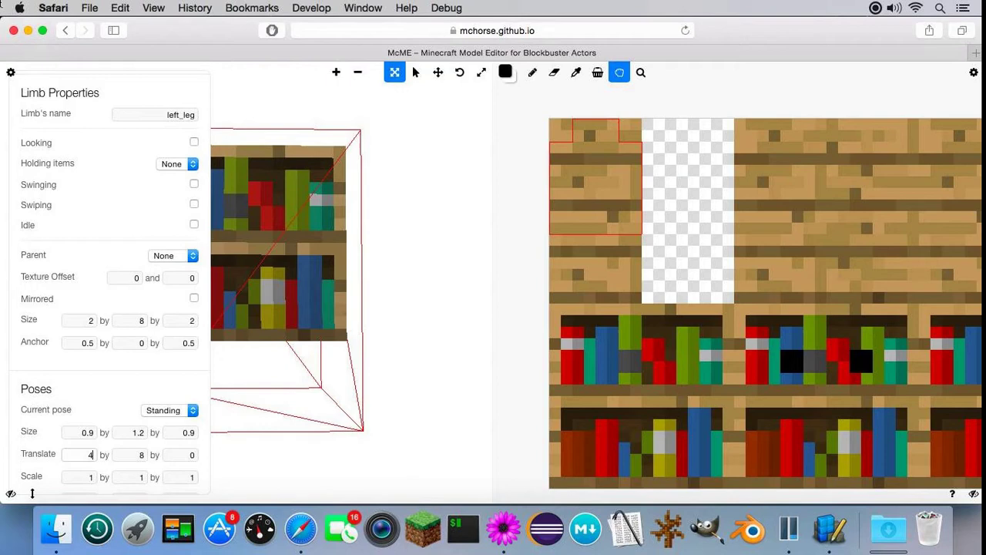
Step: Hide the texture editor and inspect the left leg's placement under the bookshelf from several sides
left_click(11, 72)
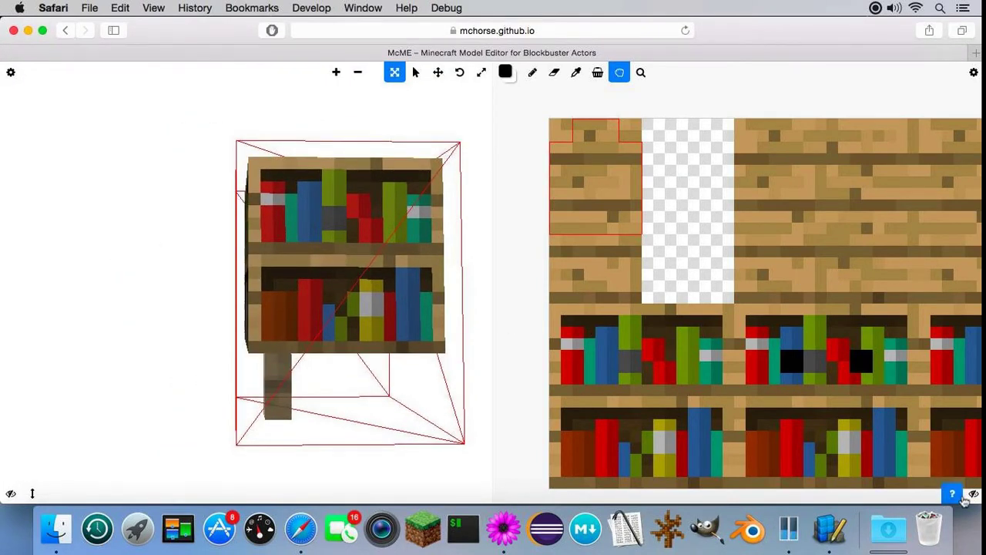
left_click(973, 494)
left_click(11, 71)
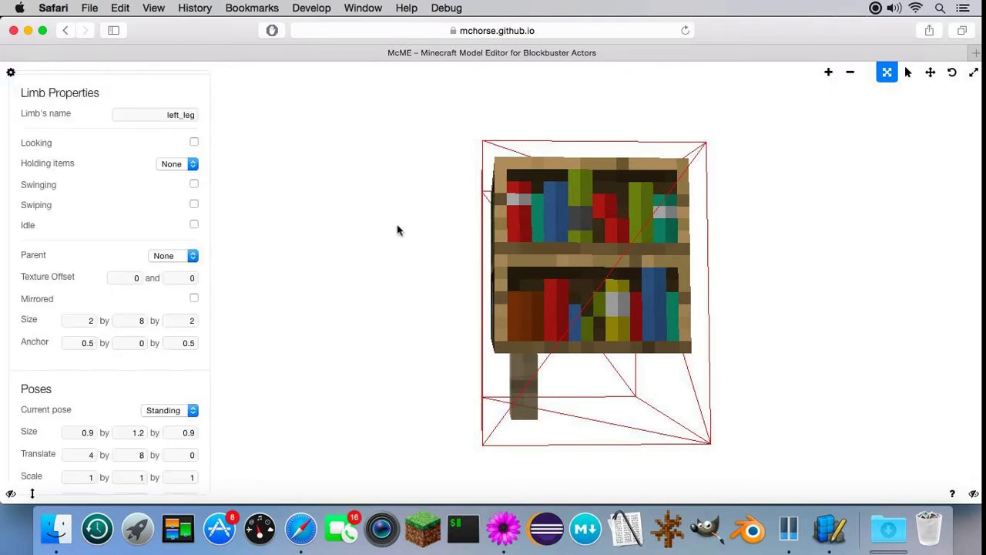
left_click_drag(398, 229, 638, 284)
left_click_drag(503, 215, 513, 235)
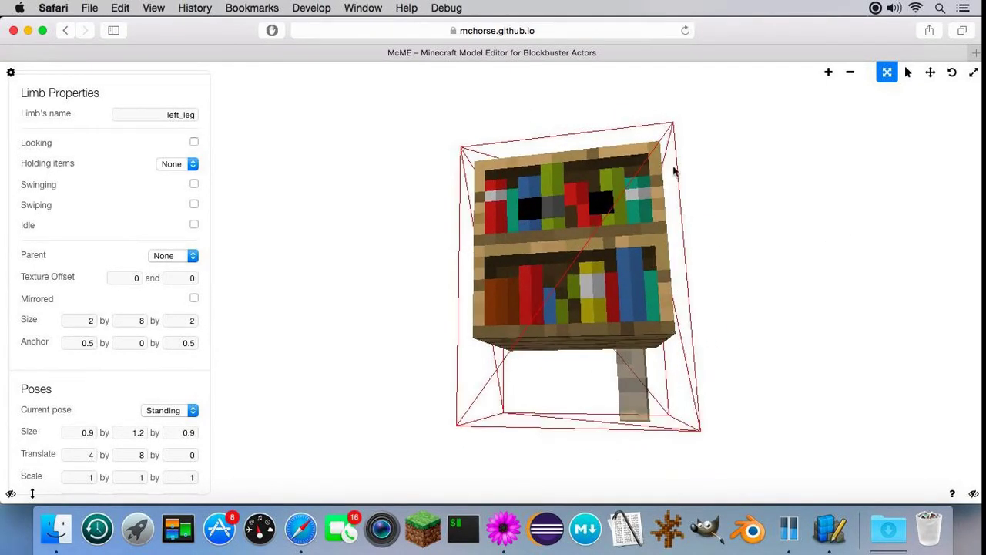
Step: Add a new limb without a parent and name it right_leg
left_click(570, 383)
left_click(828, 71)
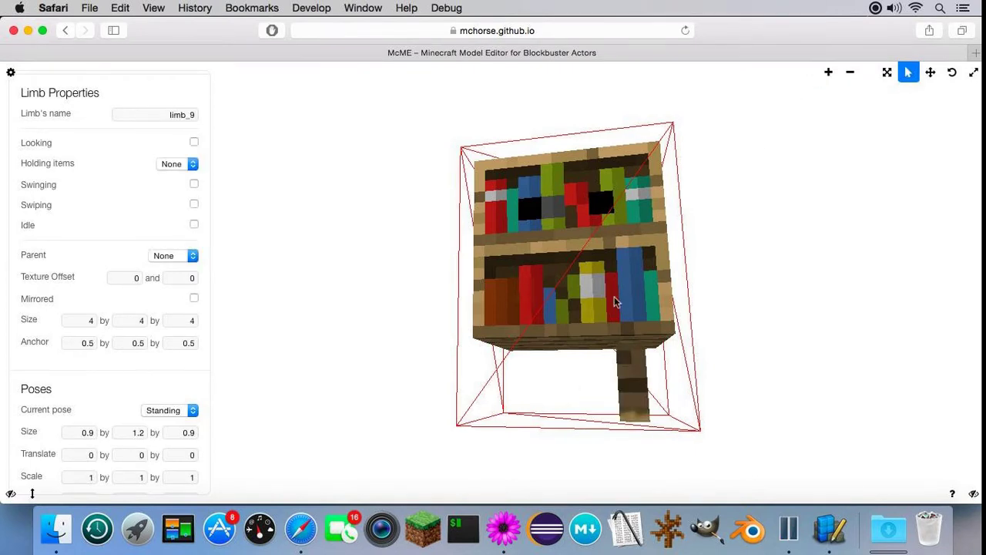
scroll(132, 195, "up", 10)
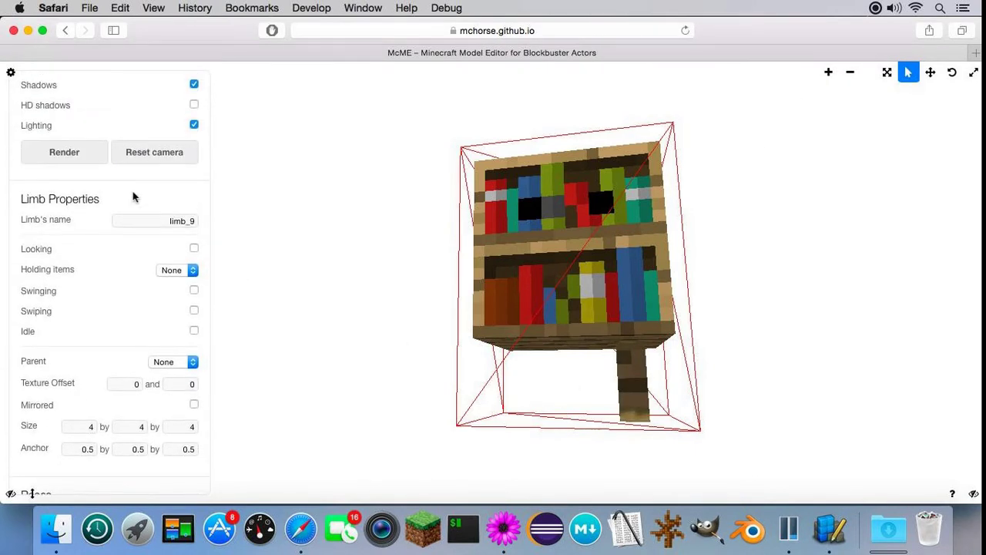
left_click(171, 177)
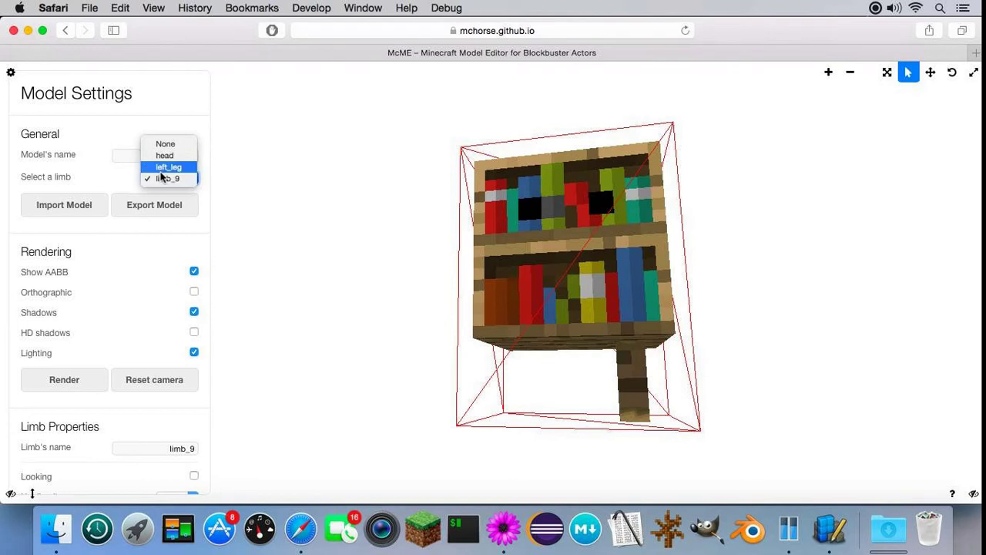
left_click(126, 301)
scroll(126, 301, "down", 3)
double_click(178, 347)
type("rig")
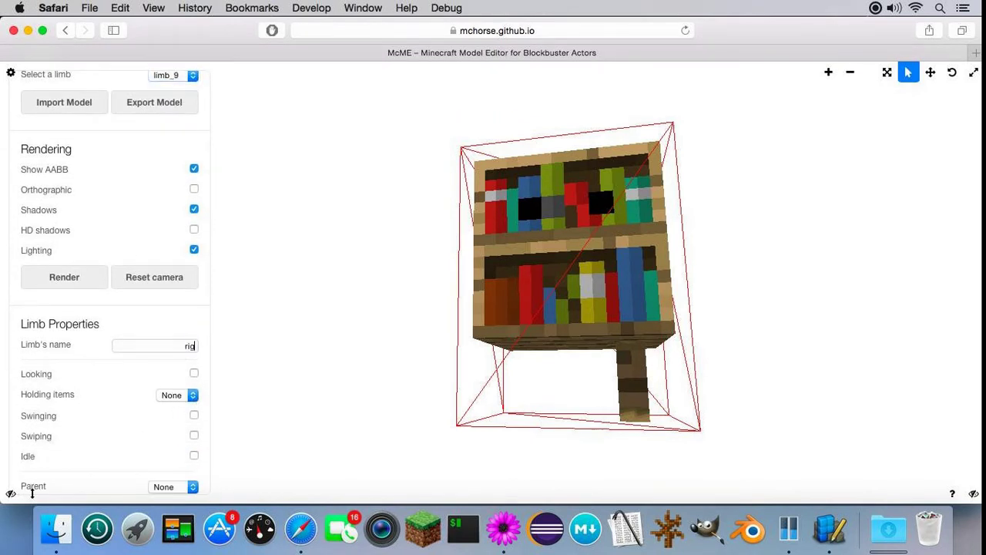
type("ht_leg")
Step: Set the right leg's size to 2 by 8 by 2
scroll(149, 424, "down", 8)
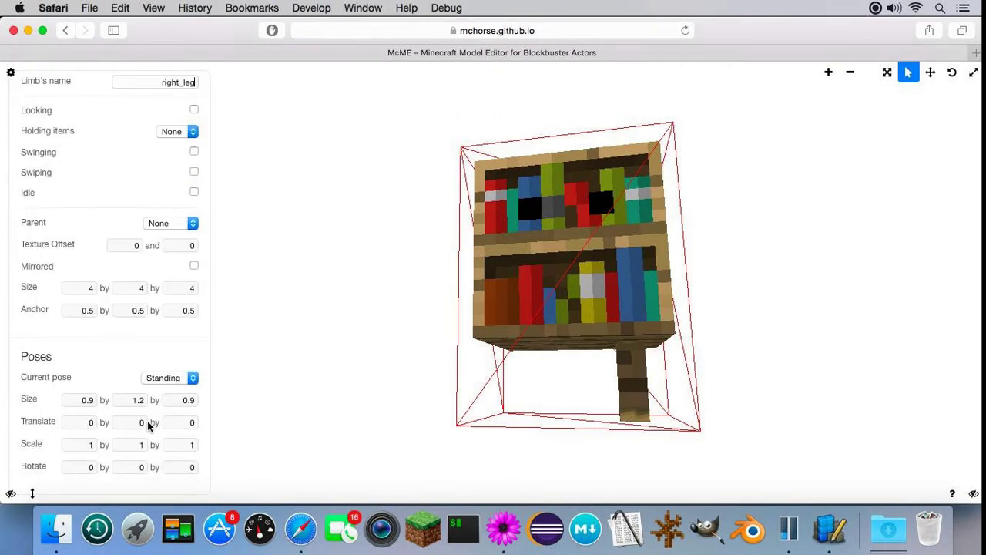
double_click(94, 285)
type("2")
key("Tab")
type("8")
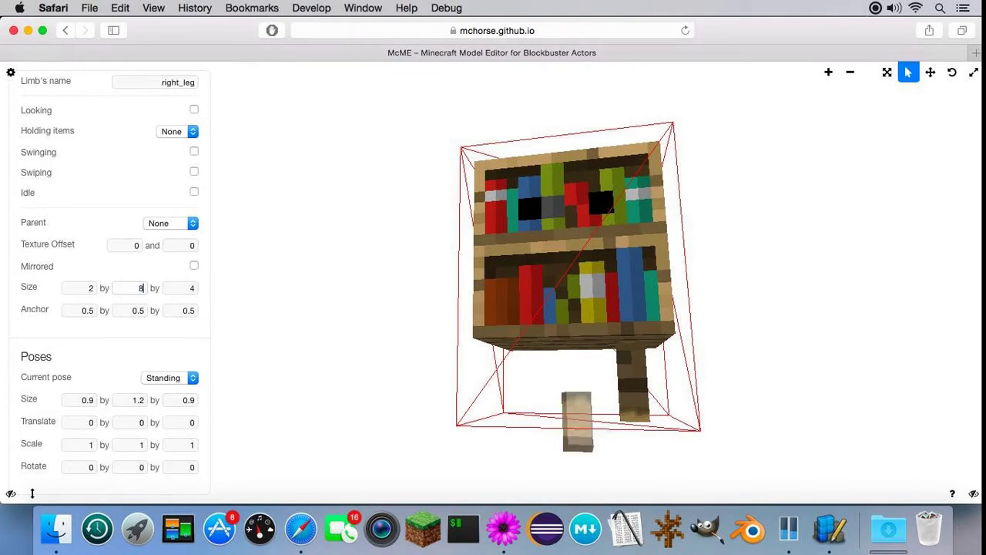
key("Tab")
type("2")
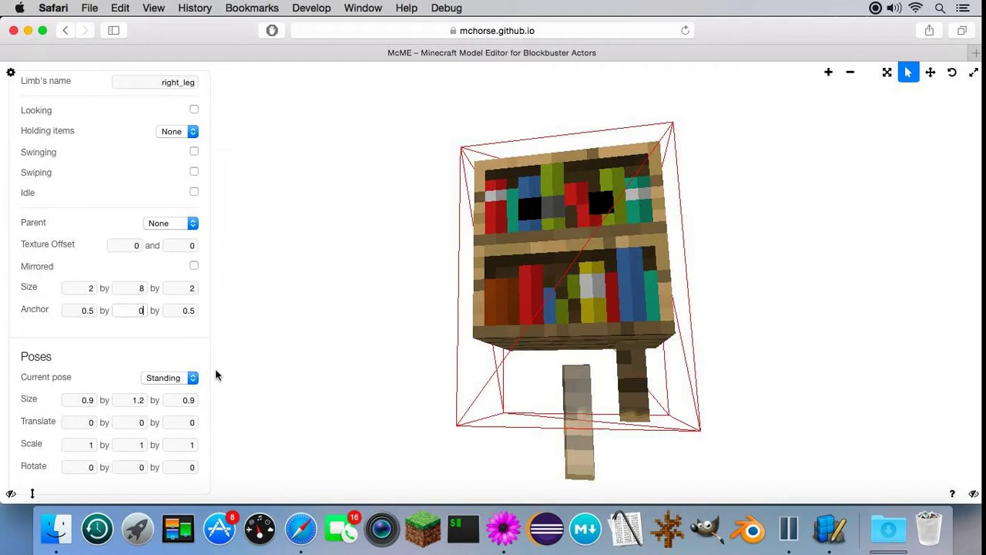
Step: Move the right leg to -4 horizontally and 8 vertically in the Standing pose
left_click(142, 422)
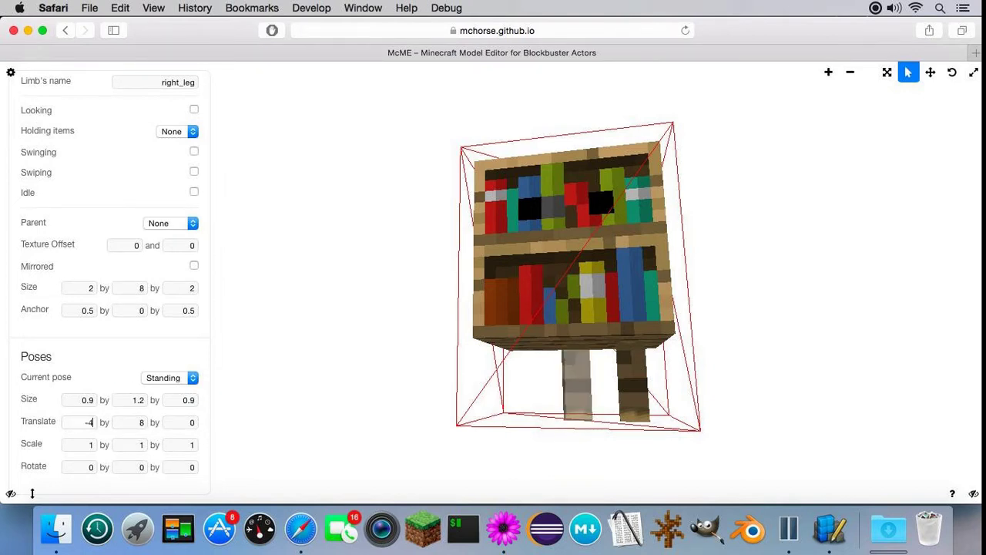
key("shift+Tab")
type("-4")
left_click(456, 382)
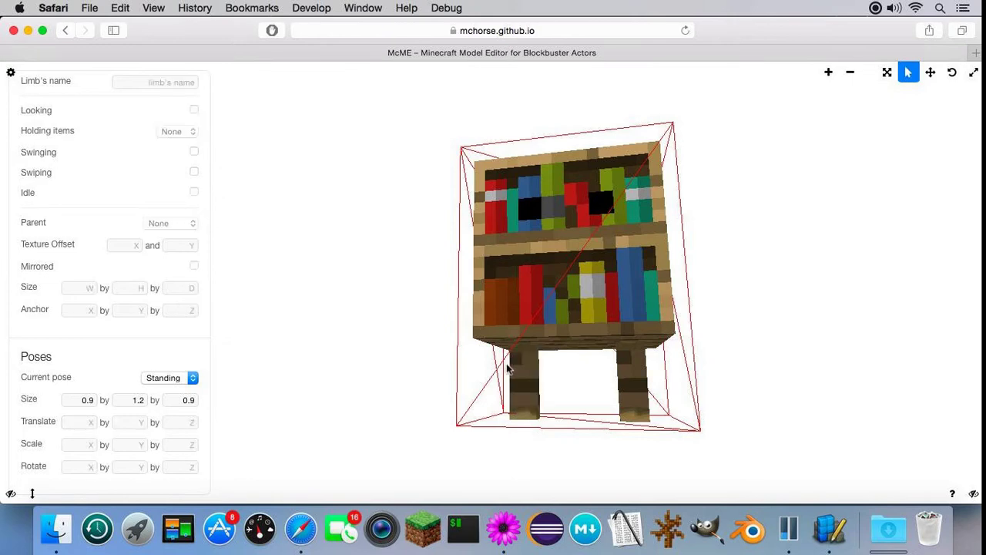
Step: Try mirroring the right leg's texture
left_click_drag(582, 383, 686, 391)
left_click(632, 390)
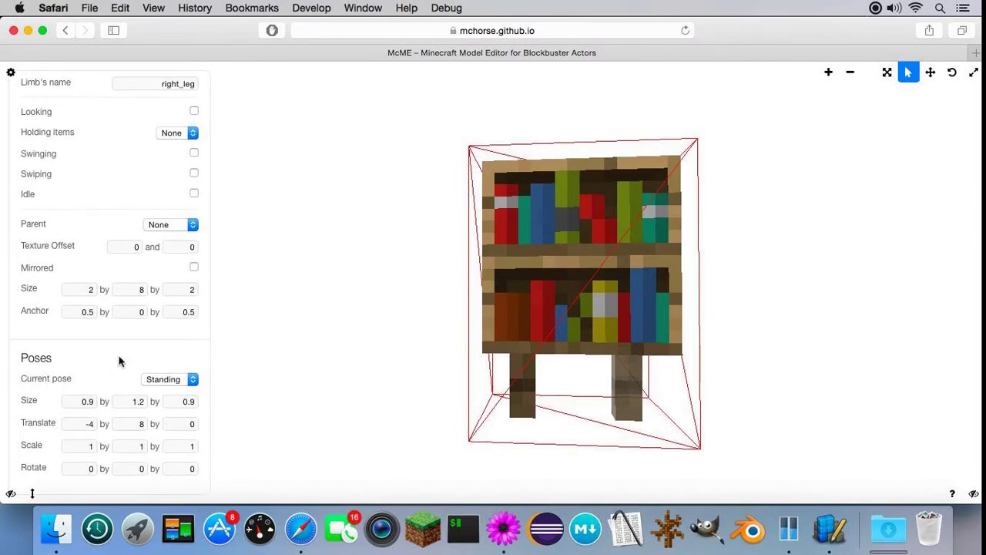
scroll(154, 331, "up", 2)
left_click(193, 286)
key("1")
Step: Compare both legs from the front, reselect the right leg to revert its mirroring, and select the left leg instead
left_click_drag(370, 393, 545, 422)
left_click(596, 400)
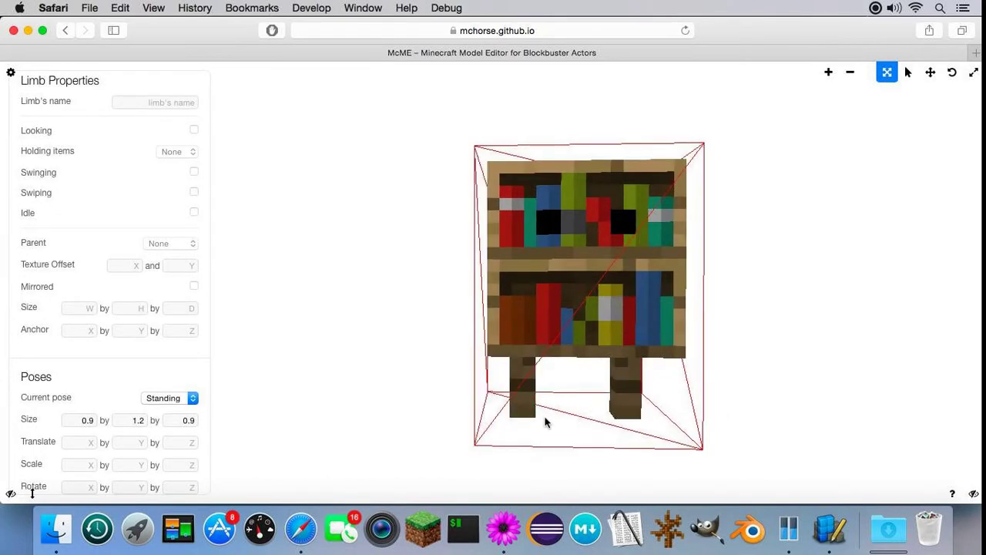
key("2")
left_click(520, 409)
scroll(147, 378, "down", 2)
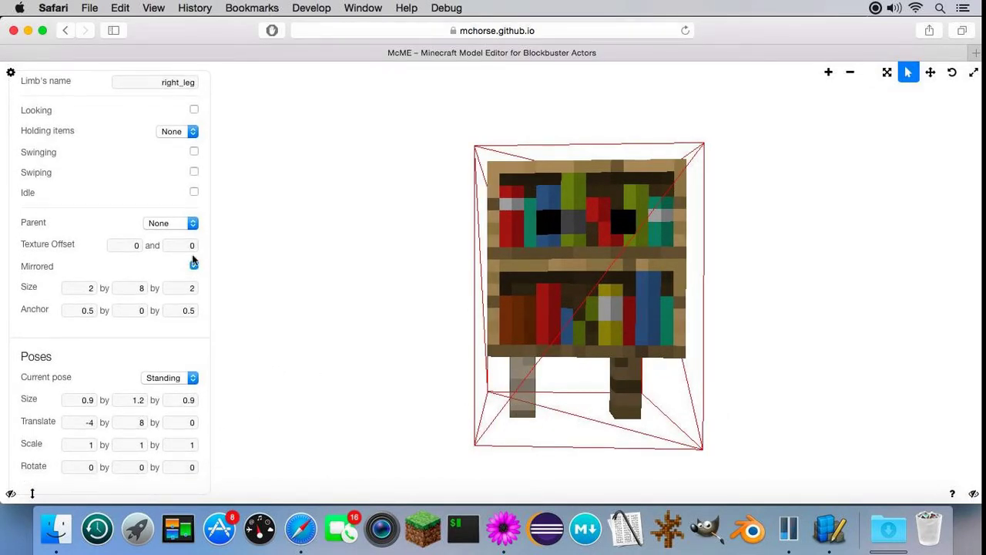
left_click(620, 387)
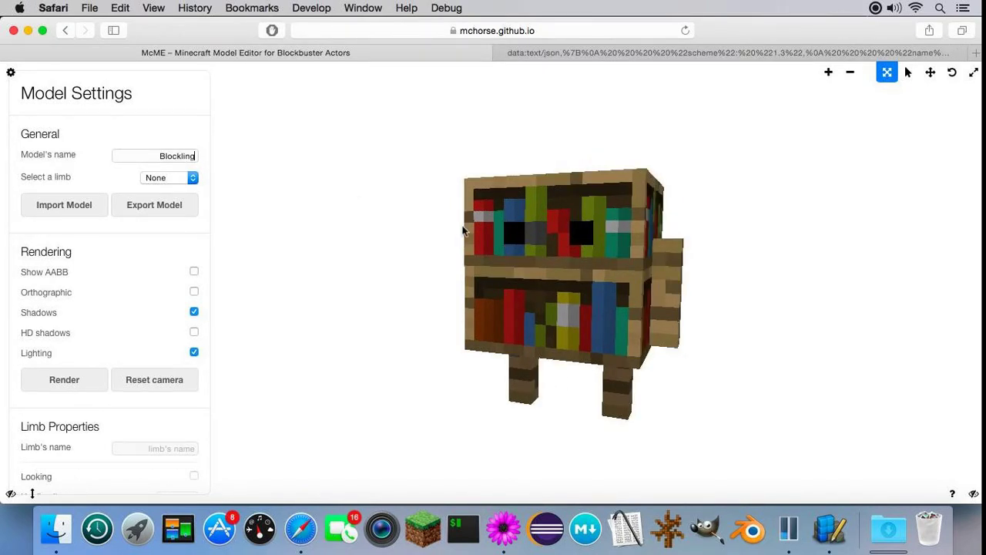
Step: Export the Blockling model and review the poses and limbs in the exported JSON
left_click_drag(469, 220, 436, 216)
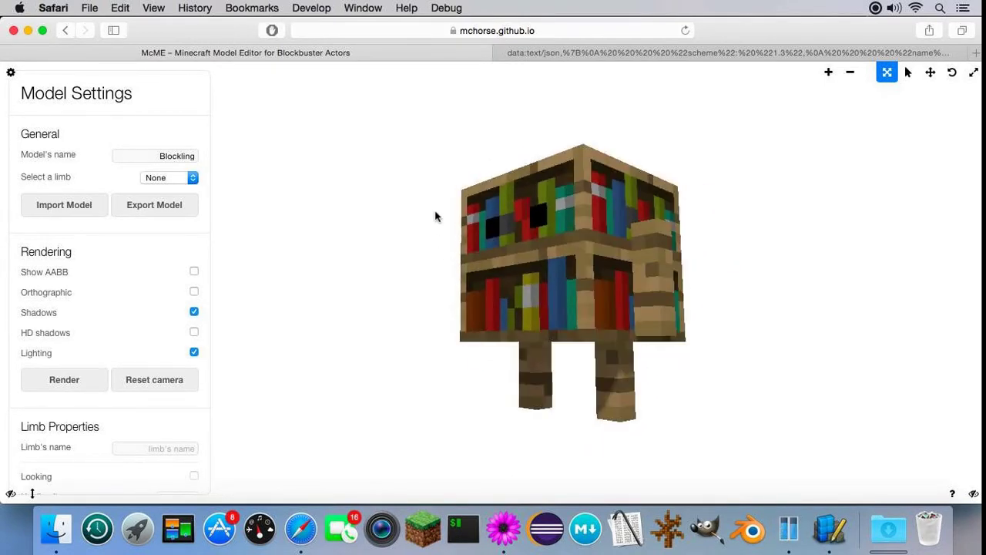
left_click(136, 209)
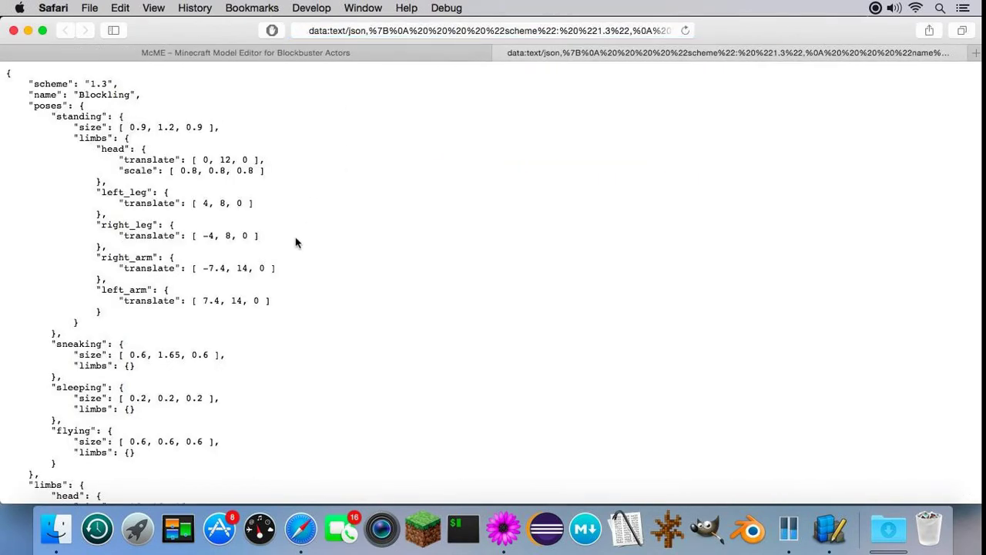
scroll(295, 243, "down", 10)
scroll(275, 328, "up", 10)
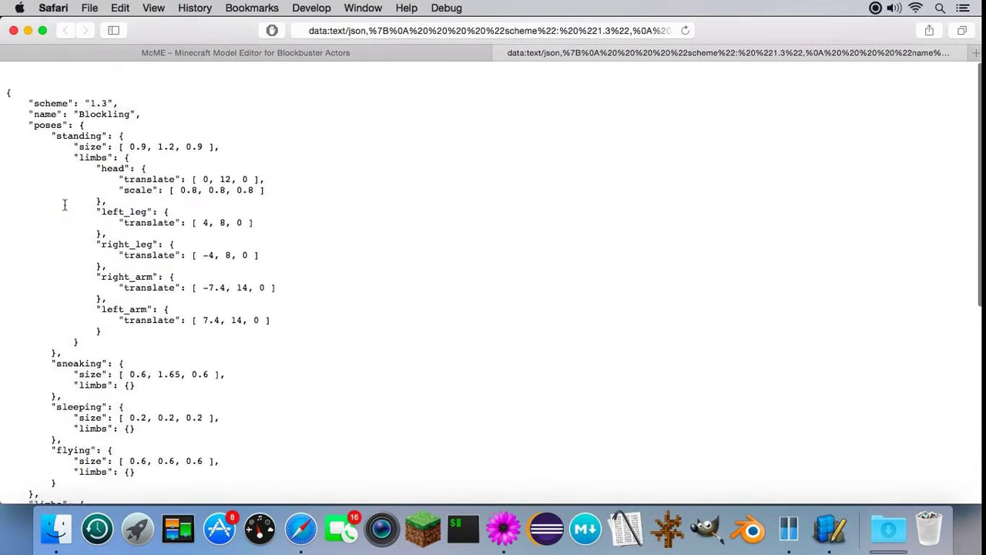
scroll(276, 328, "down", 10)
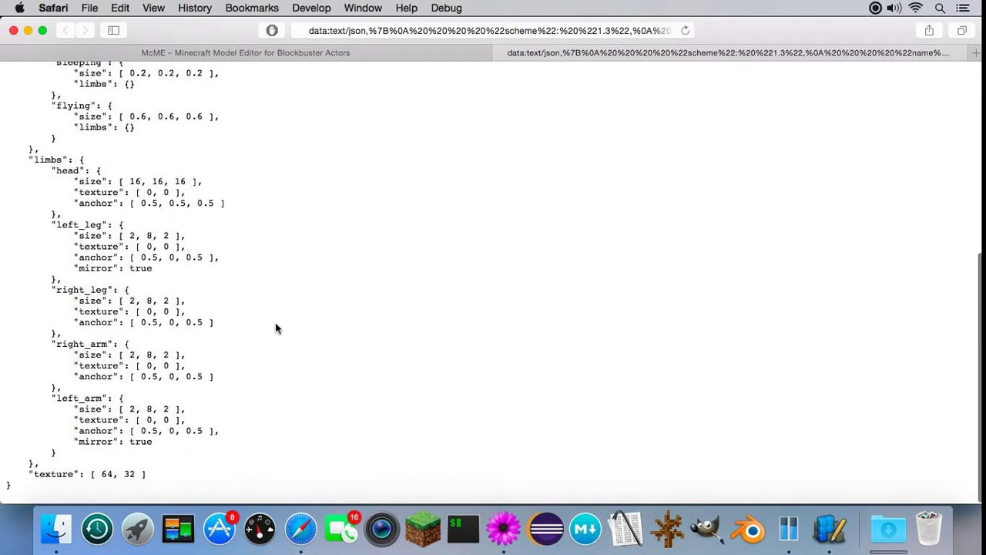
scroll(275, 326, "up", 10)
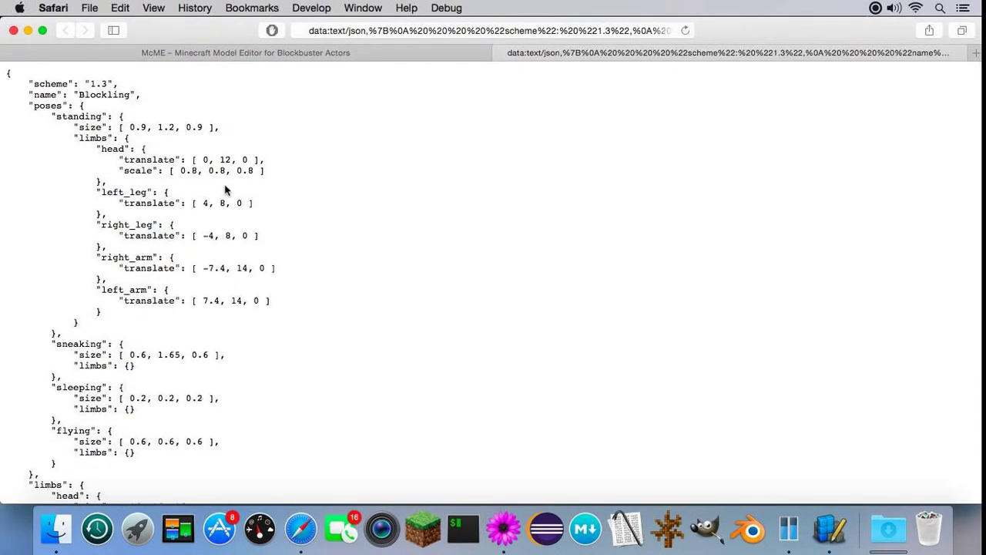
Step: Save the exported JSON to the Desktop as blockling.json, replacing the existing file
key("super+s")
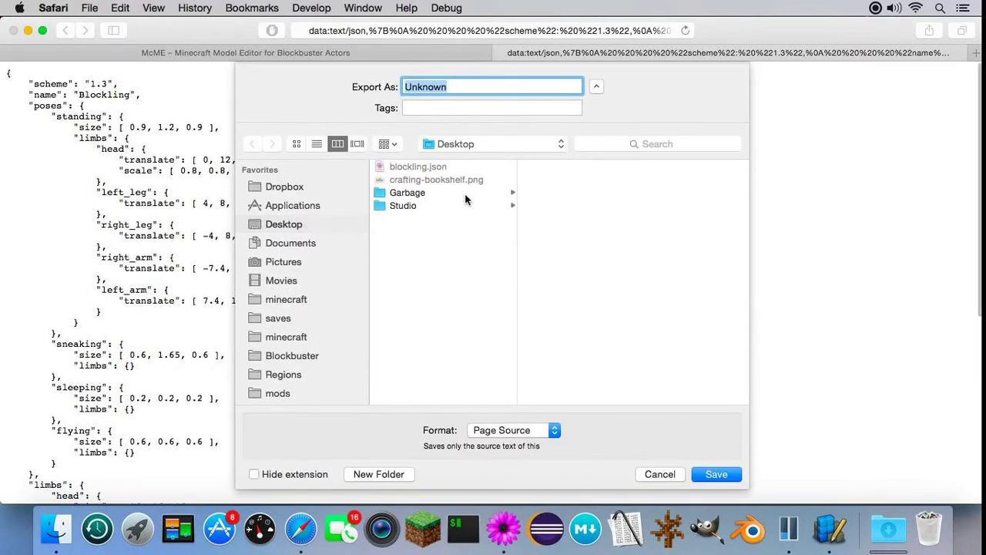
left_click(408, 170)
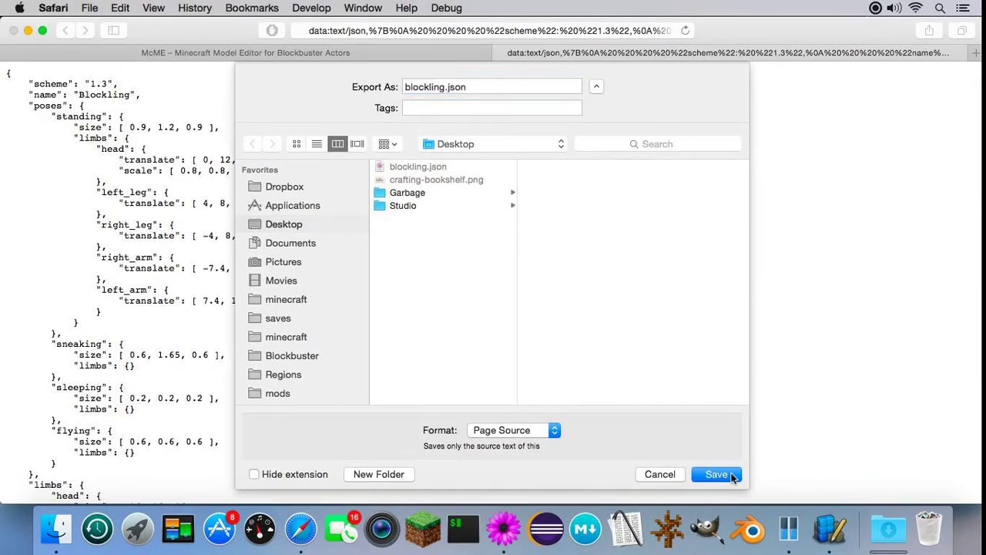
left_click(717, 474)
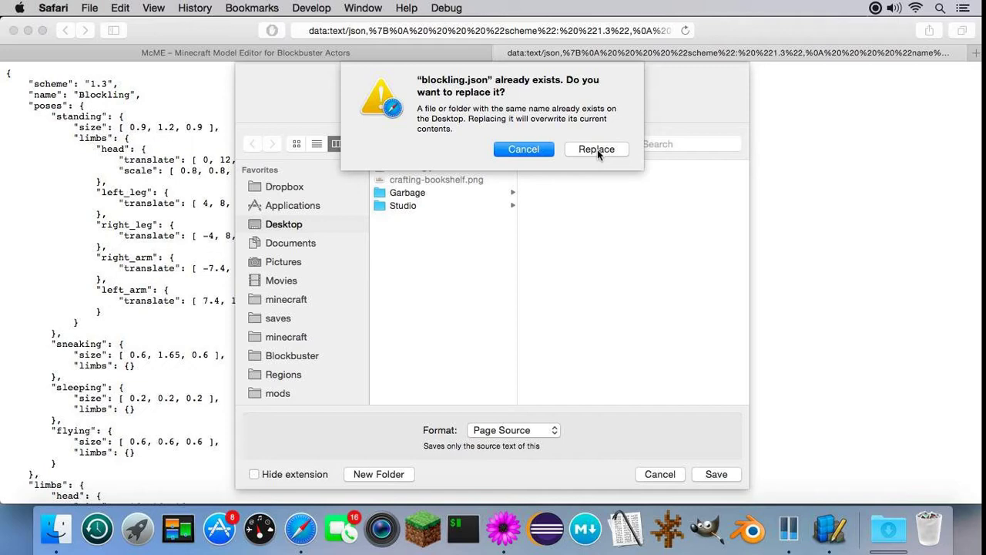
left_click(597, 149)
Step: Back in the model editor, export the skin texture and save it to the Desktop as crafting-bookshelf, replacing the existing image
left_click(213, 51)
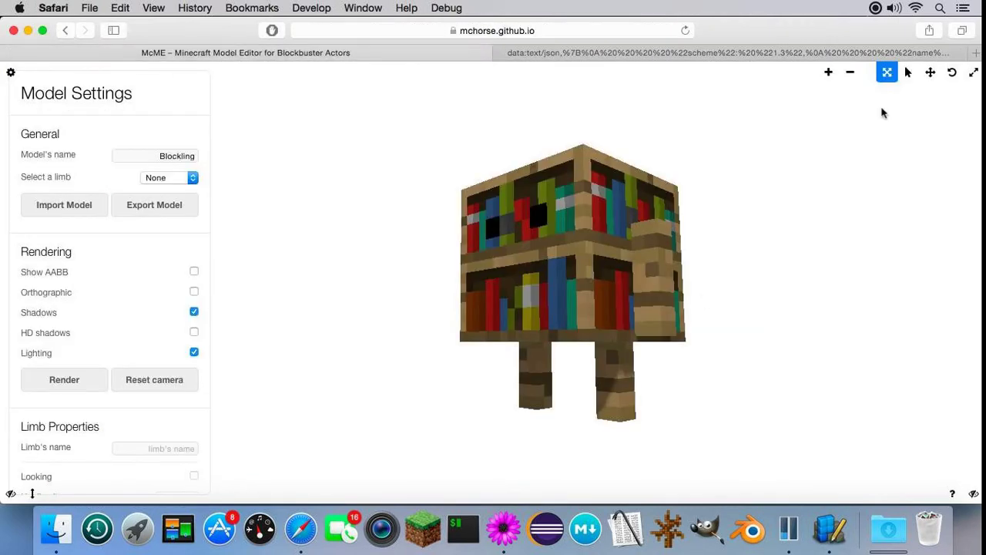
left_click(972, 493)
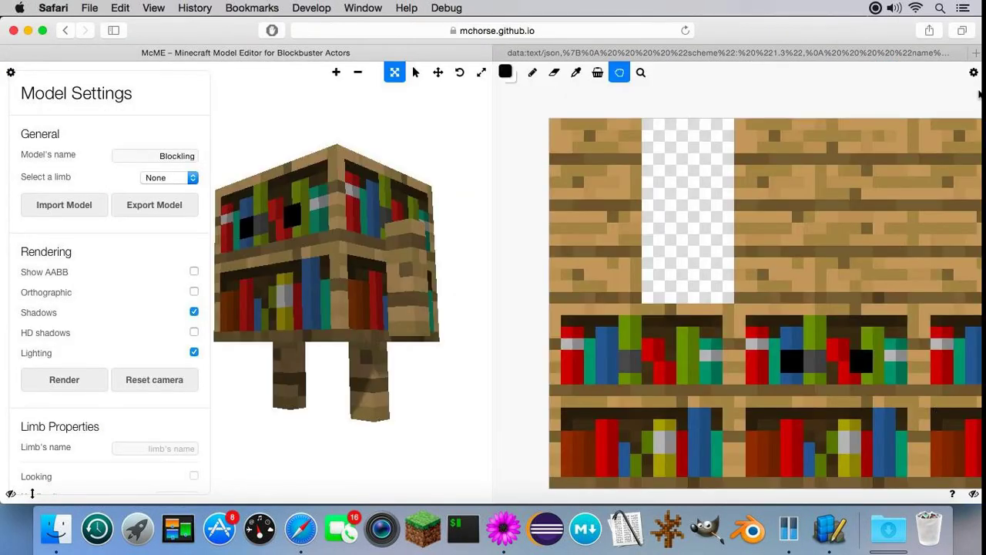
left_click(973, 72)
left_click(916, 294)
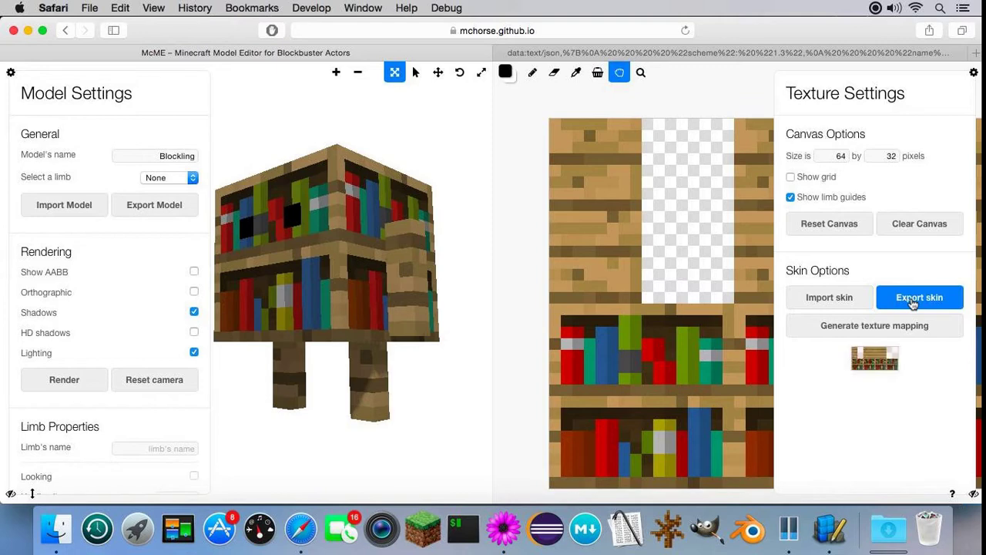
right_click(871, 377)
left_click(885, 369)
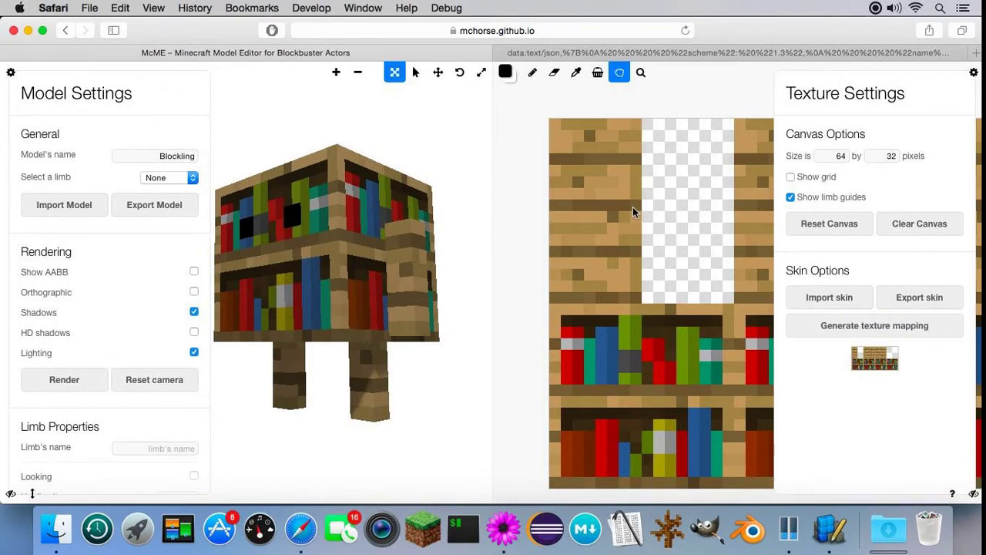
left_click(423, 179)
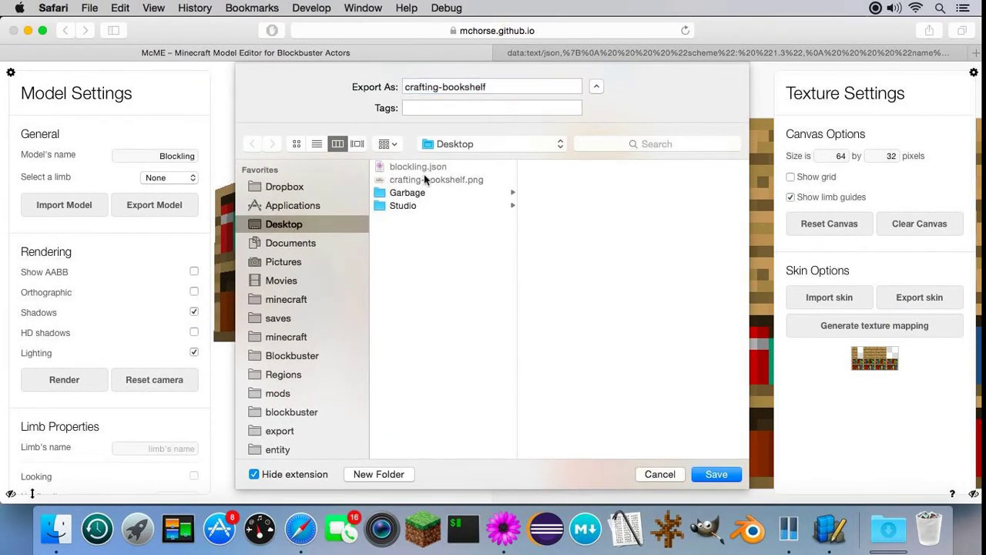
left_click(716, 474)
left_click(594, 147)
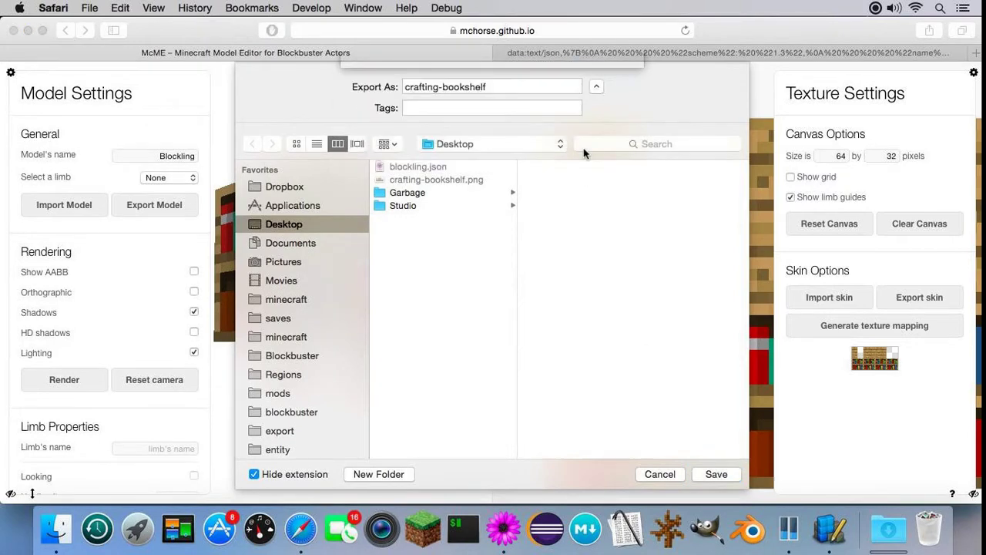
Step: Close the texture settings and hide the texture editor
left_click(973, 72)
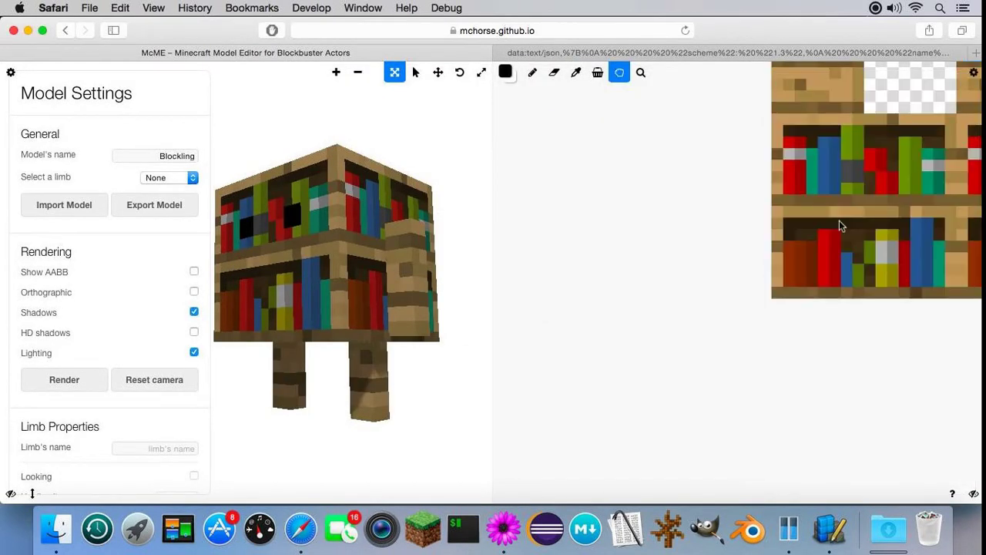
scroll(839, 222, "up", 5)
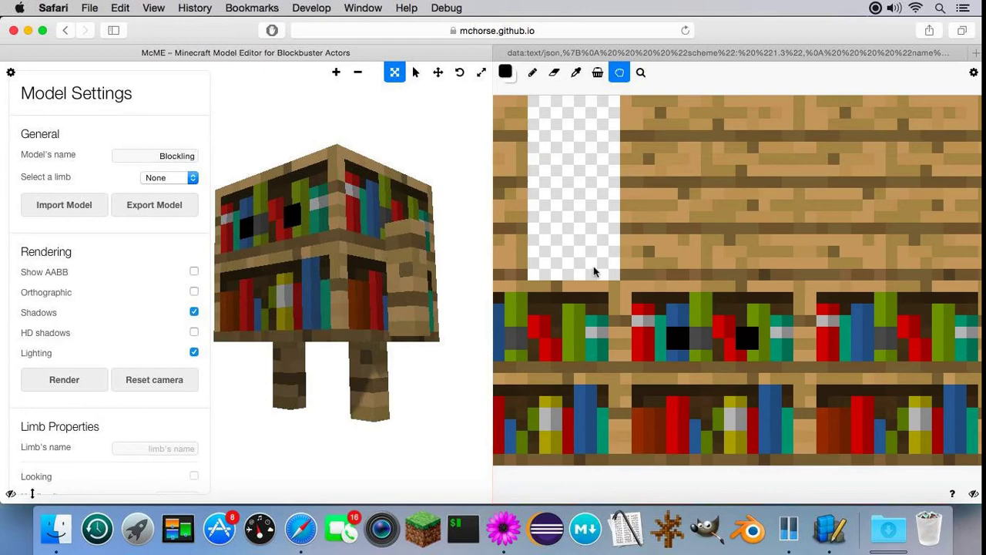
key("t")
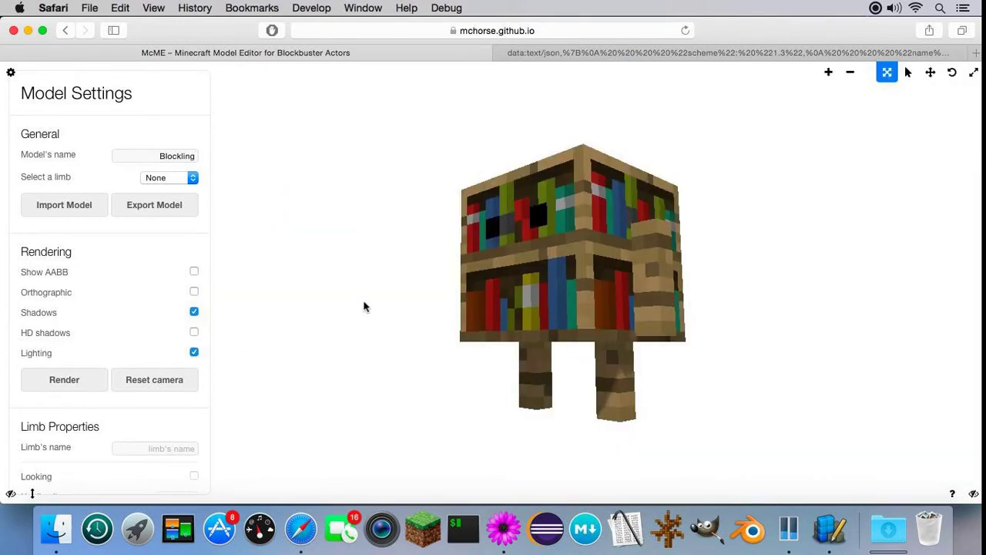
Step: Switch to Finder and rename the crafting-bookshelf image on the Desktop as crafting-bookshelf.png
left_click(56, 529)
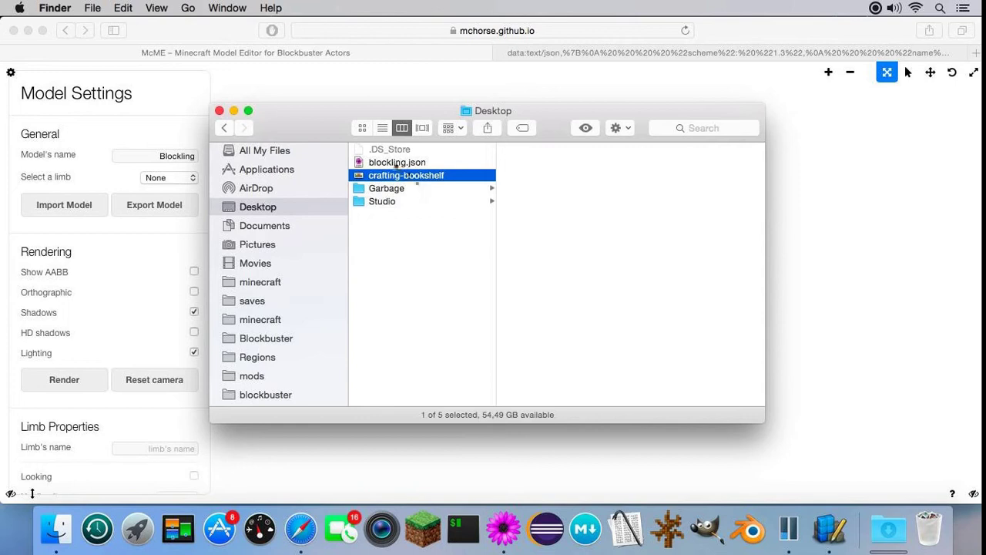
left_click(391, 163, "shift")
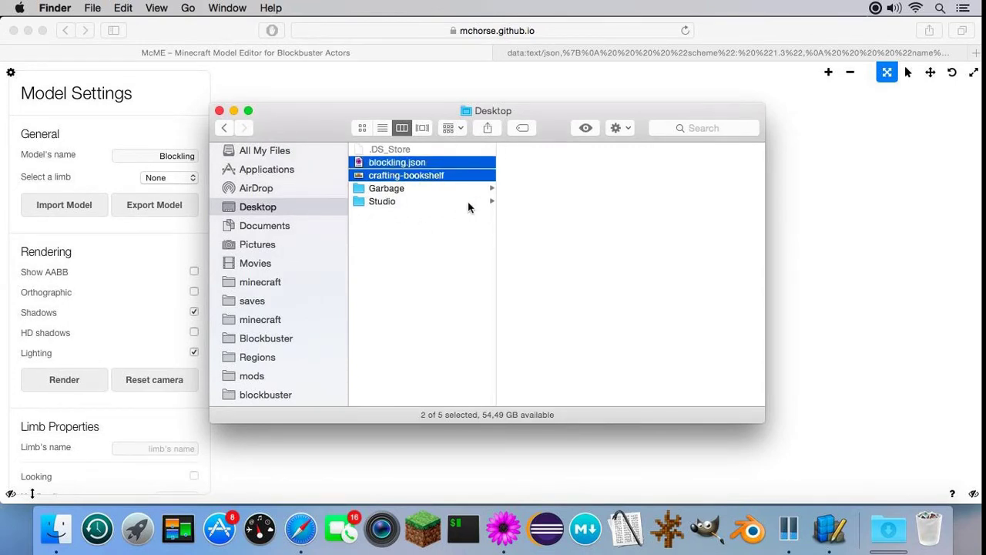
key("Up")
key("Down")
key("Return")
key("Right")
type(".png")
key("Return")
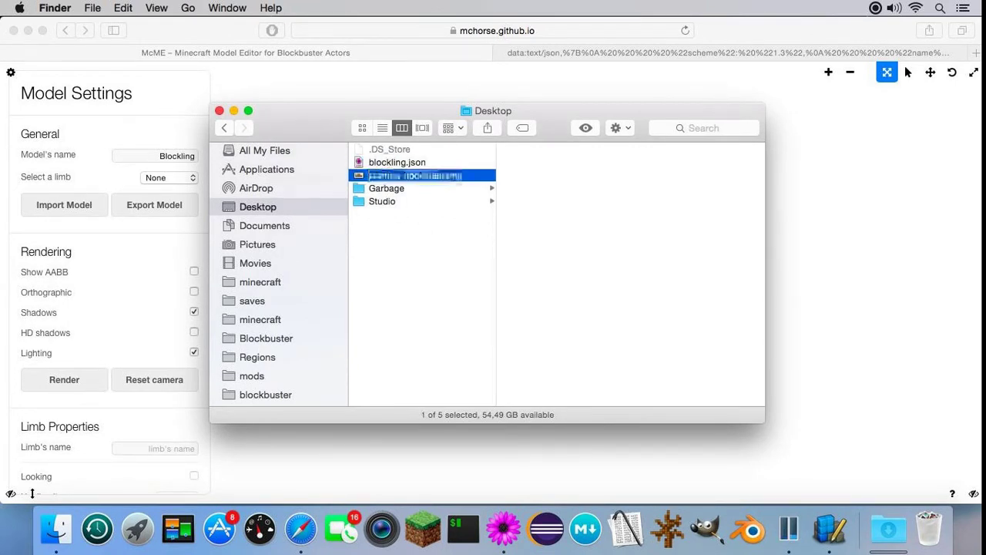
key("Return")
Step: Copy blockling.json and crafting-bookshelf.png from the Desktop, and open the minecraft folder that contains config
key("shift+Up")
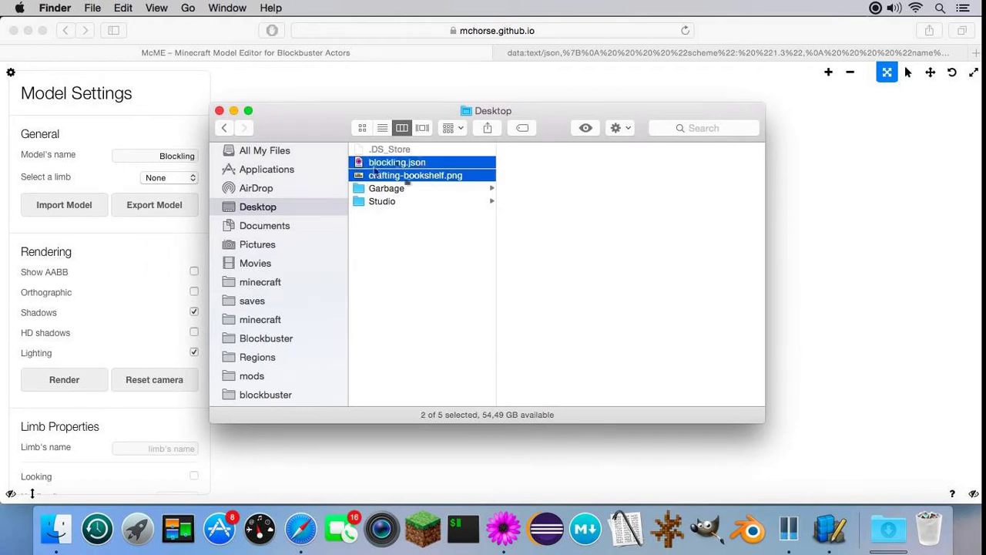
key("super+c")
left_click(259, 284)
left_click(254, 319)
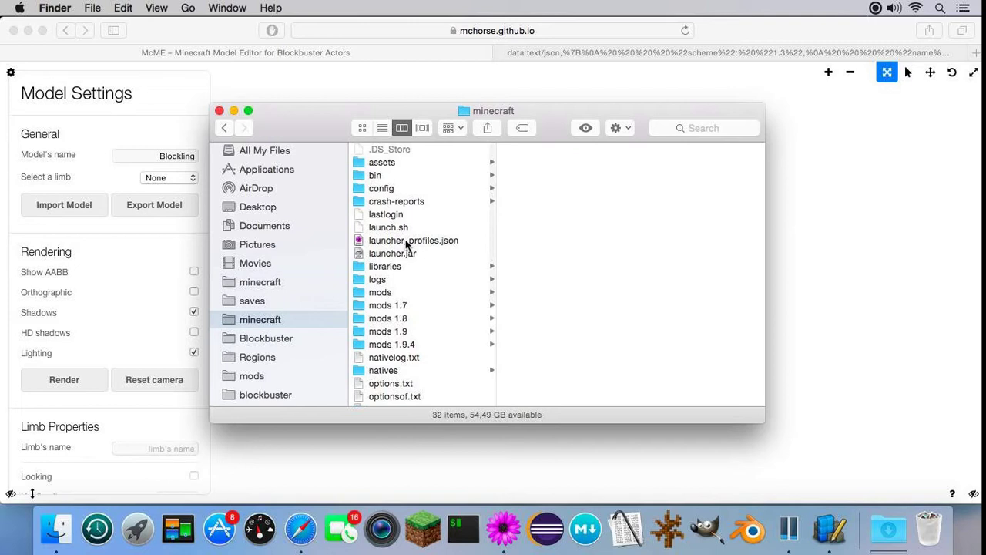
Step: Go into the config folder, open blockbuster inside it, and select its models folder
scroll(404, 233, "down", 1)
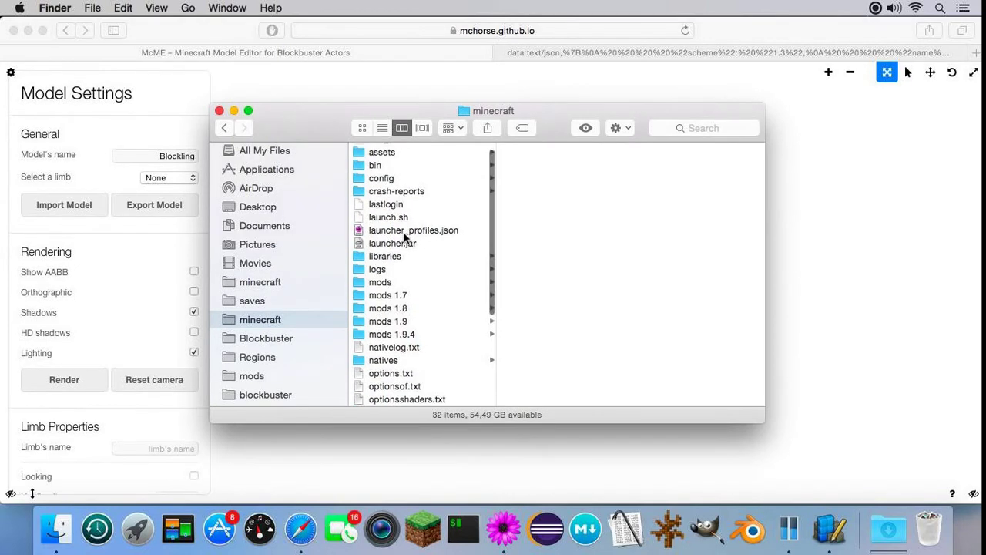
left_click(374, 190)
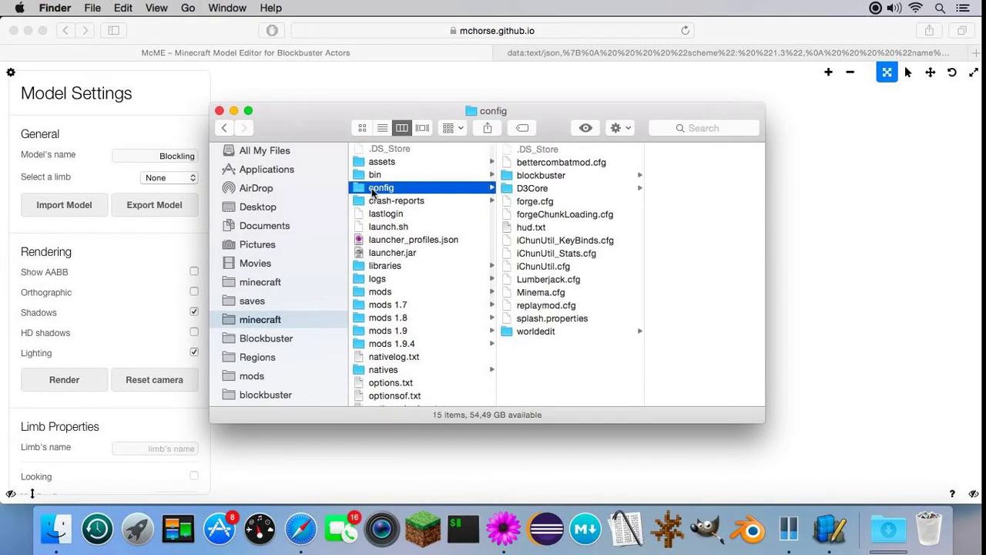
scroll(412, 383, "down", 3)
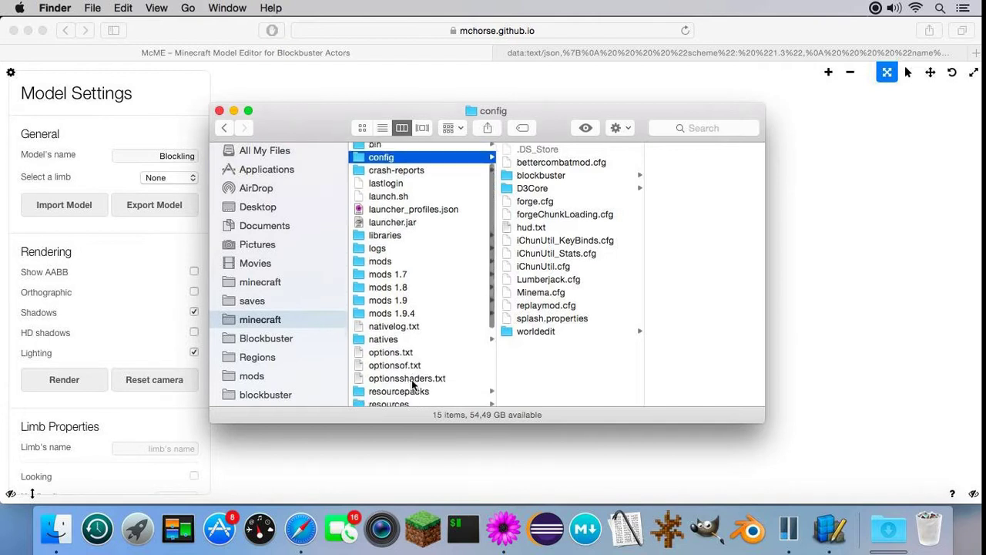
scroll(412, 384, "up", 3)
key("Right")
key("Down")
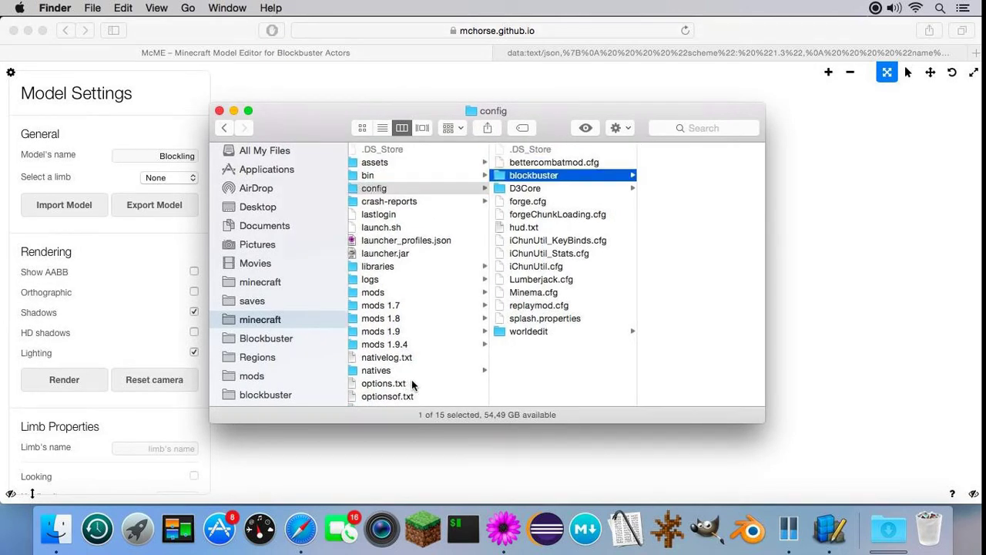
key("Right")
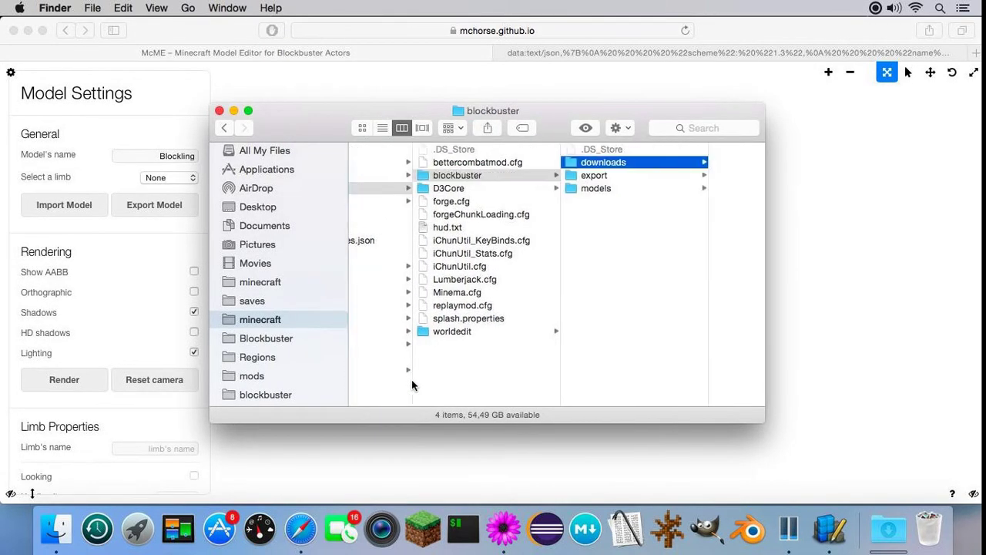
key("Down")
key("Down")
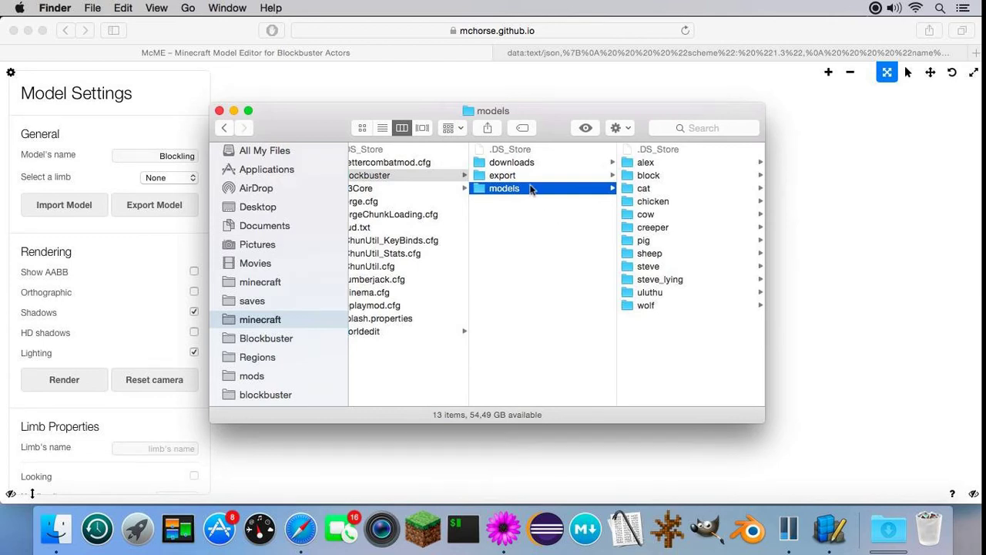
Step: Create a folder named blocklings inside models and paste the copied model and skin files into it
key("super+shift+n")
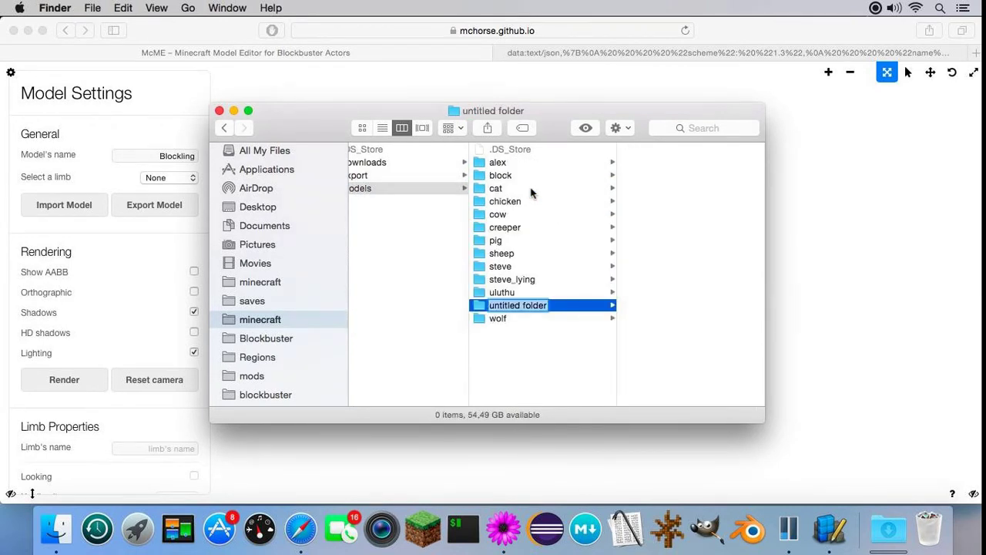
type("blocklings")
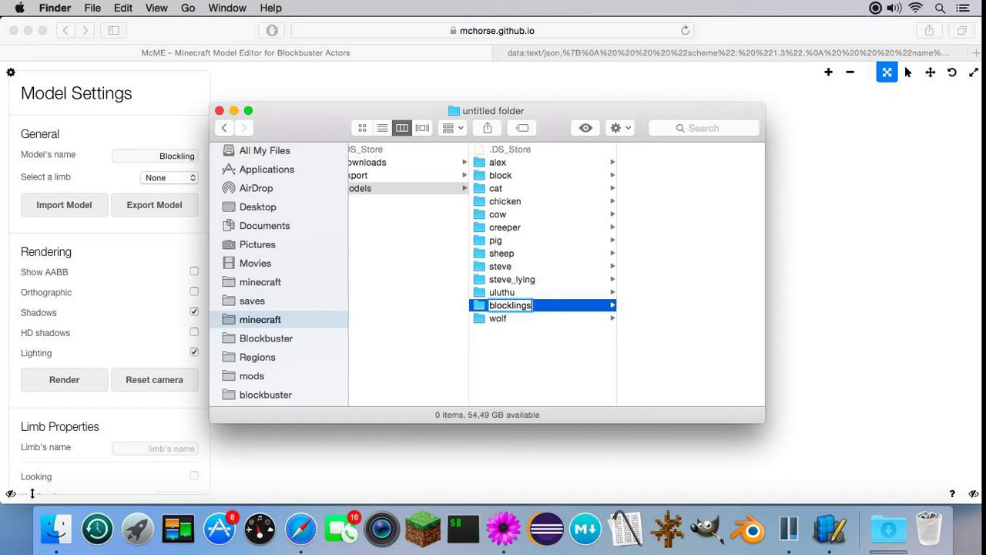
key("Return")
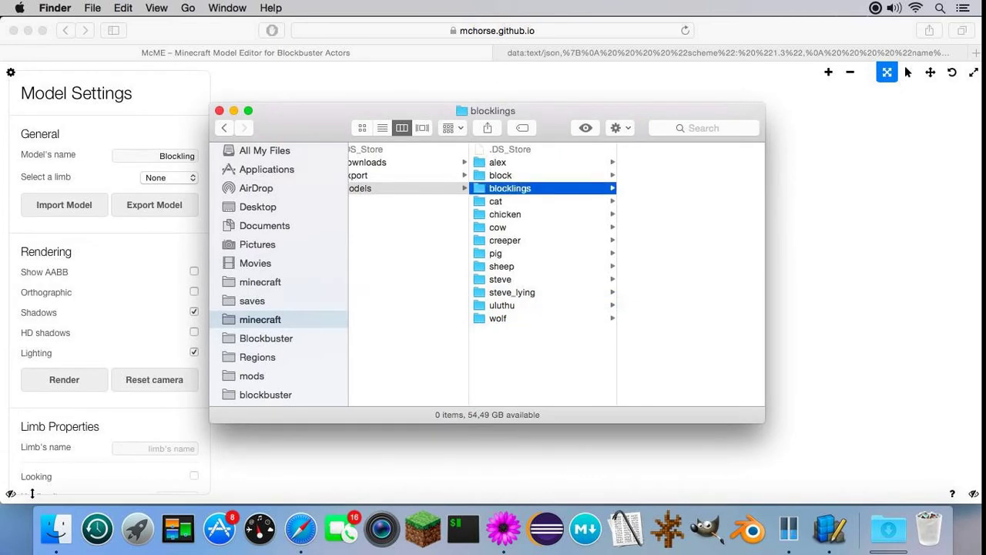
key("super+v")
key("Right")
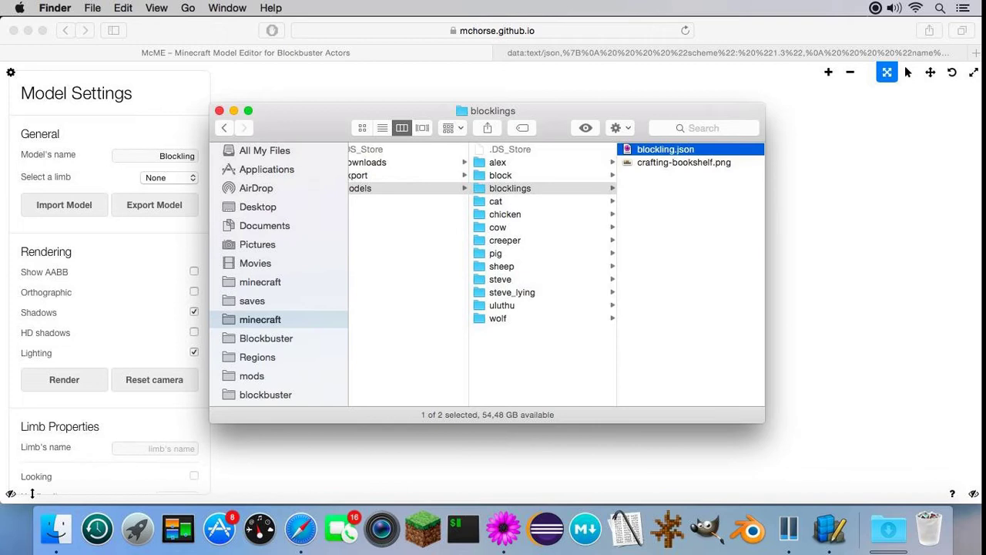
Step: Rename blockling.json in the blocklings folder as model.json
key("Return")
type("model")
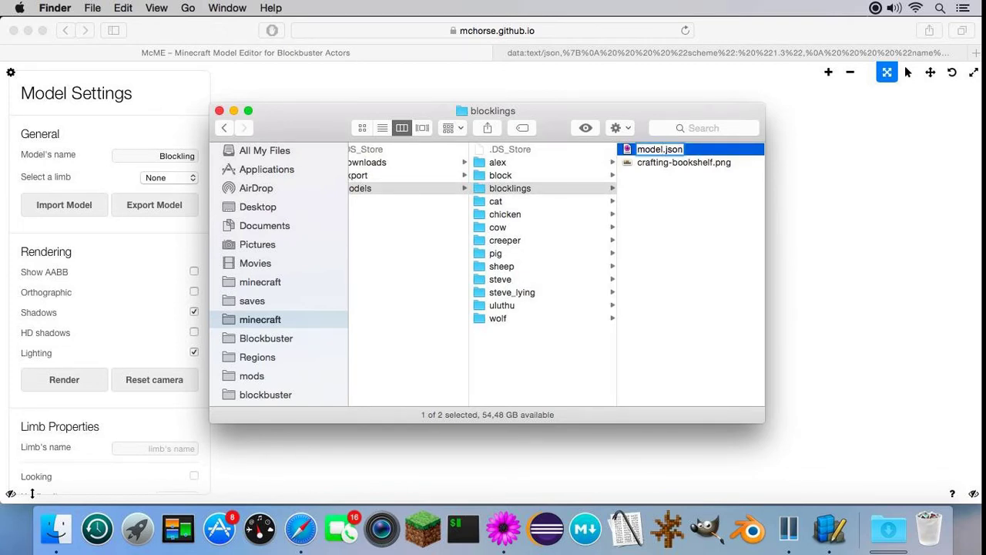
key("Return")
Step: Create a subfolder named skins inside the blocklings folder
key("Left")
key("shift+super+n")
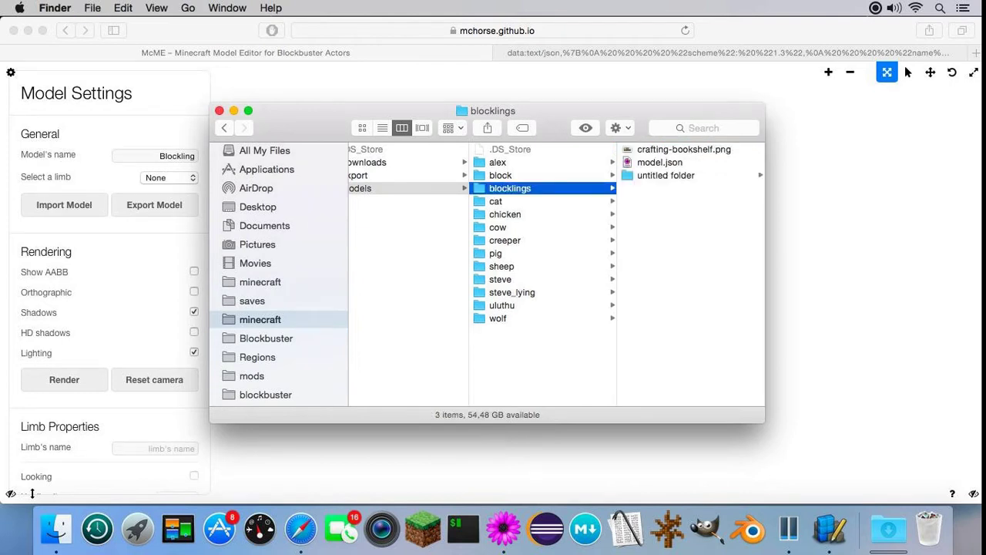
type("skins")
key("Return")
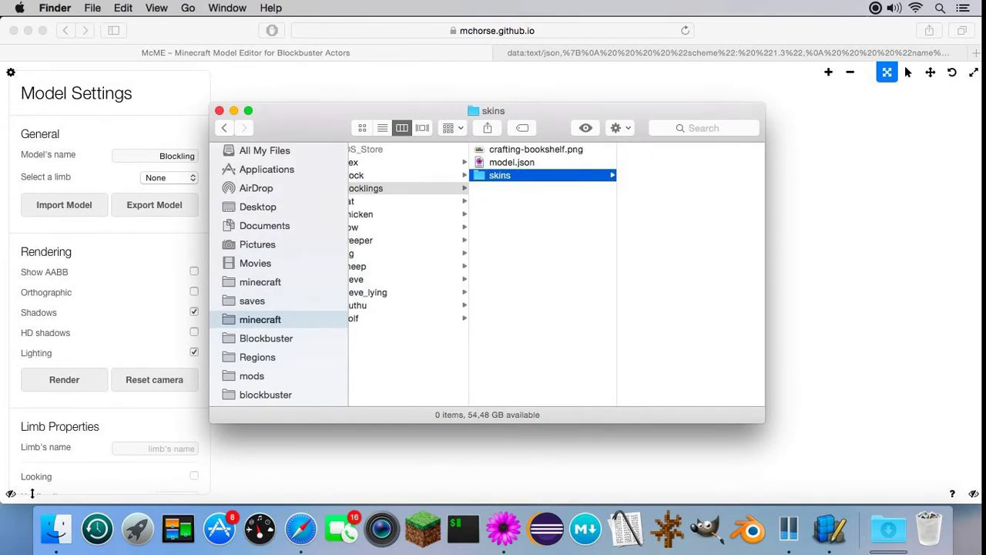
Step: Move crafting-bookshelf.png into the skins folder and rename it as bookshelf.png
key("Up")
key("Up")
left_click_drag(568, 152, 498, 174)
left_click(523, 161)
key("Right")
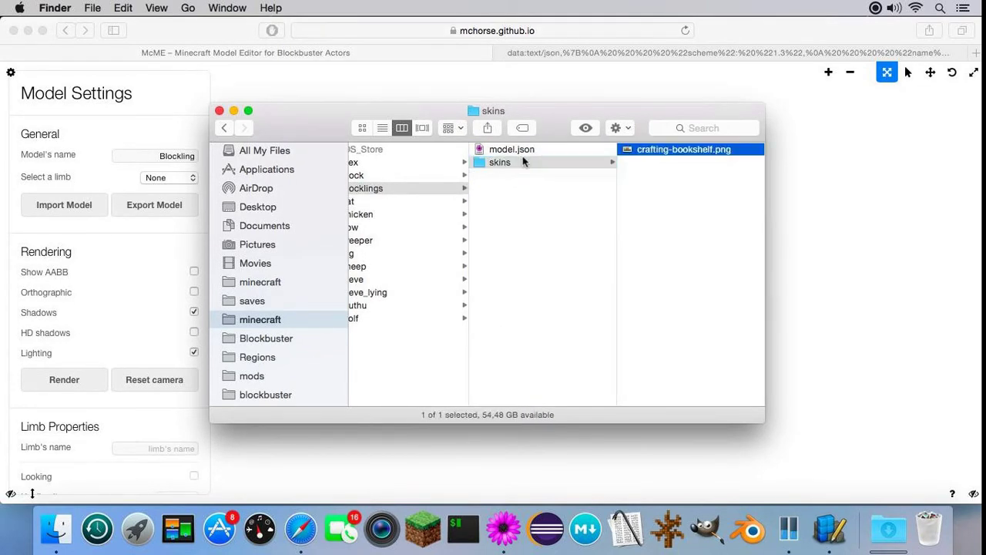
key("Return")
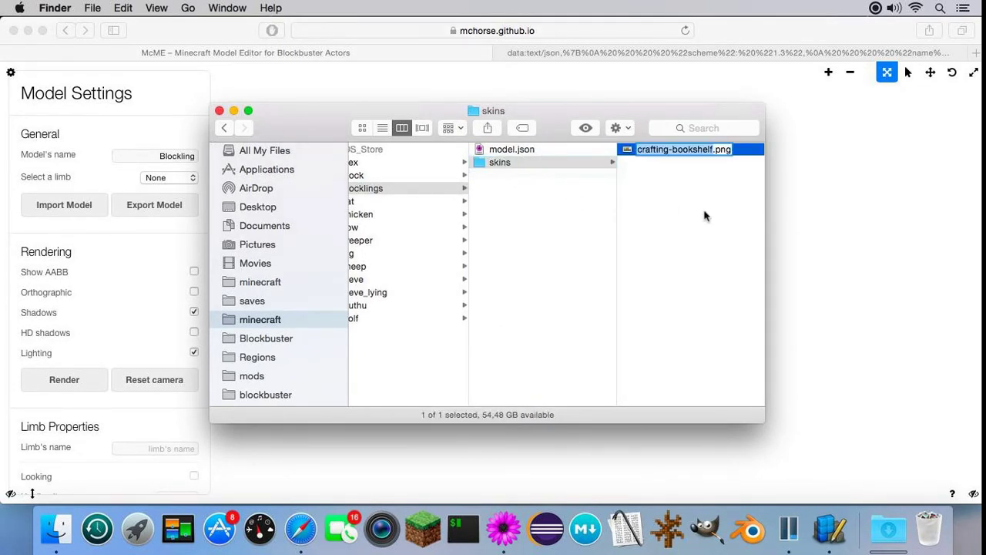
type("bookshelf")
key("Return")
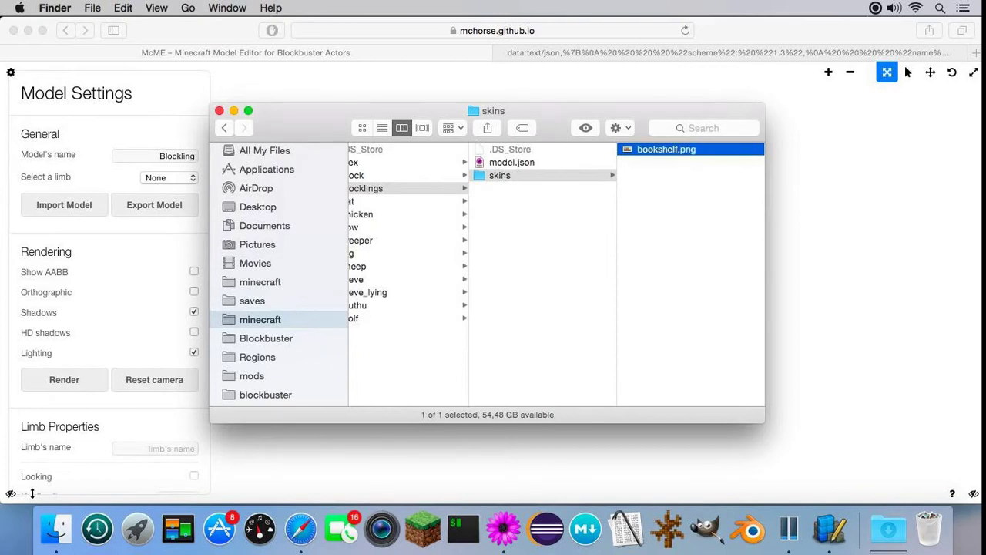
scroll(581, 251, "left", 3)
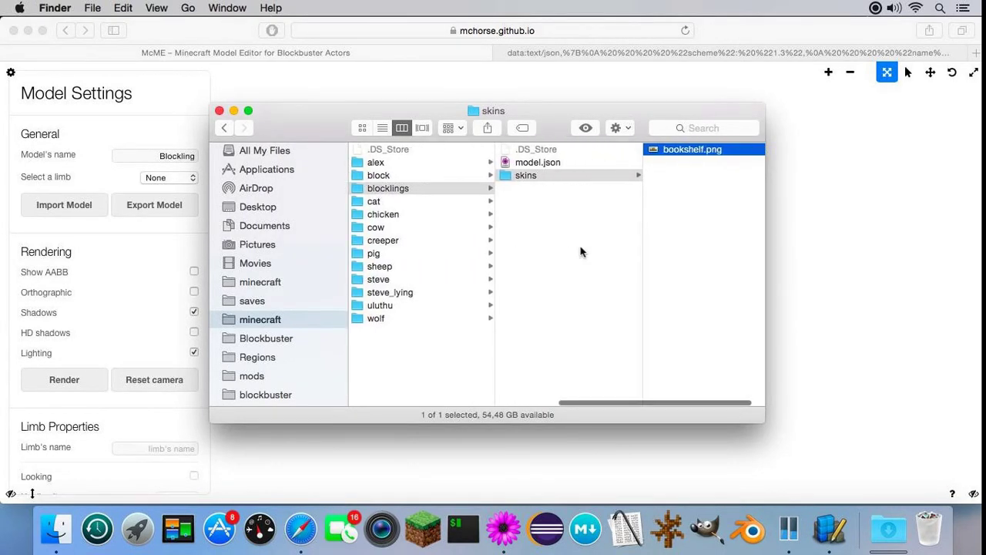
scroll(532, 223, "left", 3)
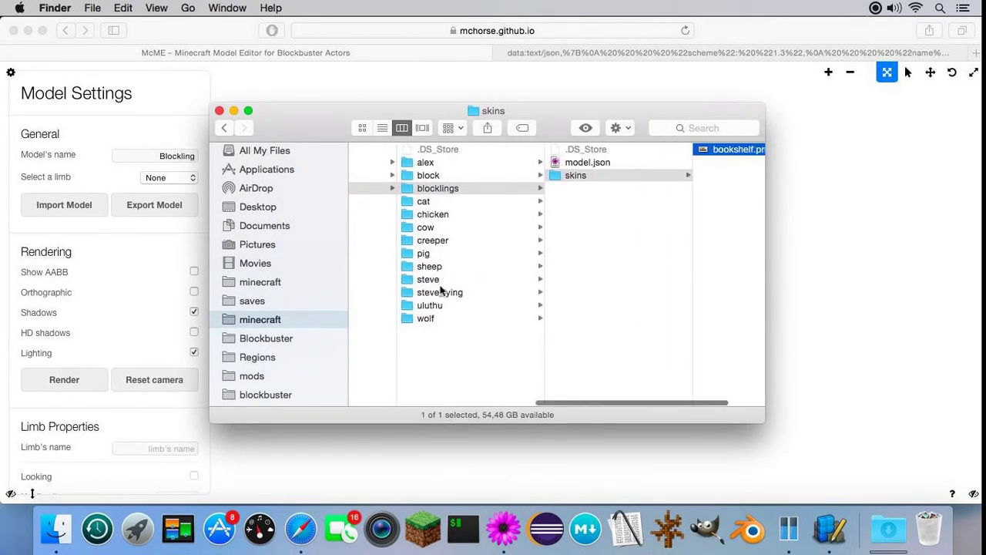
scroll(663, 279, "right", 3)
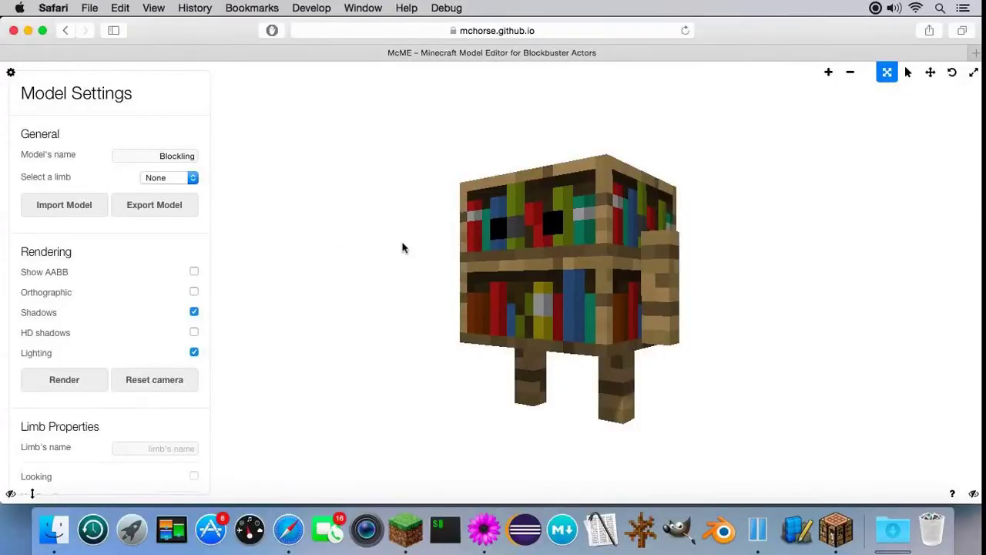
Step: Switch back to the McME model editor in Safari and enable Swinging and Swiping for the right_arm limb
left_click_drag(402, 246, 476, 234)
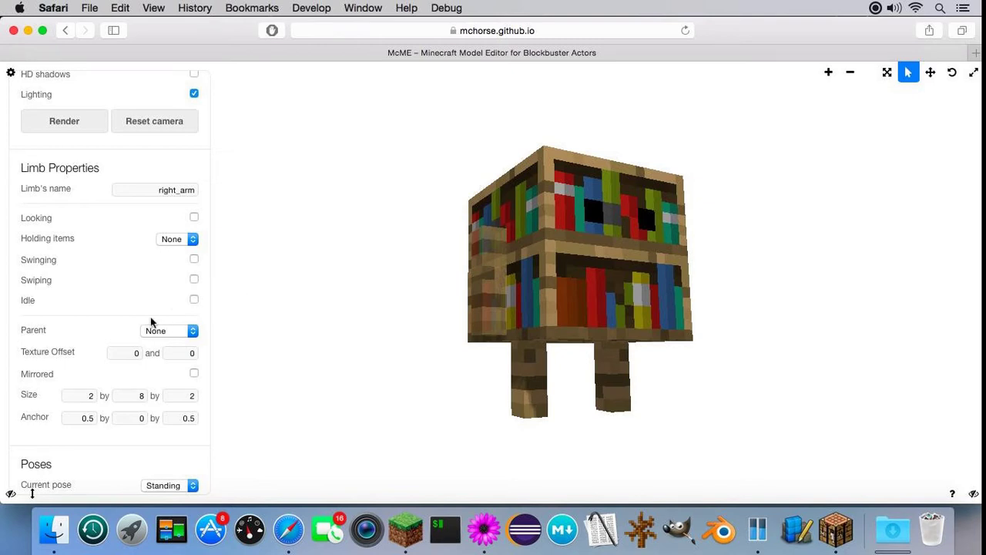
left_click(194, 279)
Step: Enable Swinging for the right_leg, left_leg and left_arm limbs
left_click(523, 402)
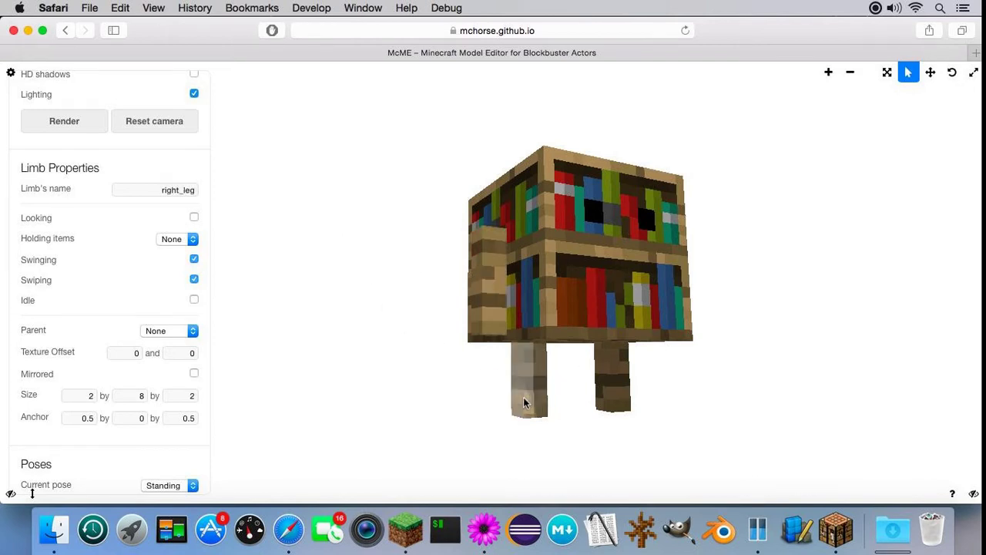
left_click(604, 370)
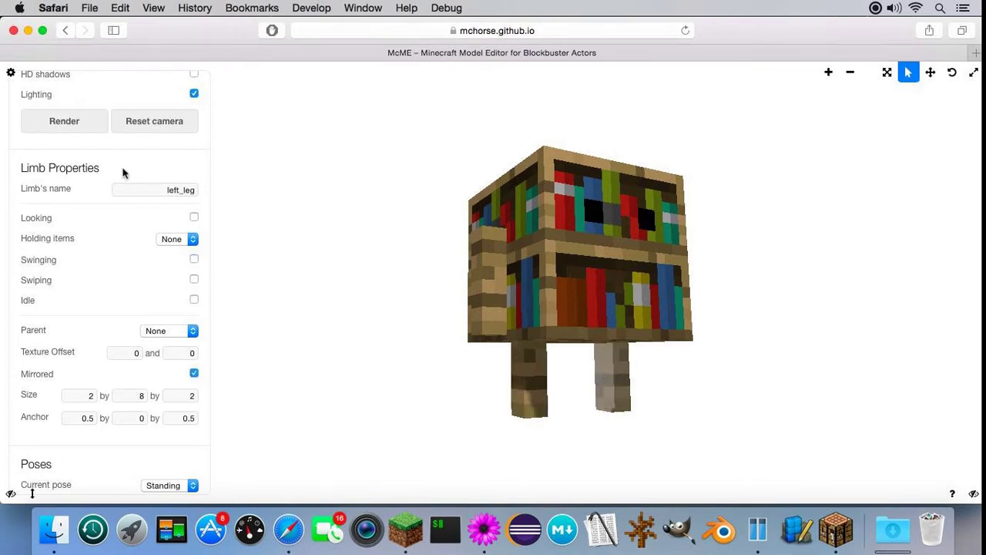
left_click(196, 259)
key("1")
left_click_drag(514, 320, 570, 315)
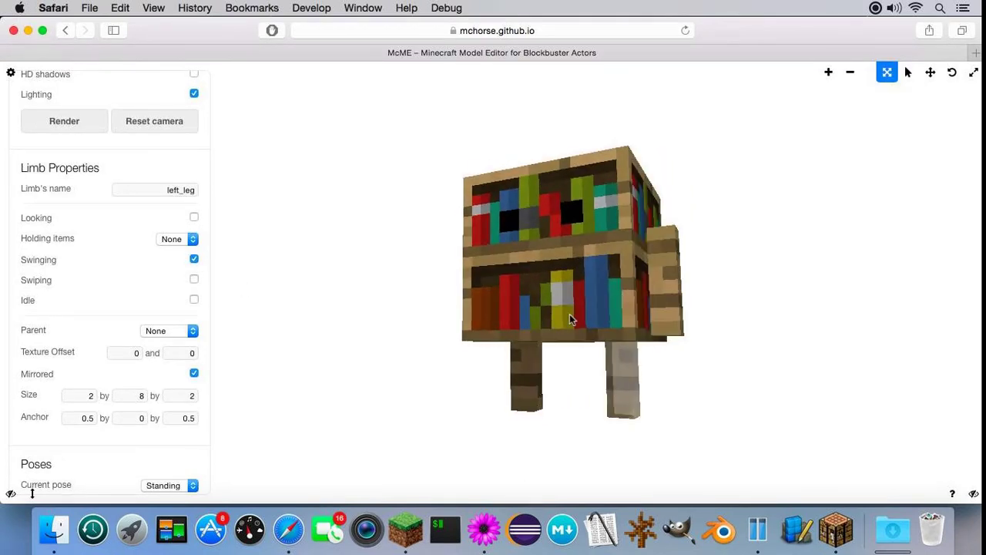
key("2")
left_click(656, 292)
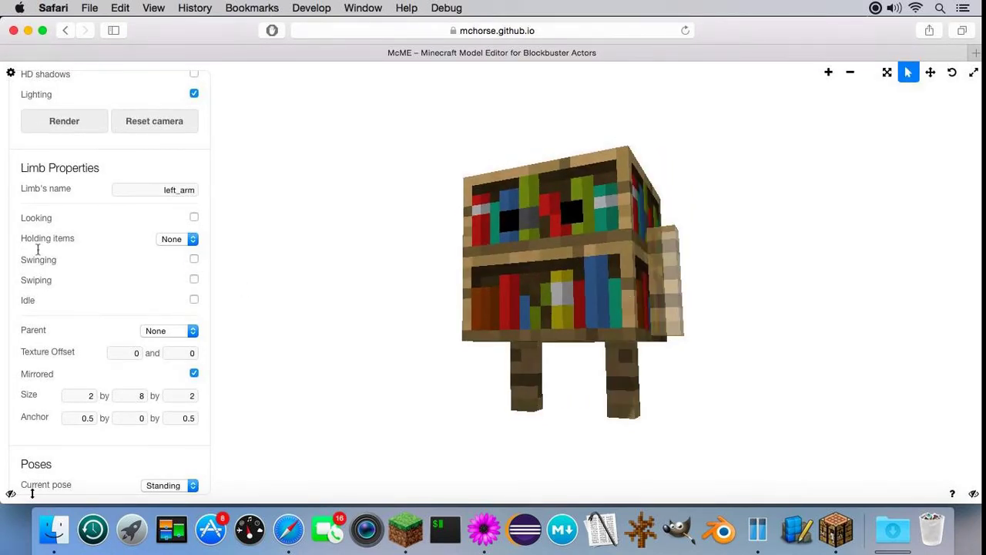
left_click(195, 261)
Step: Enable Idle for both the right_arm and left_arm limbs
key("1")
left_click_drag(422, 319, 438, 317)
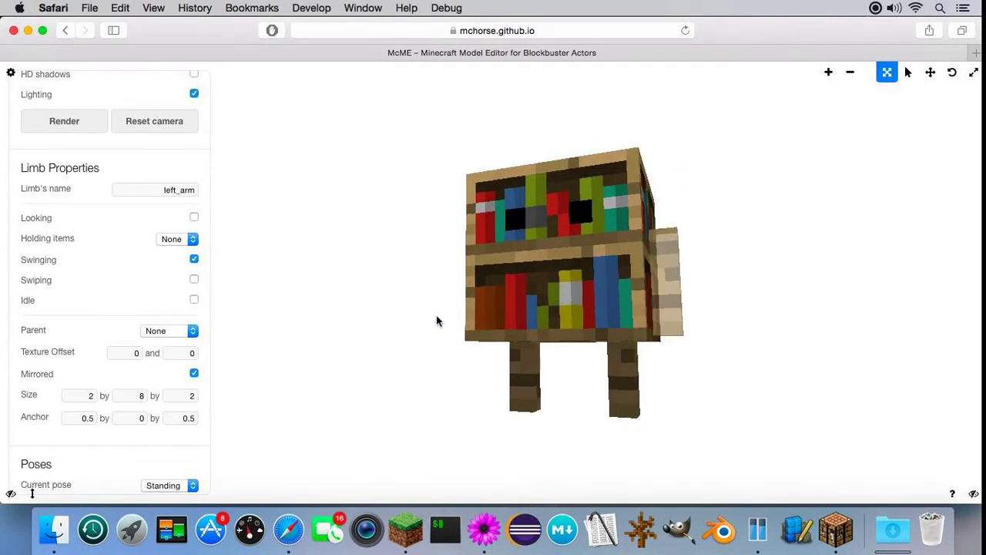
scroll(438, 322, "down", 5)
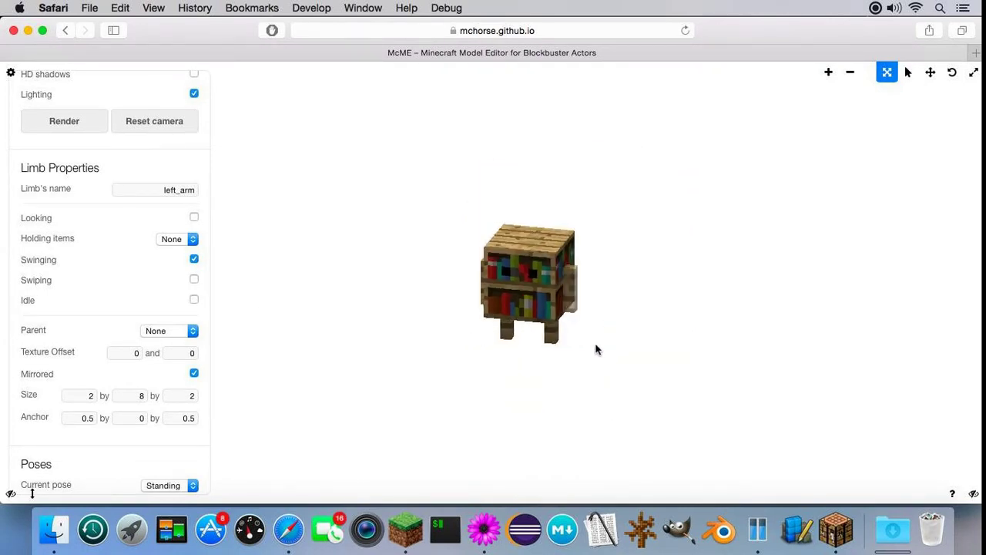
key("2")
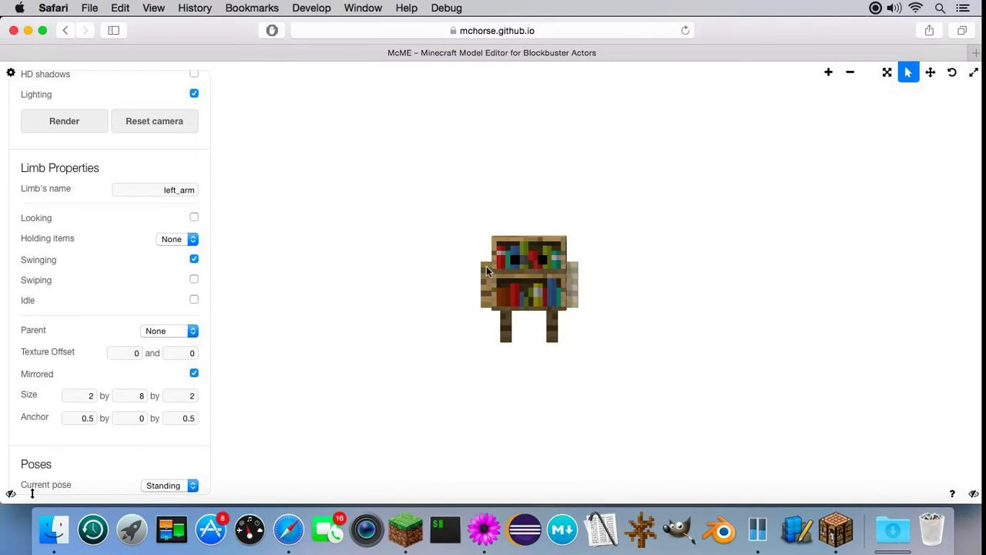
left_click(485, 283)
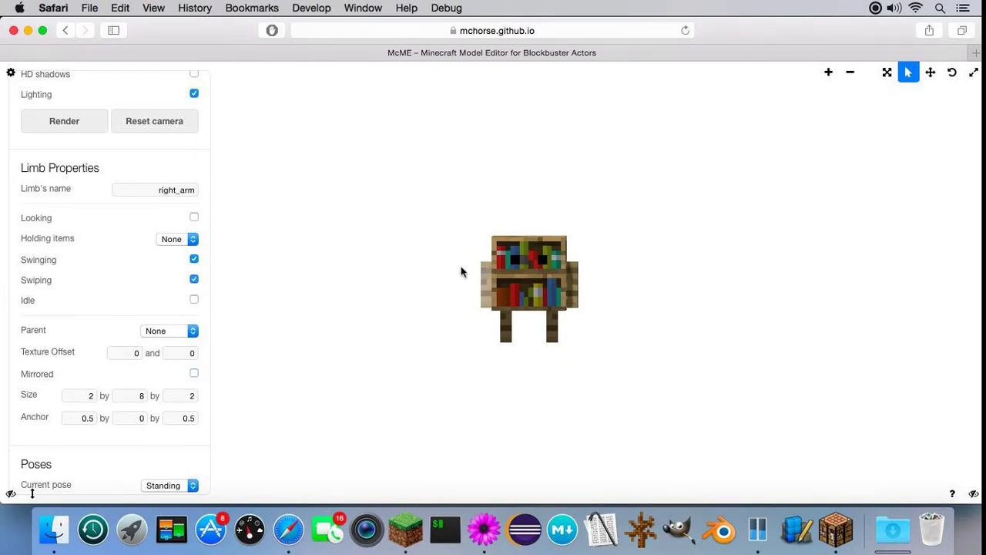
left_click(195, 300)
left_click(574, 298)
left_click(195, 301)
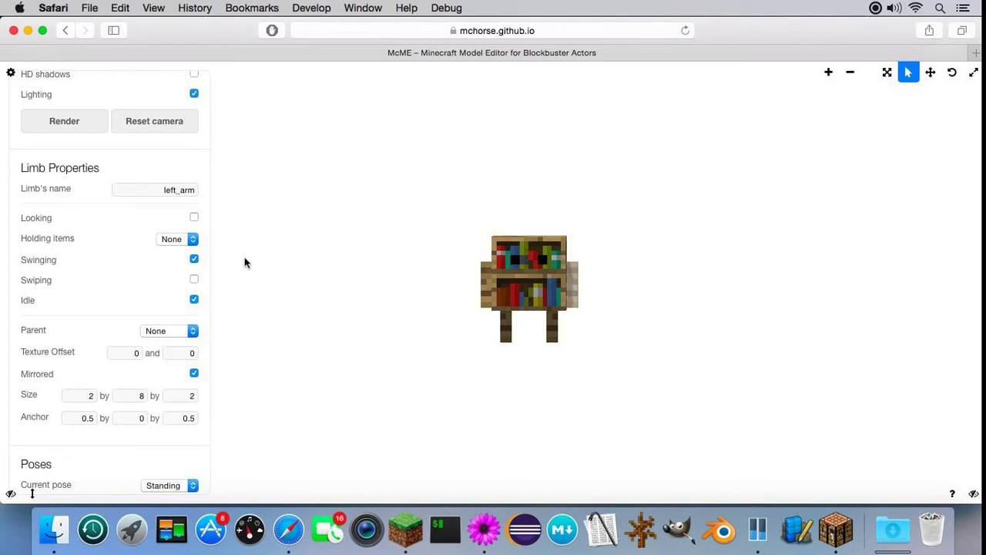
Step: Set Holding items to Left for the left_arm limb and to Right for the right_arm limb
left_click(164, 237)
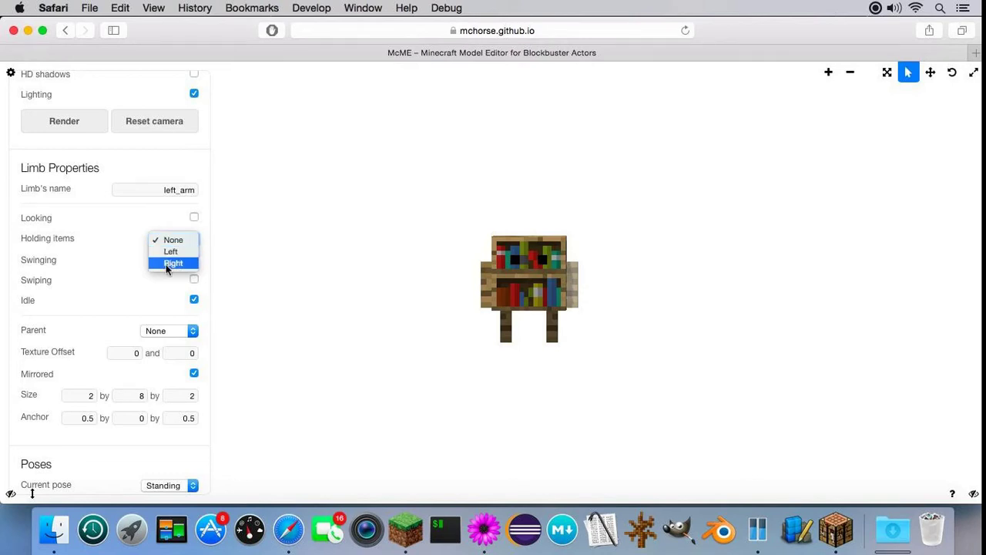
left_click(170, 251)
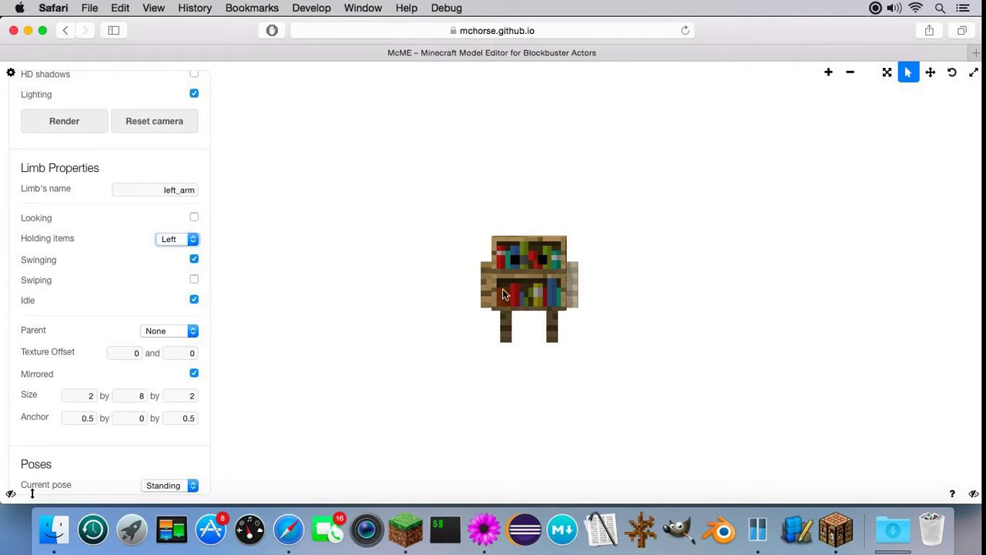
left_click(487, 291)
left_click(169, 239)
left_click(170, 262)
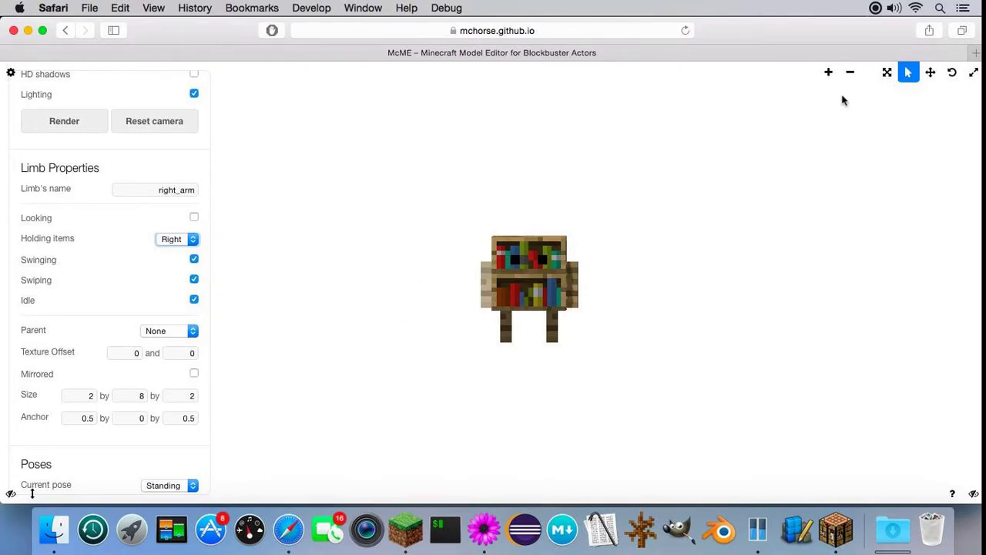
Step: Export the Blockling model as JSON and start saving the exported page source
left_click(886, 73)
left_click_drag(491, 165, 587, 233)
scroll(38, 255, "up", 5)
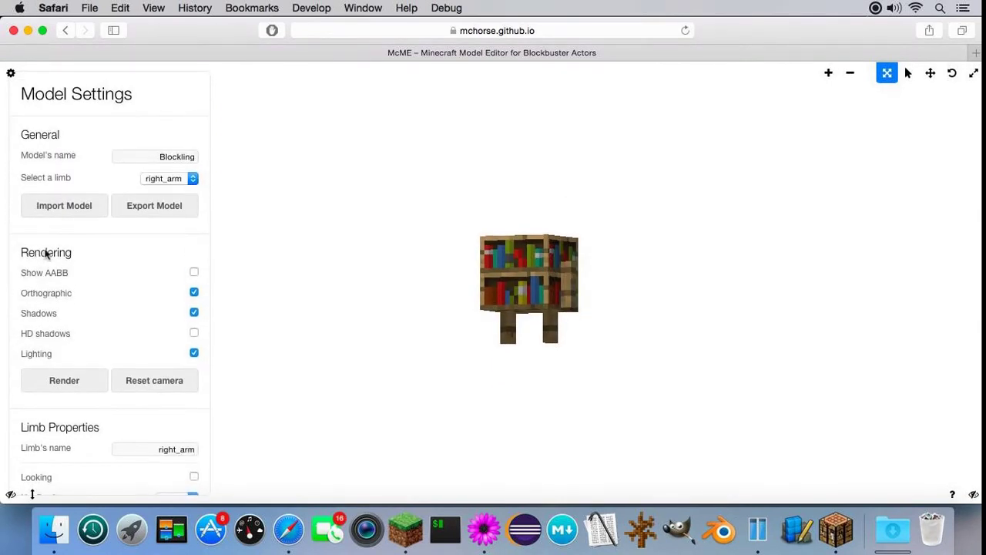
left_click(142, 206)
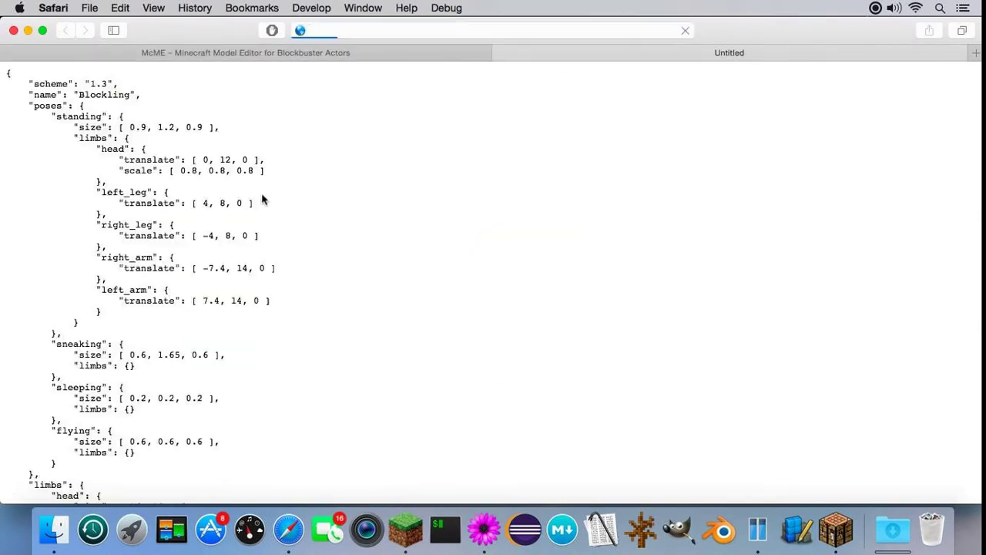
key("super+s")
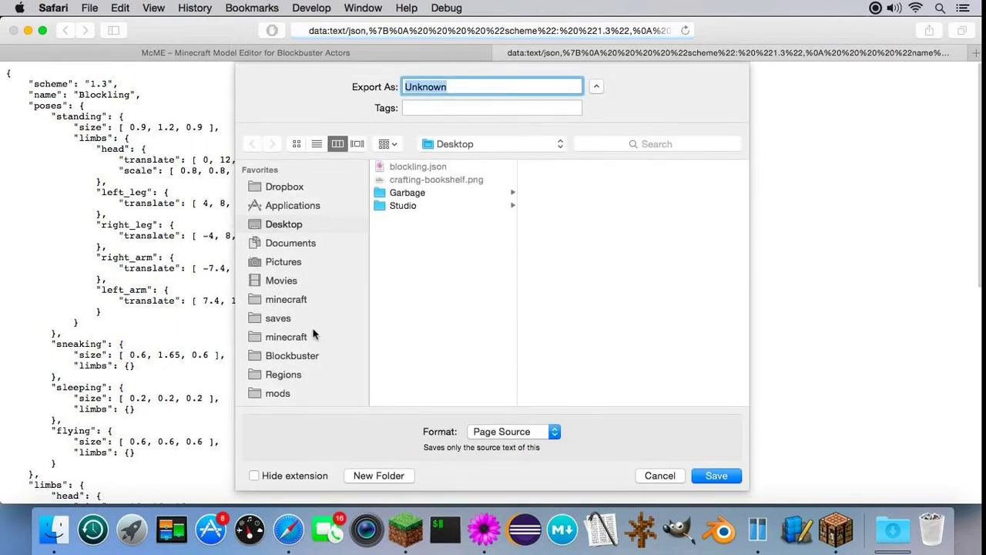
Step: Save the export as model.json in the blockbuster models/blocklings folder, replacing the existing file
scroll(308, 324, "down", 3)
scroll(288, 375, "down", 1)
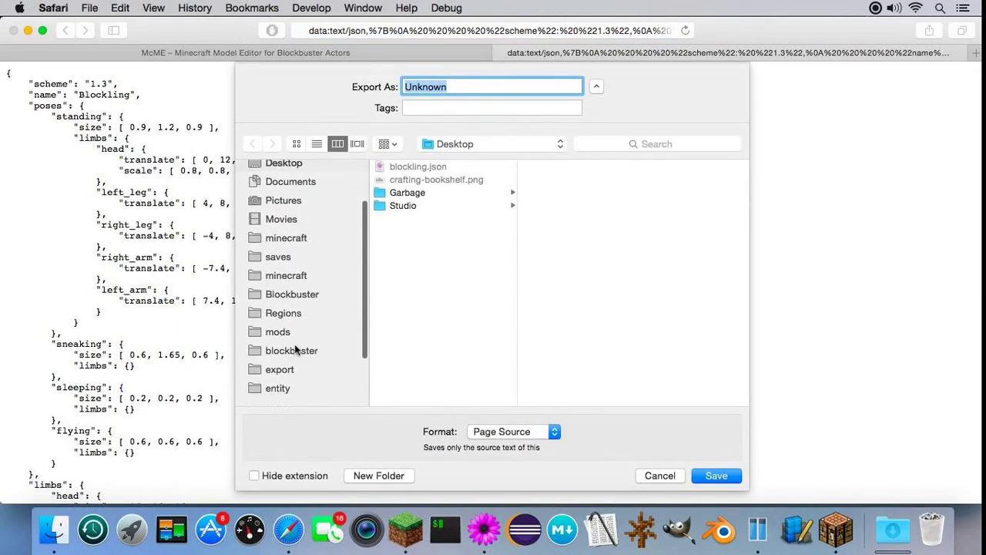
left_click(293, 351)
left_click(416, 168)
left_click(419, 193)
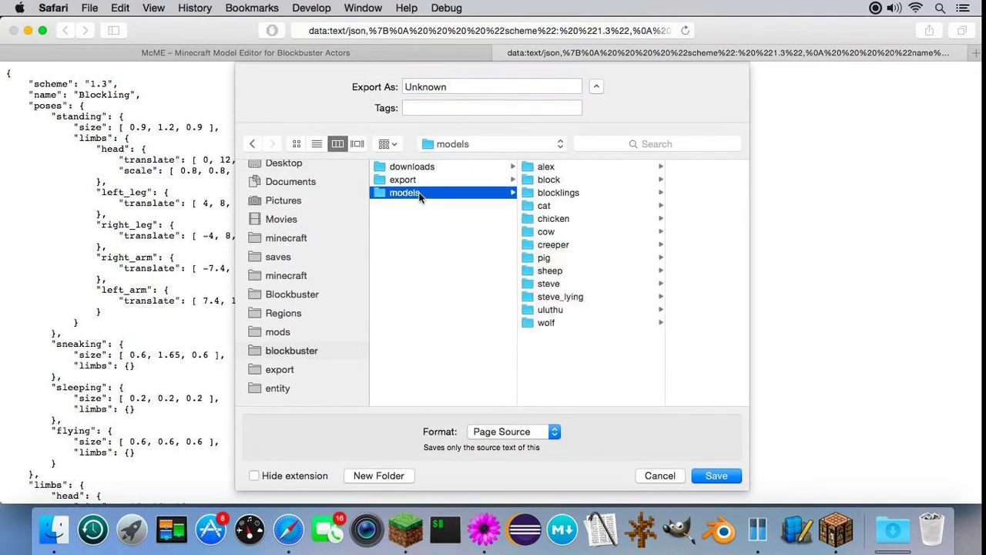
key("Right")
key("Down")
key("Down")
key("Right")
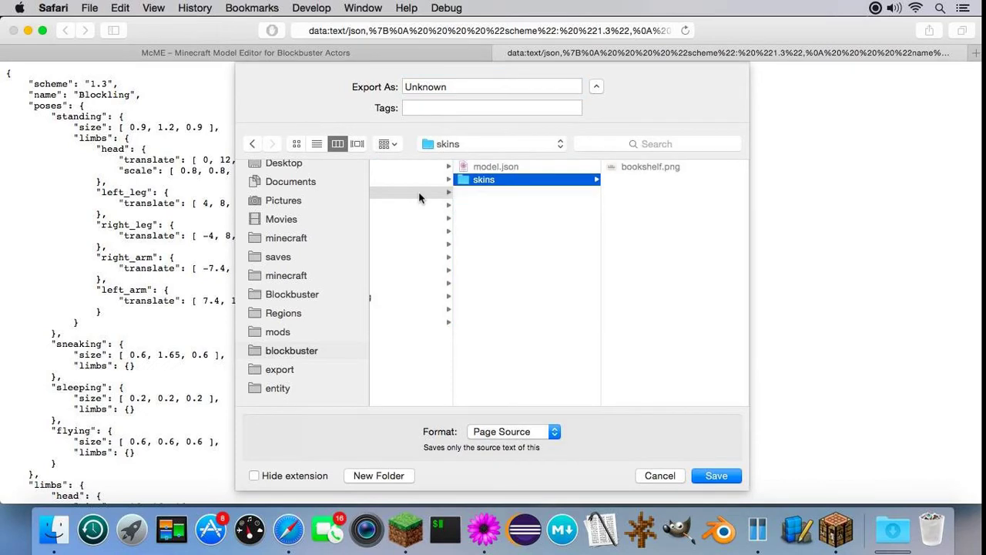
key("Left")
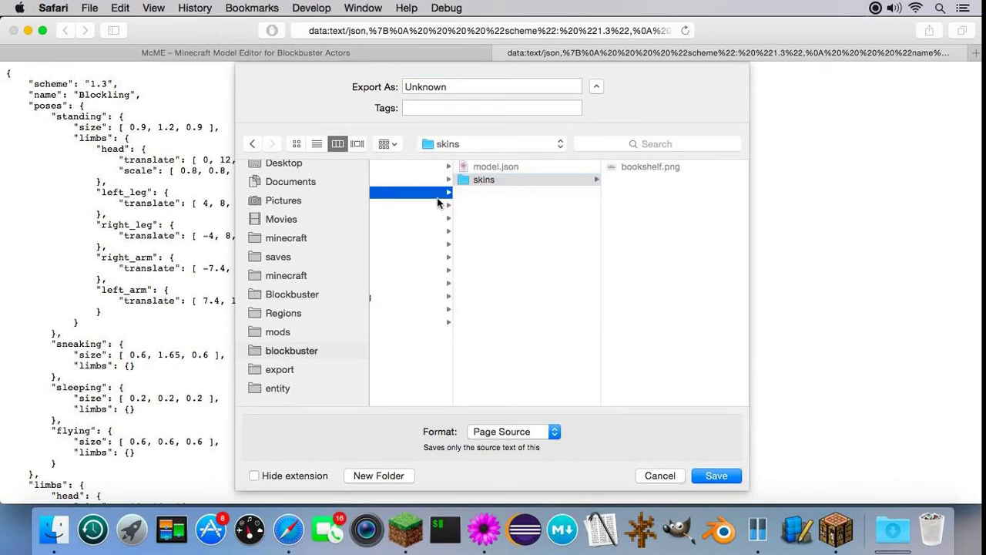
left_click(566, 166)
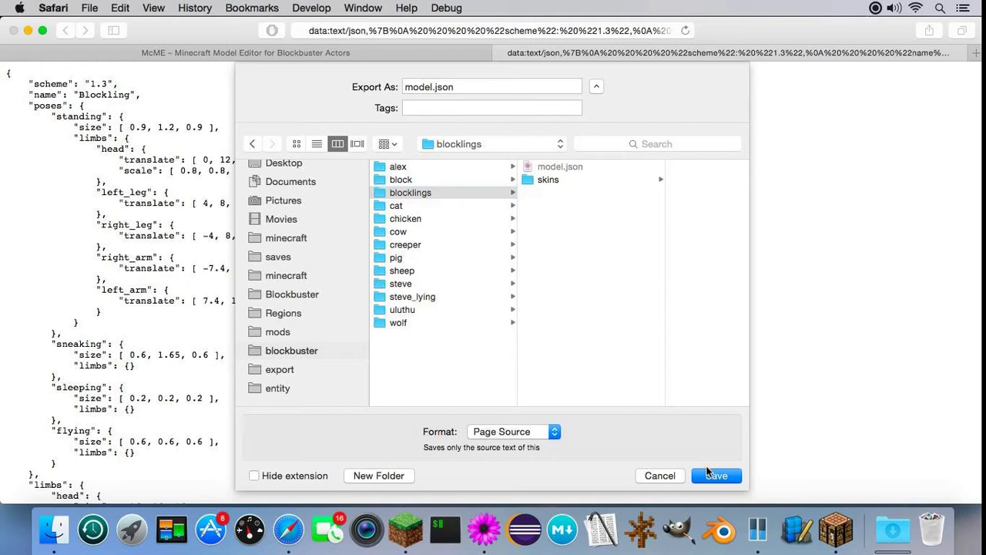
left_click(707, 474)
left_click(597, 151)
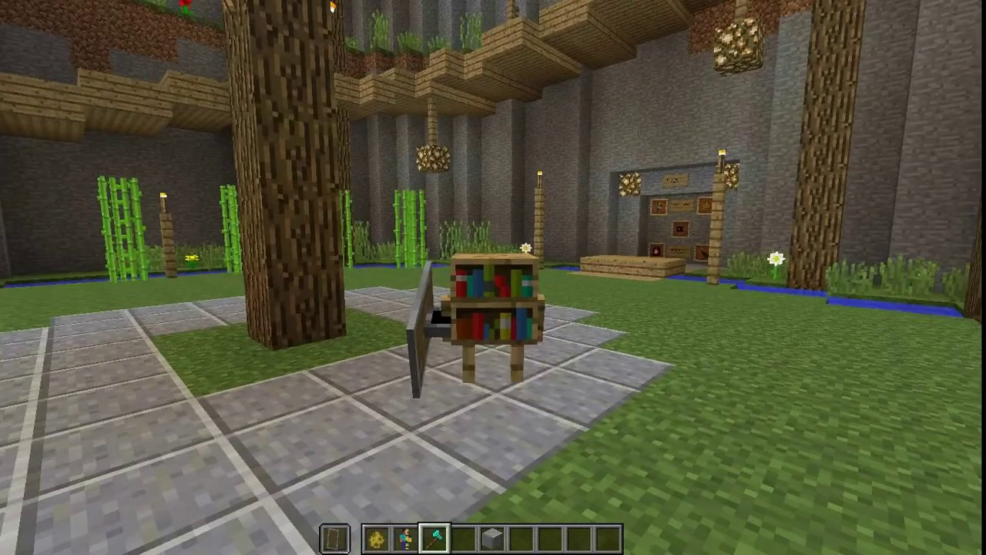
Step: Check the updated Blockling in Minecraft from different camera perspectives while walking and sneaking
key("F5")
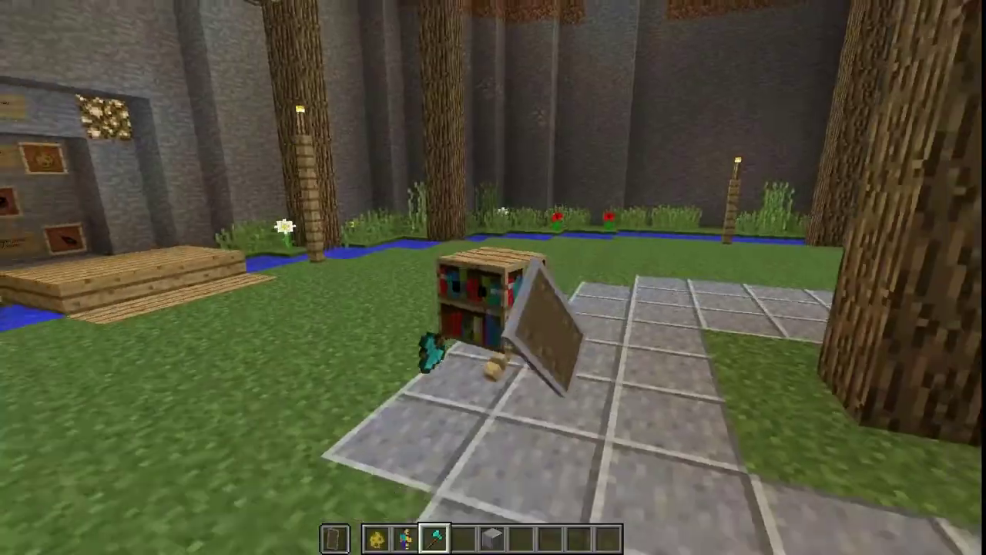
key("F5")
key("F5")
key("F5")
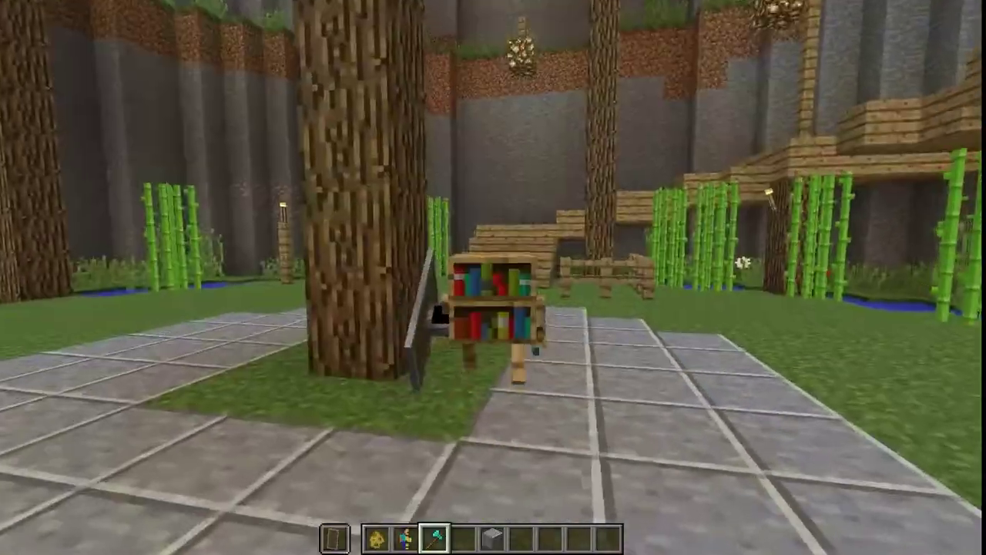
key("d")
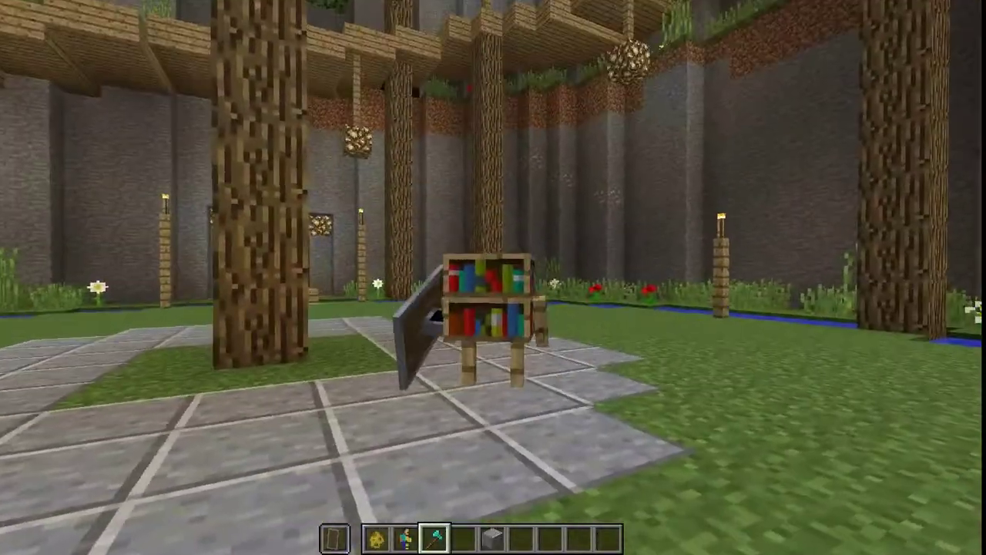
key("w")
key("shift")
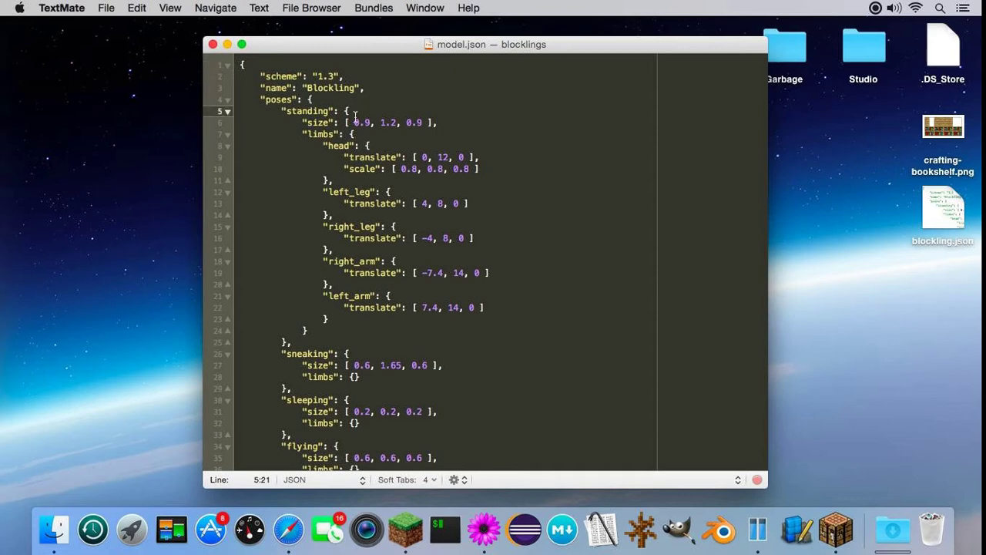
Step: In TextMate, copy the standing pose's block in model.json and paste it over the sneaking pose's block
left_click(287, 342, "shift")
key("super+c")
scroll(308, 339, "down", 1)
left_click_drag(344, 316, 287, 351)
key("super+v")
Step: Replace the sleeping and flying pose blocks in model.json with the copied standing pose block
scroll(326, 309, "down", 10)
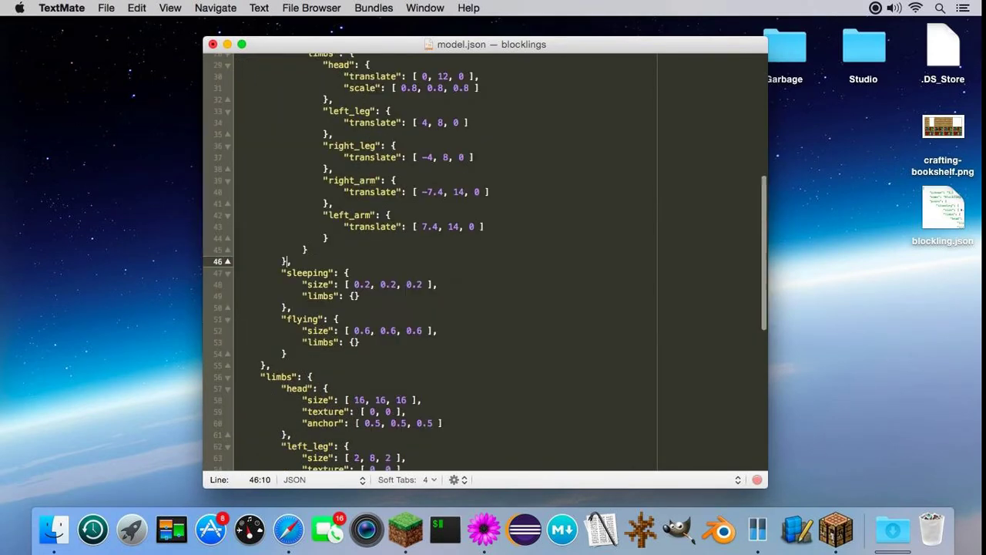
left_click(345, 164)
left_click(290, 199, "shift")
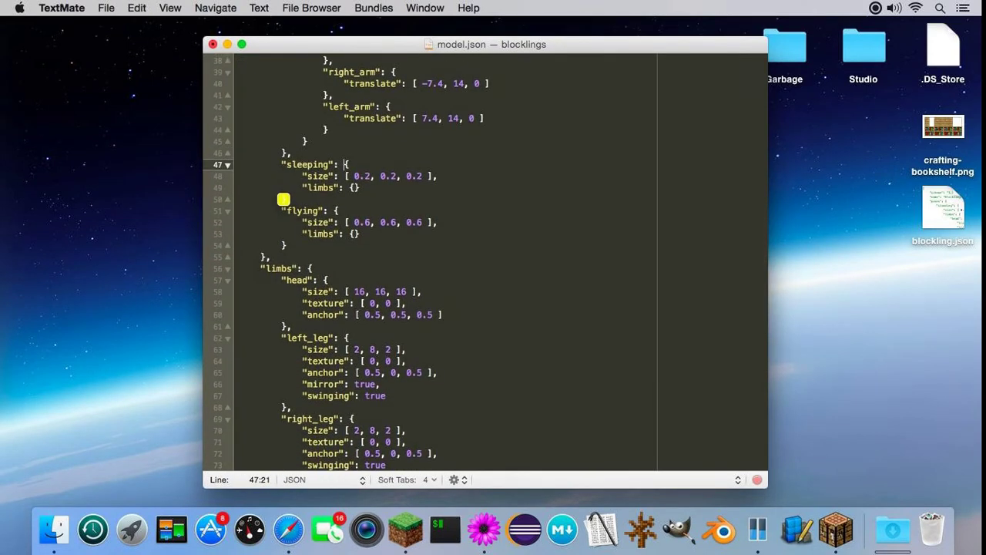
key("super+v")
scroll(339, 239, "down", 5)
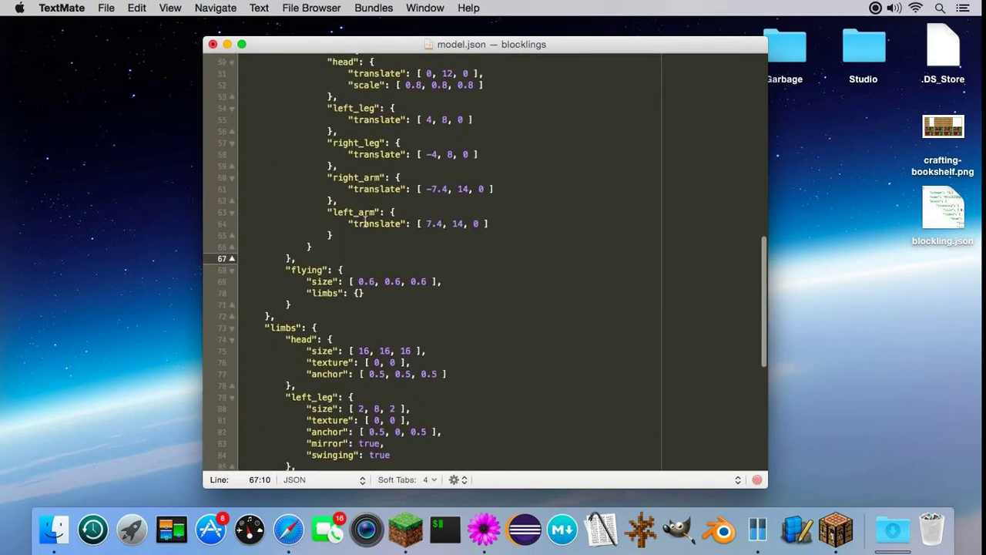
left_click(339, 238)
left_click(291, 272, "shift")
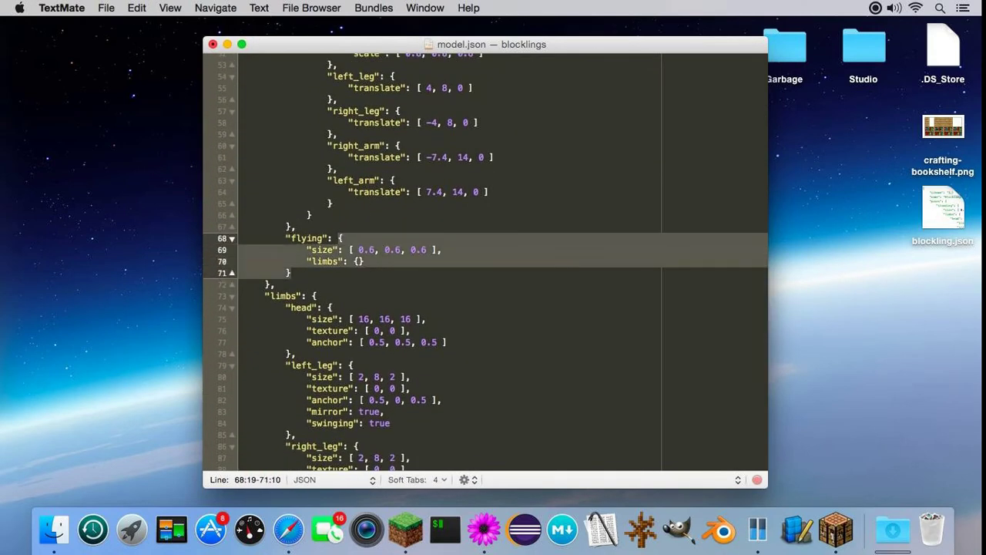
key("super+v")
scroll(361, 308, "down", 5)
scroll(360, 309, "down", 4)
scroll(416, 231, "up", 20)
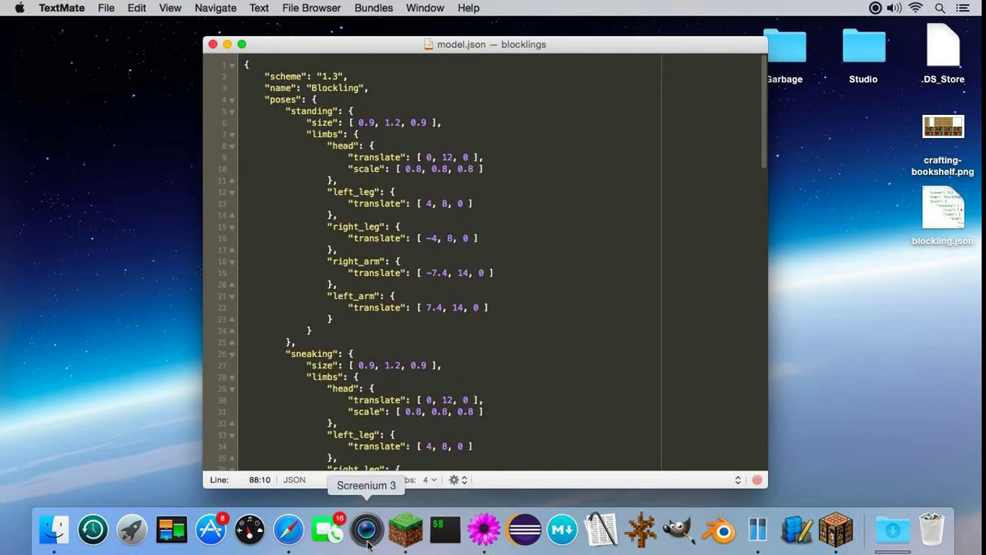
Step: Switch back to McME in Safari and examine the loaded model in the Sneaking pose
left_click(288, 529)
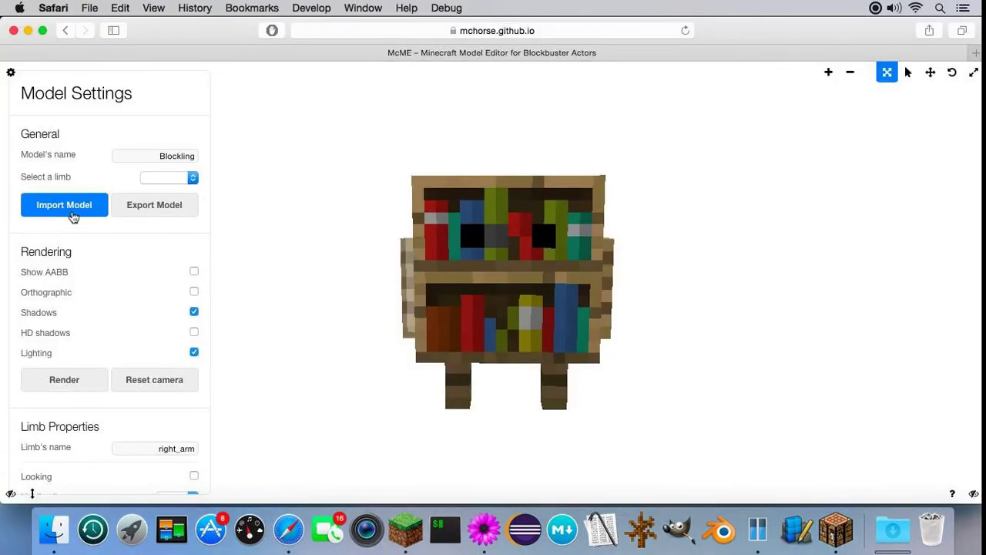
left_click(72, 214)
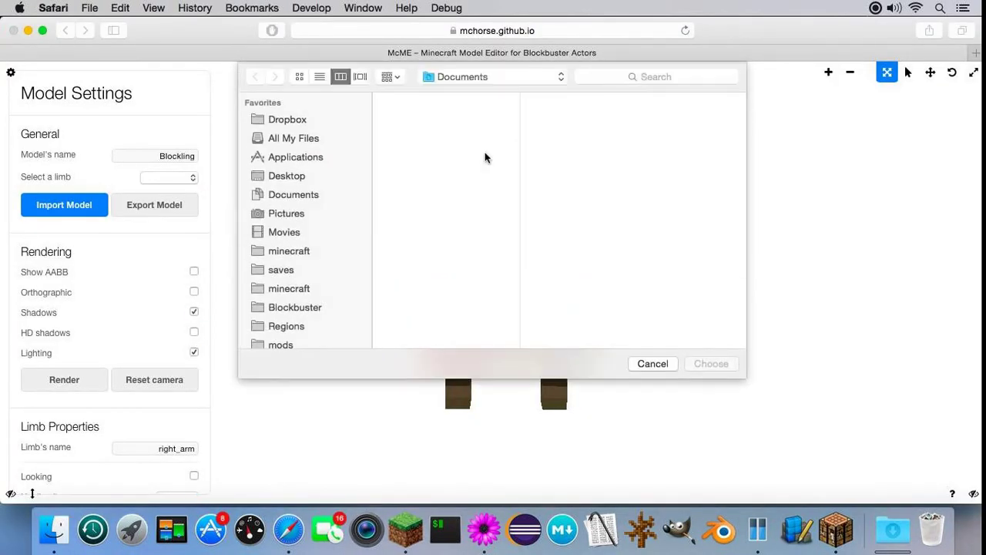
left_click(650, 363)
scroll(121, 428, "down", 6)
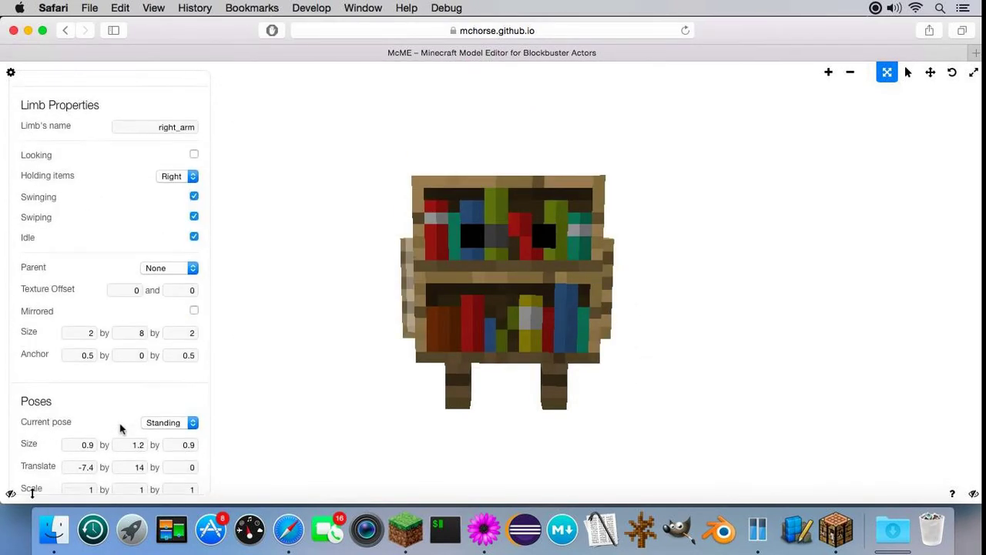
scroll(121, 426, "down", 2)
left_click(168, 377)
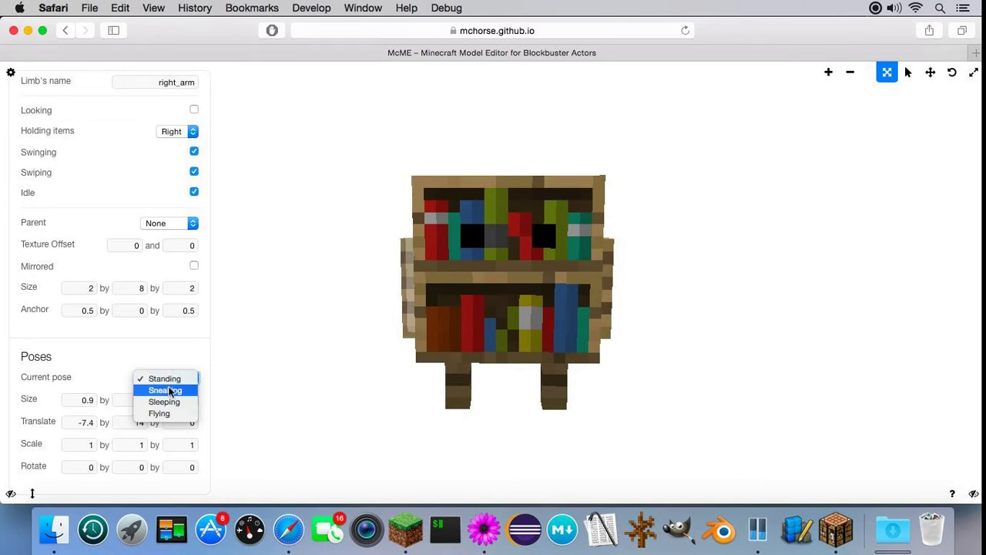
left_click(167, 389)
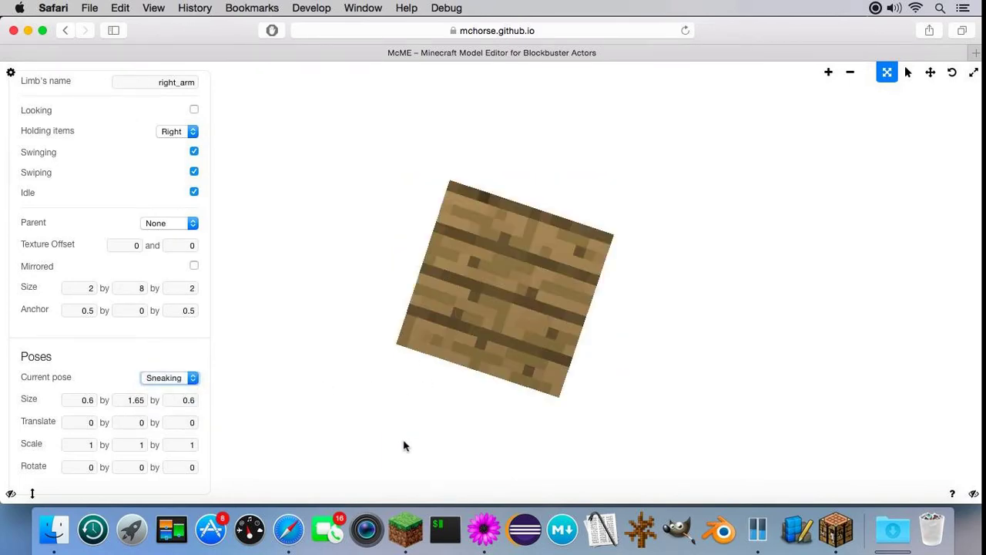
left_click_drag(402, 447, 377, 356)
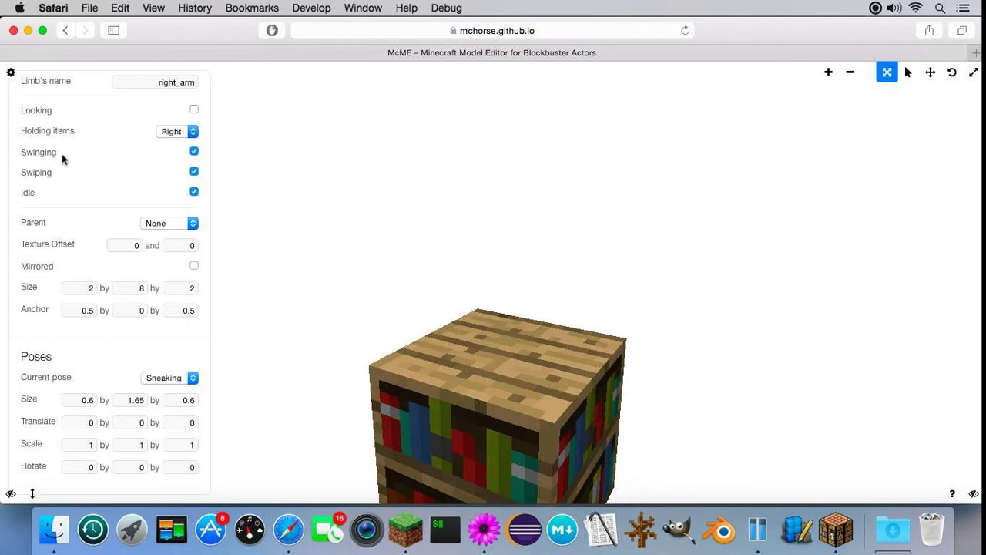
Step: Import model.json from the blocklings folder and set the current pose to Sneaking
scroll(123, 225, "up", 5)
left_click(77, 205)
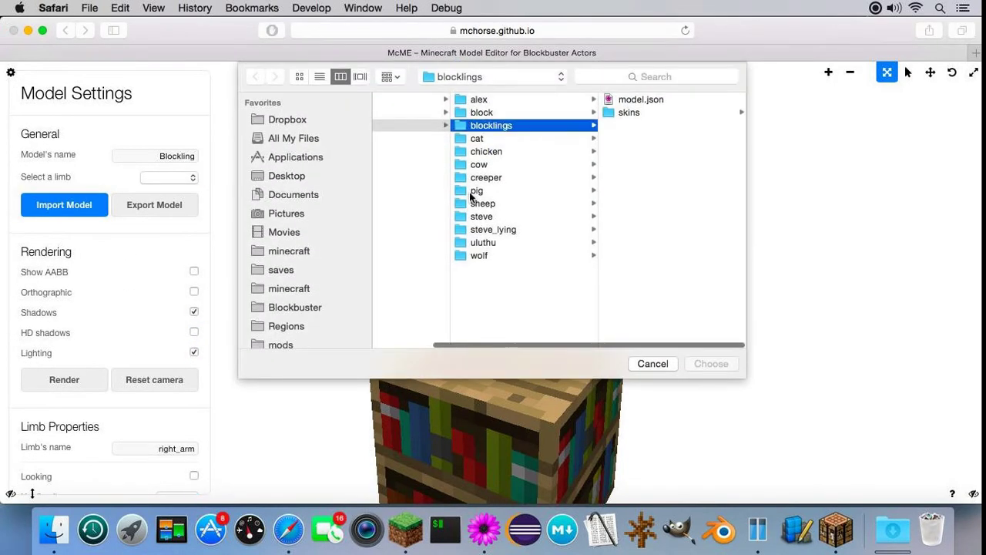
key("Return")
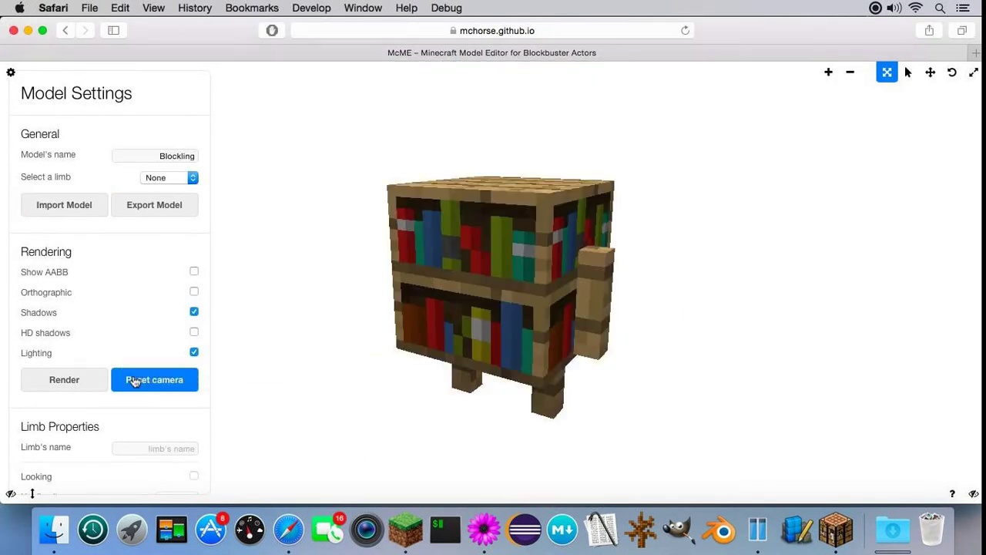
scroll(132, 379, "down", 8)
left_click(165, 378)
left_click(168, 389)
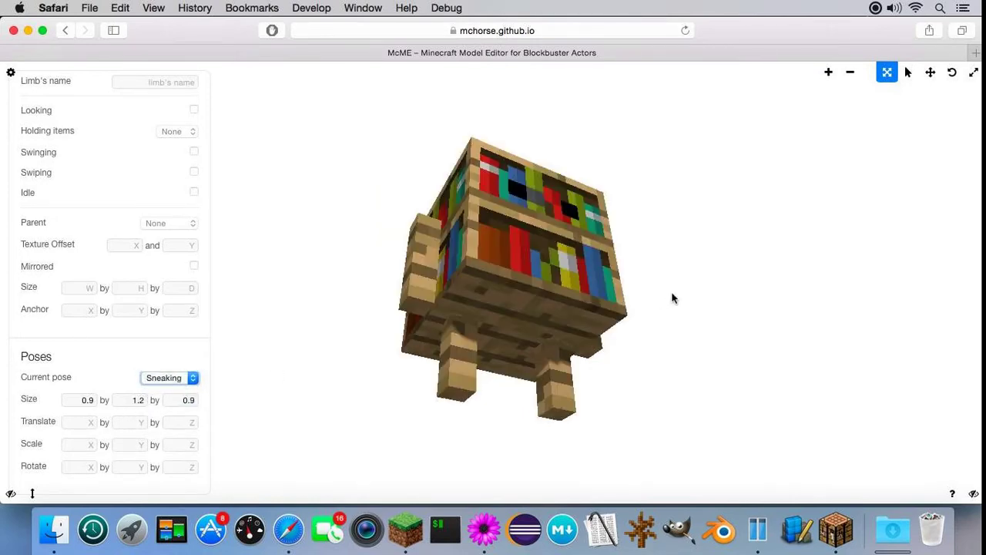
Step: Lower the head limb in the Sneaking pose by setting its vertical translation to 9
left_click_drag(673, 295, 657, 340)
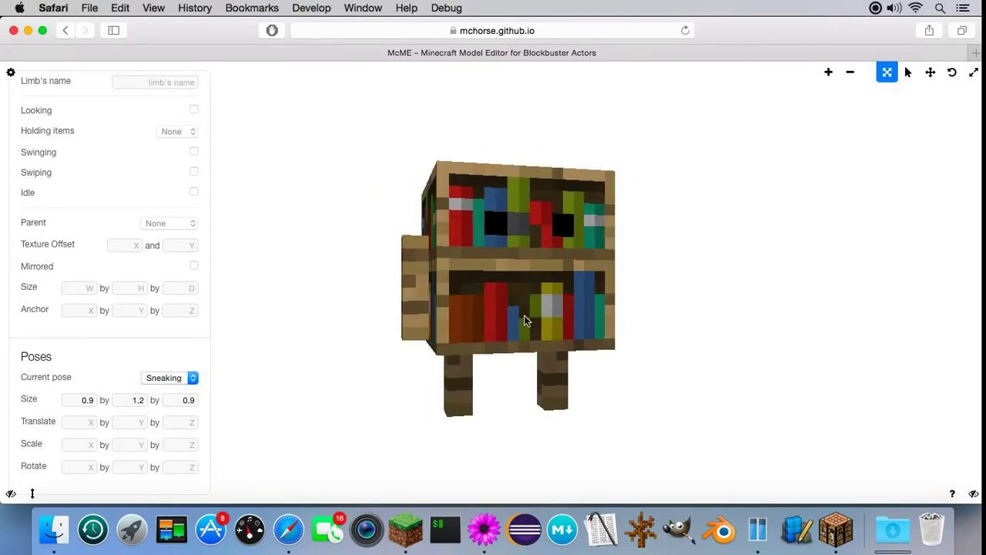
mouse_move(523, 316)
left_mouse_down()
mouse_move(576, 285)
mouse_move(518, 308)
left_mouse_up()
key("2")
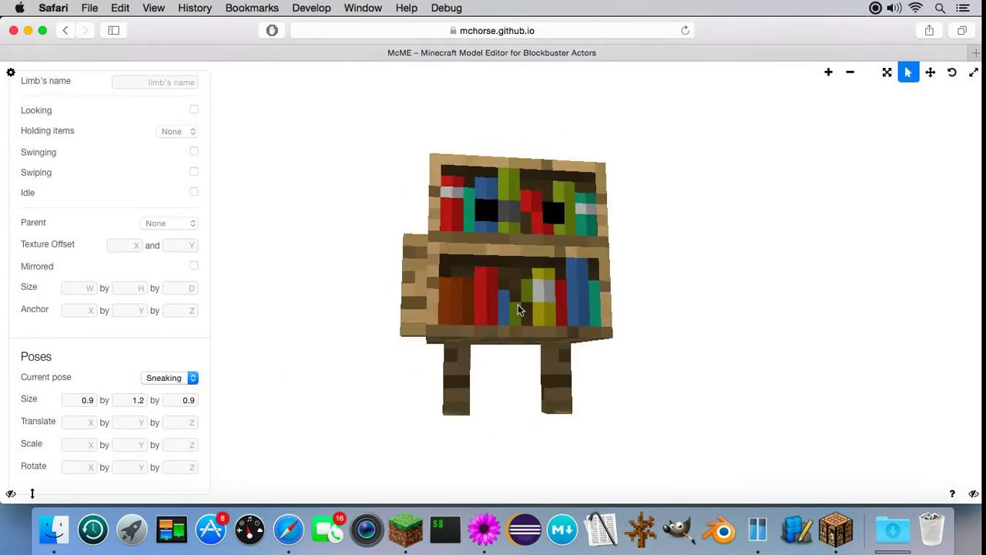
left_click(518, 305)
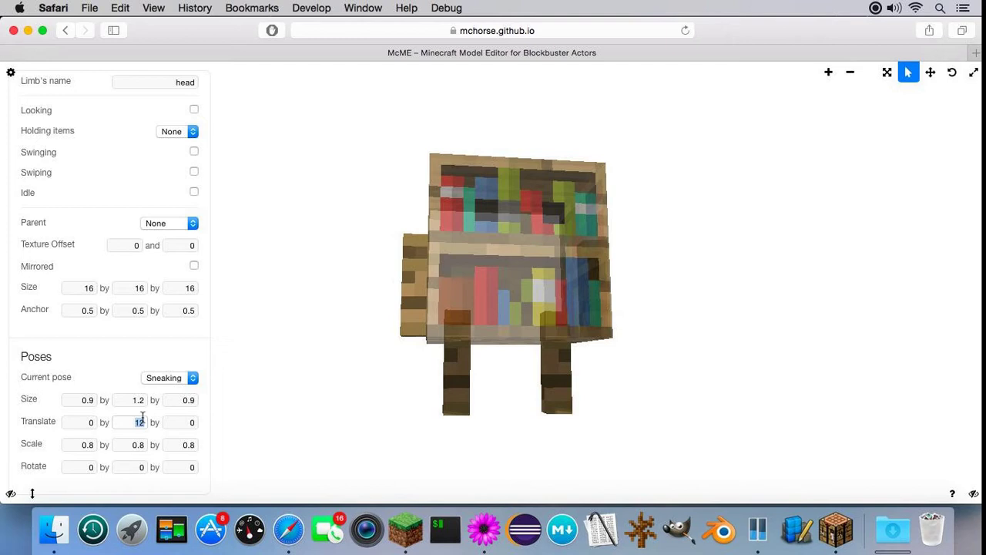
type("9")
Step: Set the vertical translation of the right_arm and left_arm limbs to 12 in the Sneaking pose
left_click(414, 253)
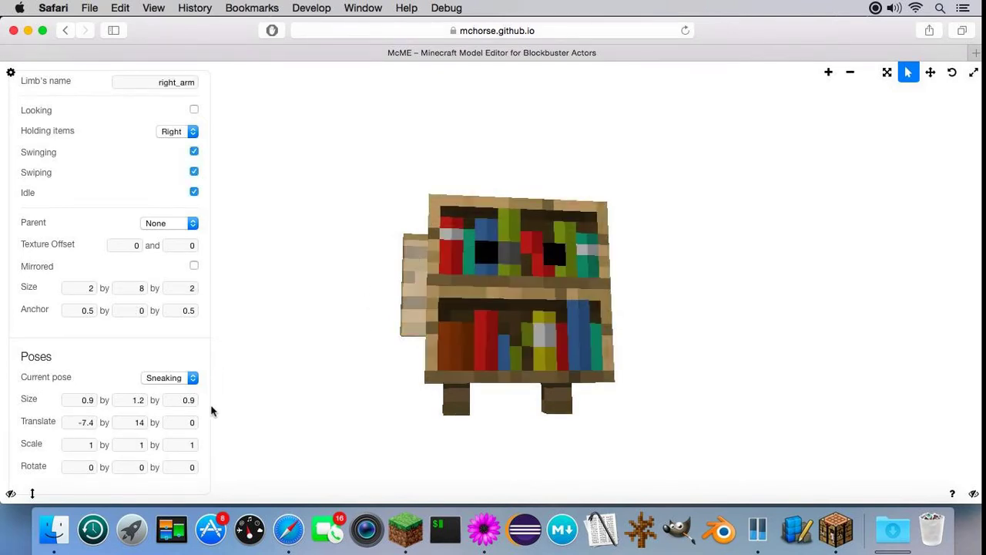
left_click(134, 419)
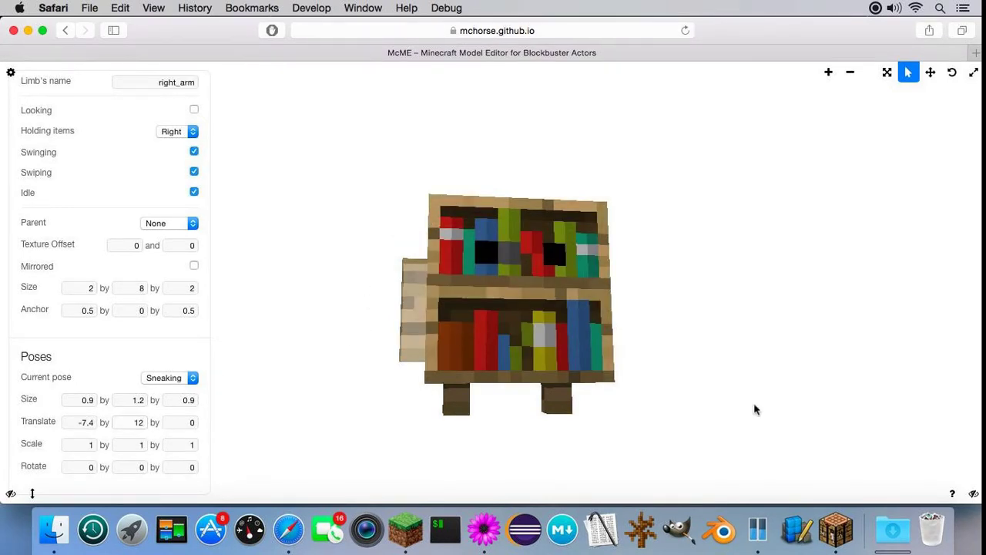
left_click(699, 382)
key("space")
left_click_drag(679, 396, 639, 395)
left_click(585, 269)
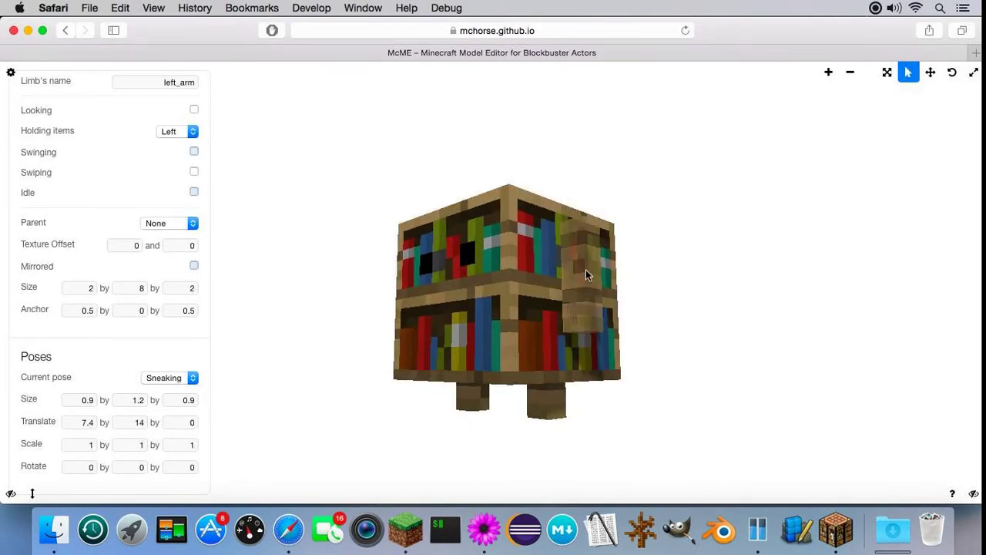
key("BackSpace")
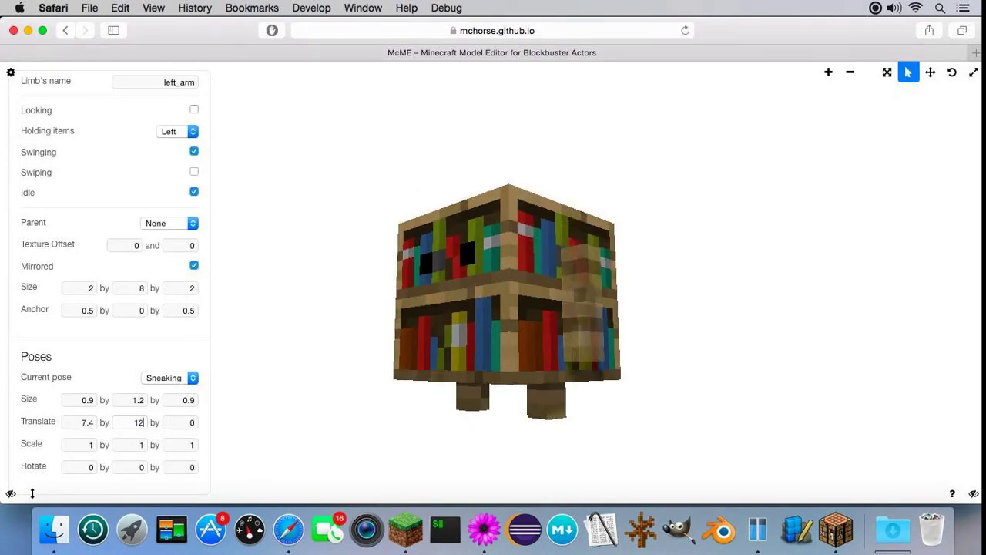
Step: Switch the model's current pose to Flying and deselect the left_arm limb
left_click(165, 375)
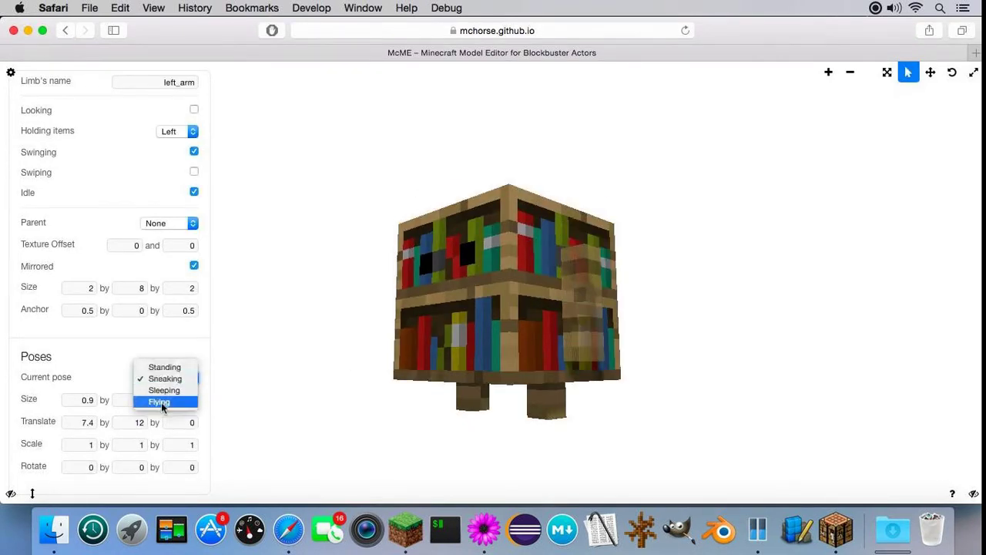
left_click(158, 402)
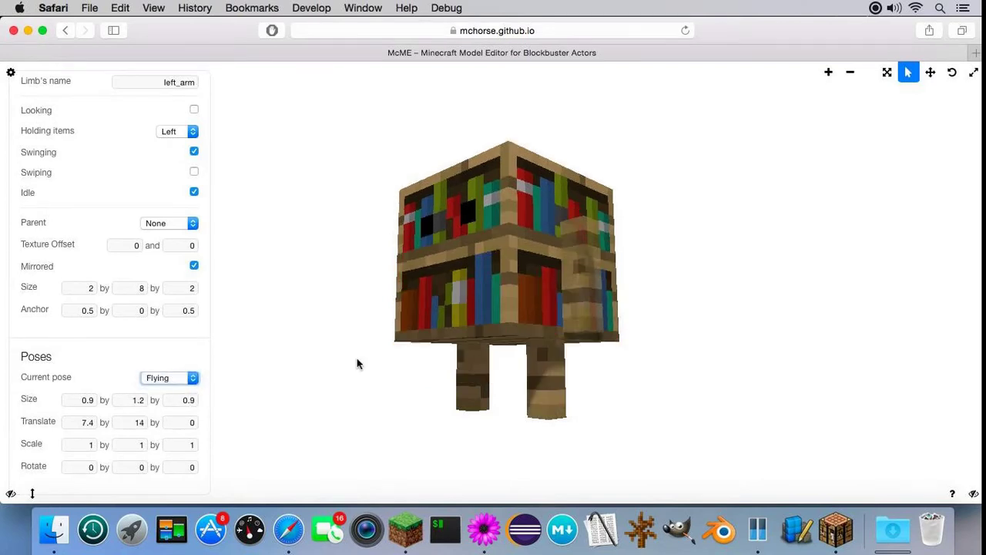
left_click(326, 331)
key("1")
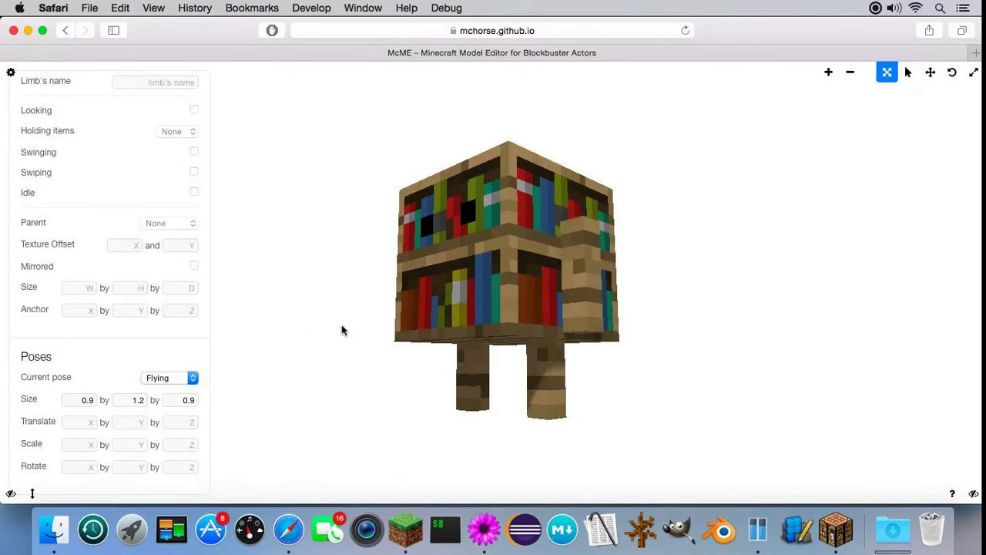
Step: Set the X rotation of the right_arm limb to 90 in the Flying pose
left_click_drag(341, 326, 410, 337)
key("s")
left_click(412, 311)
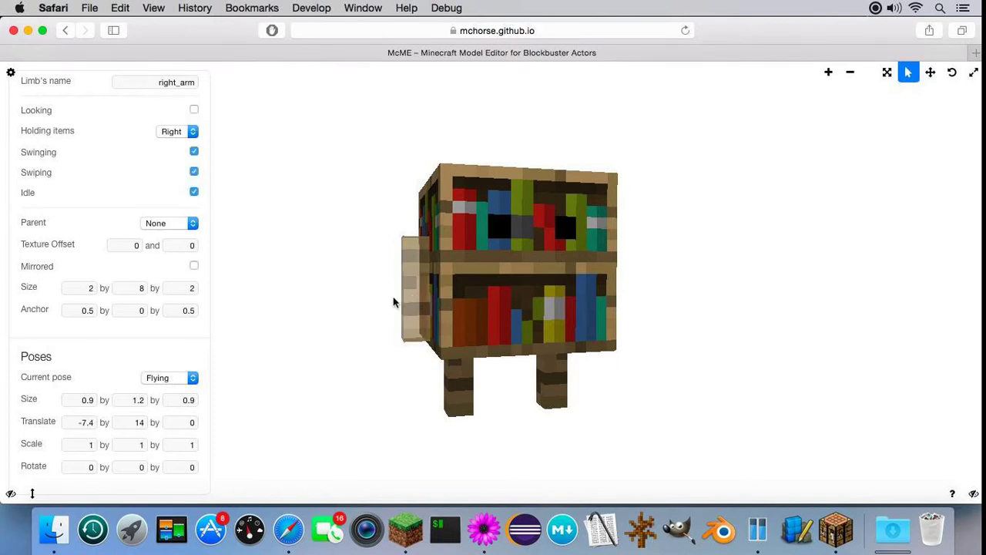
type("90")
left_click(652, 330)
key("r")
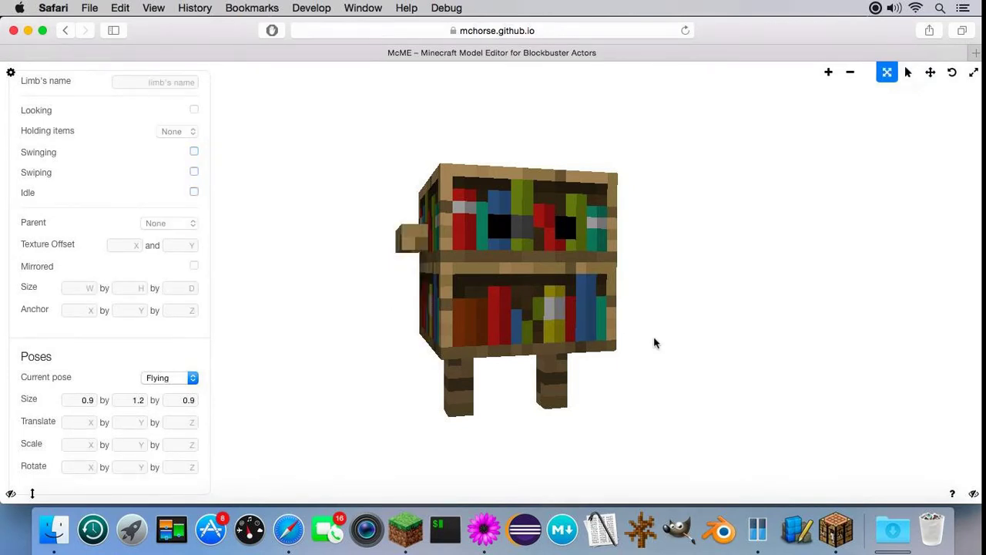
Step: Reverse the right_arm limb's X rotation to -90 in the Flying pose
left_click_drag(654, 341, 656, 385)
key("s")
left_click(397, 243)
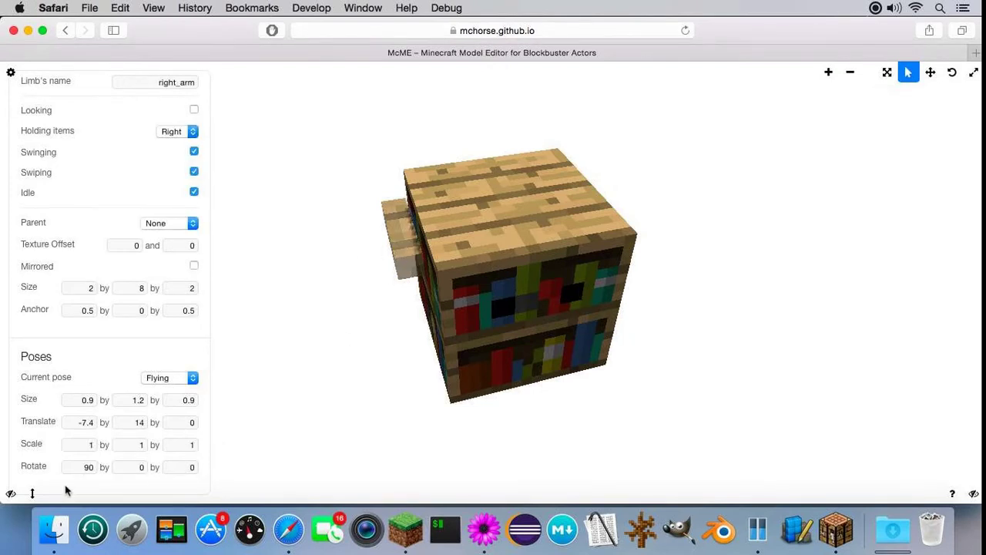
left_click(81, 467)
type("-")
left_click(683, 265)
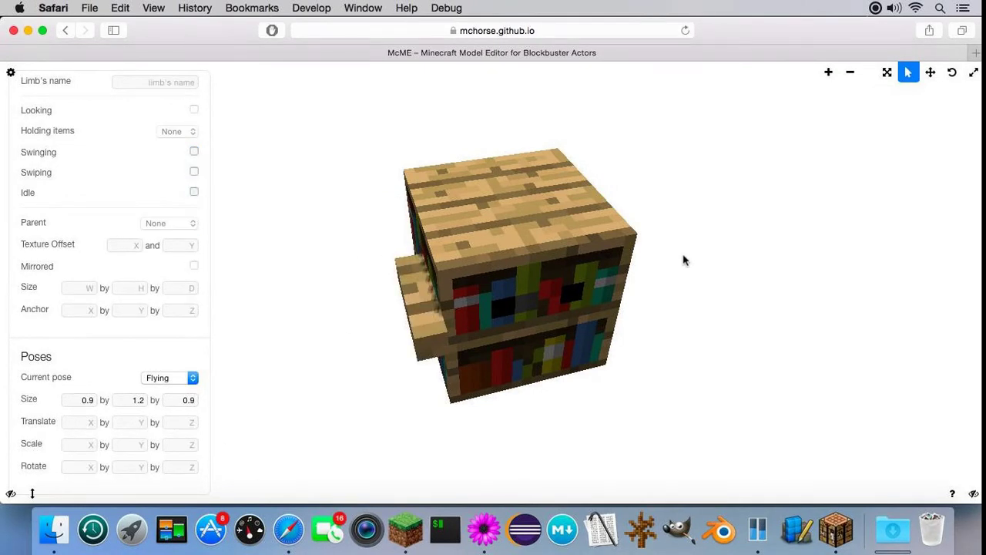
Step: Set the Z rotation of the right_arm limb to -90 in the Flying pose
key("r")
left_click_drag(683, 264, 621, 261)
key("s")
left_click(605, 297)
left_click(193, 265)
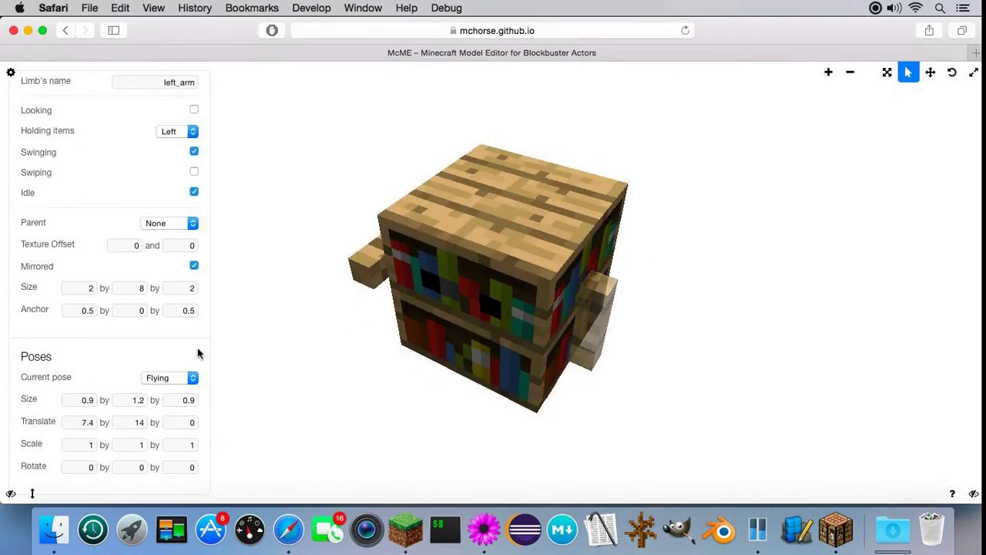
left_click(379, 248)
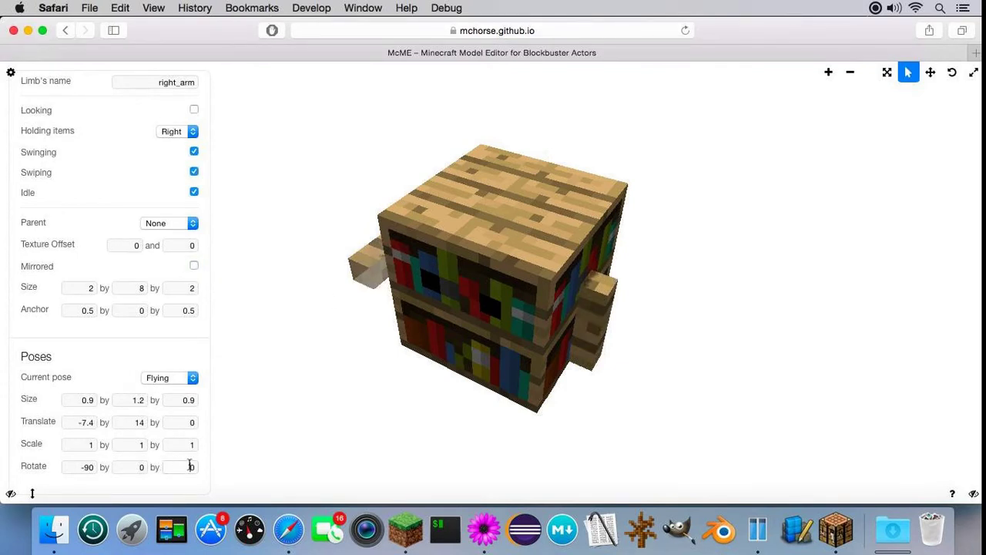
key("Return")
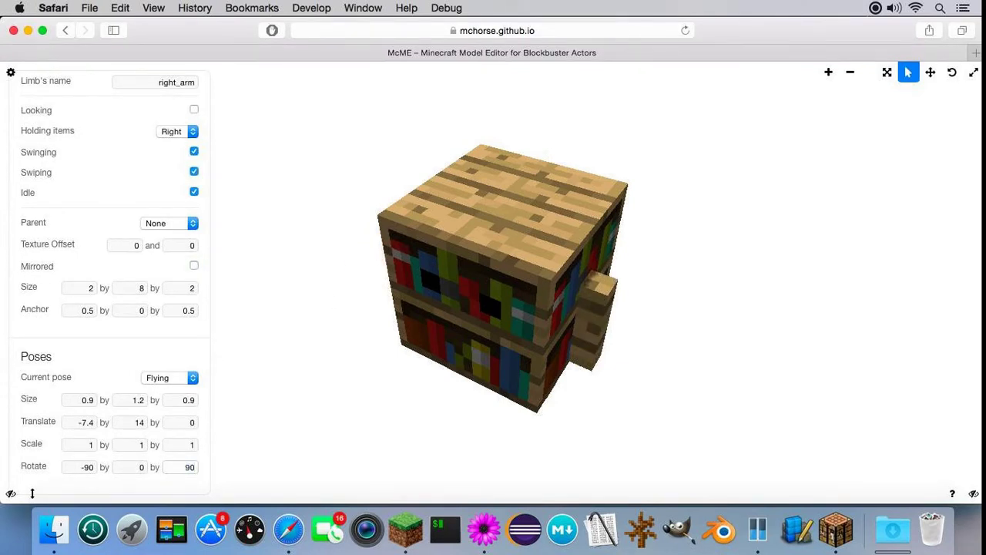
key("Return")
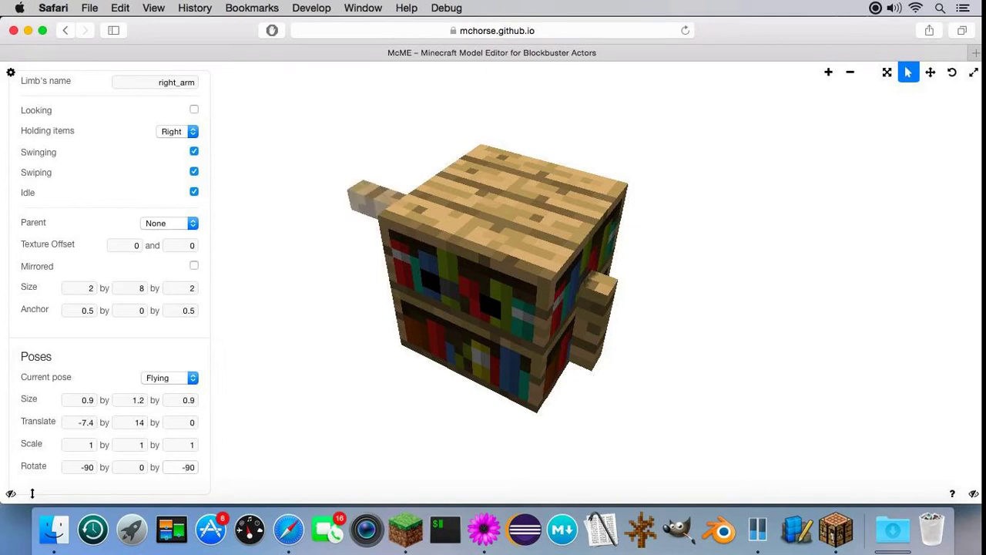
Step: Set the left_arm limb's Z rotation to 90 and the right_arm limb's X rotation to 0 in the Flying pose
left_click(613, 337)
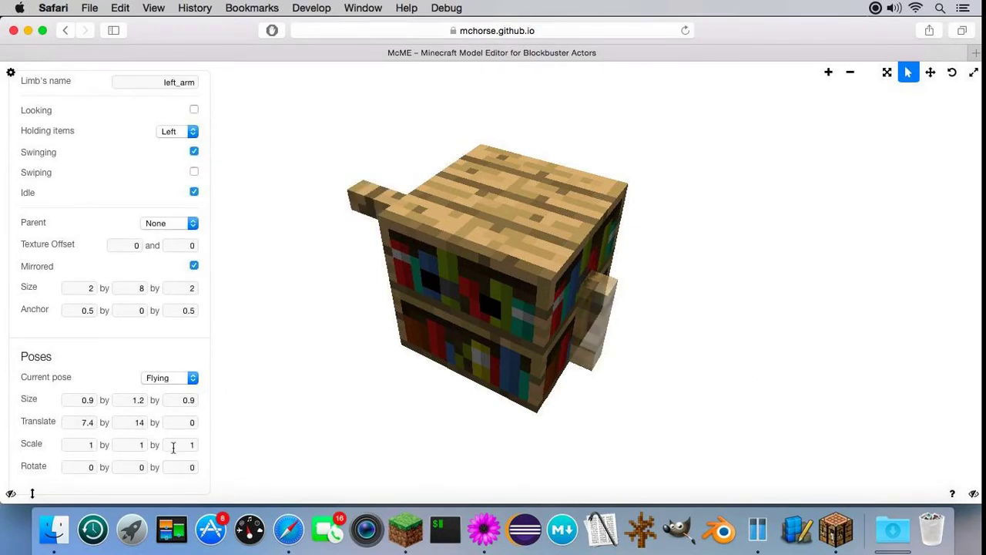
type("90")
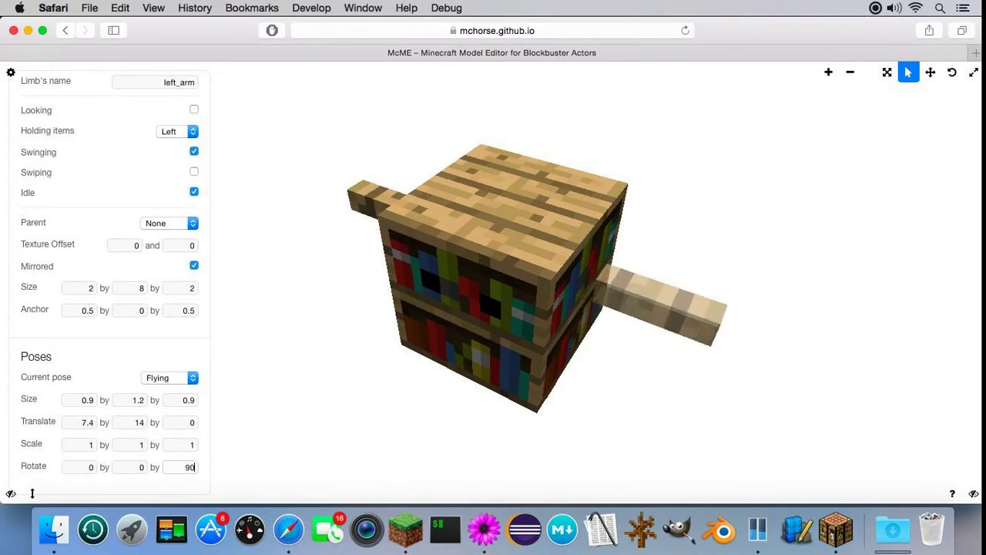
left_click(348, 200)
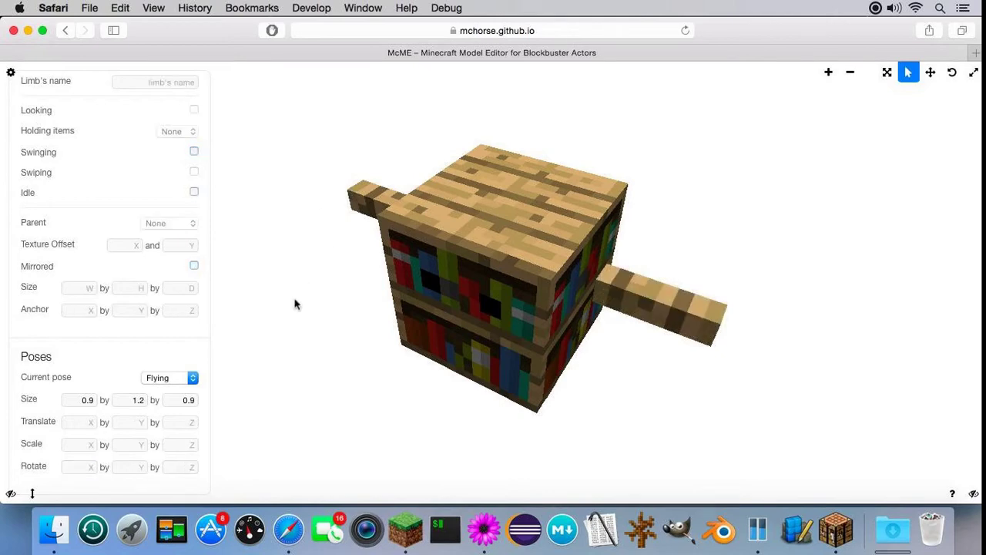
left_click(359, 201)
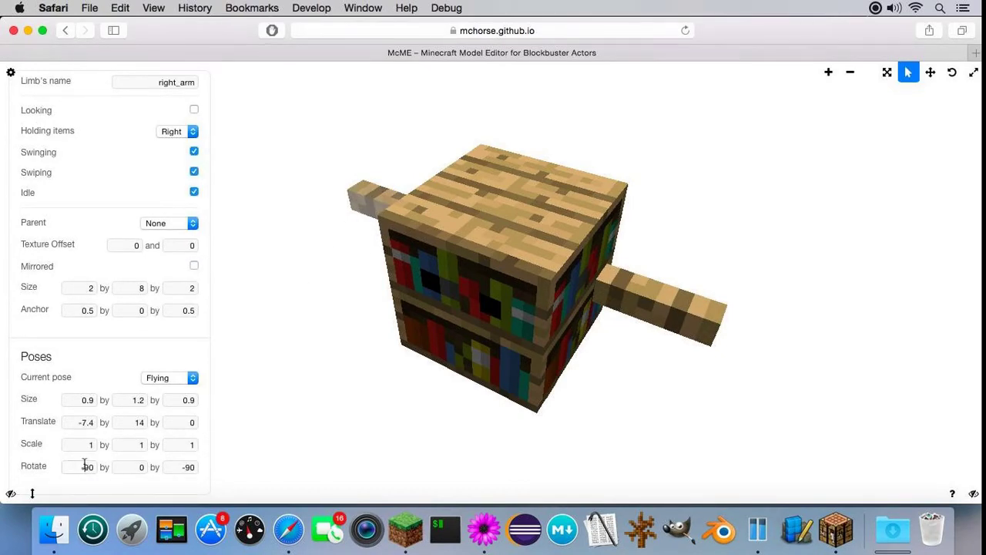
key("super+a")
type("0")
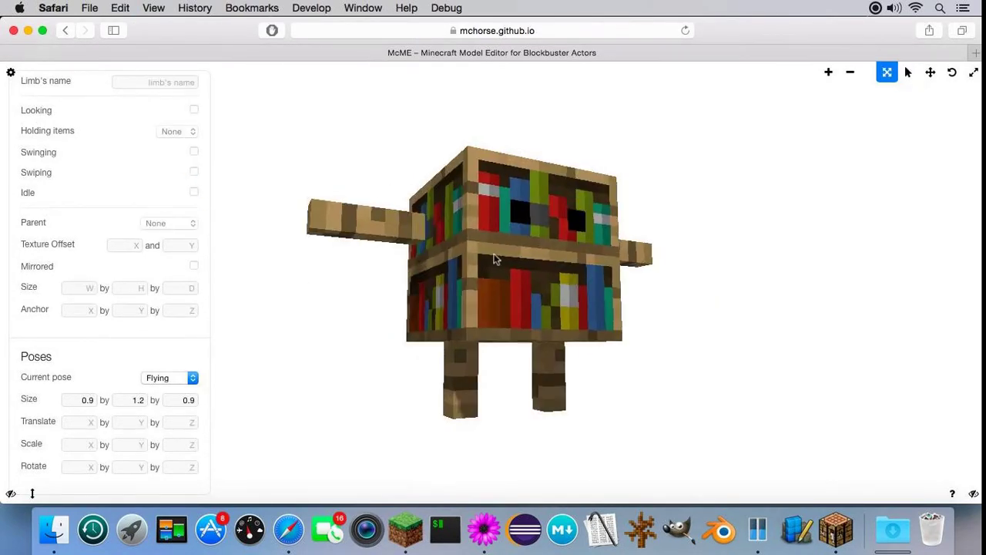
mouse_move(495, 258)
left_mouse_down()
mouse_move(422, 300)
mouse_move(453, 268)
mouse_move(493, 261)
left_mouse_up()
Step: Export the model and save it as model.json in the blocklings folder, replacing the existing file, and close the exported page
scroll(123, 213, "up", 5)
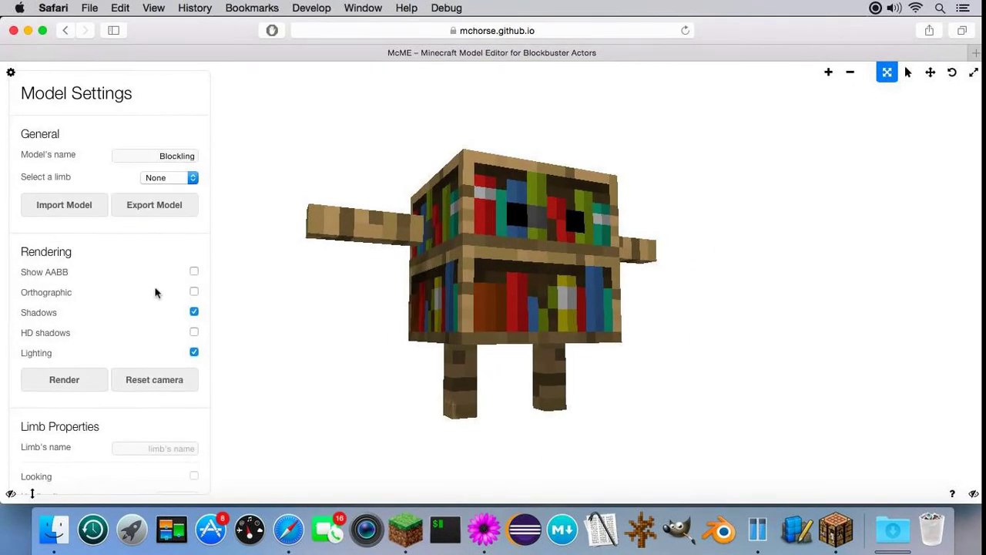
left_click(163, 214)
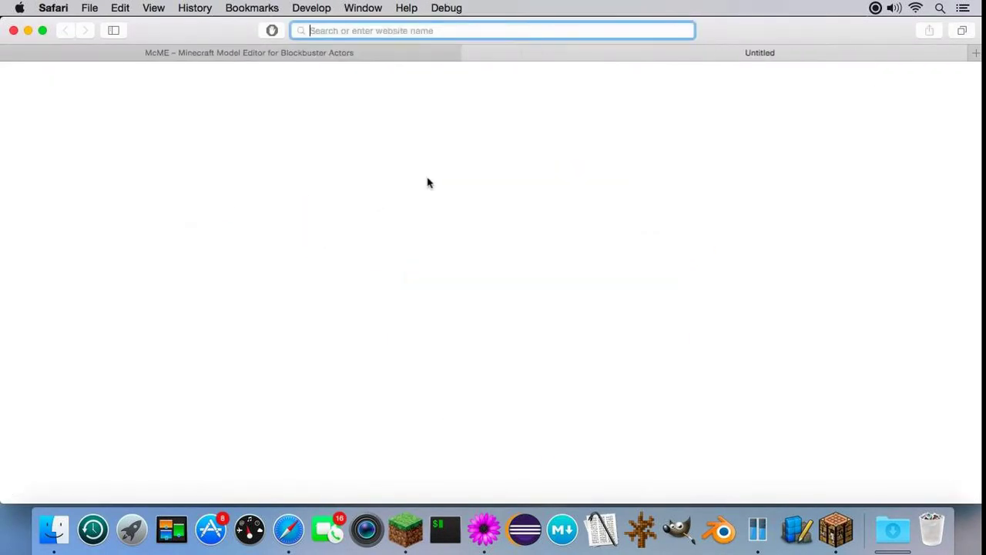
key("super+s")
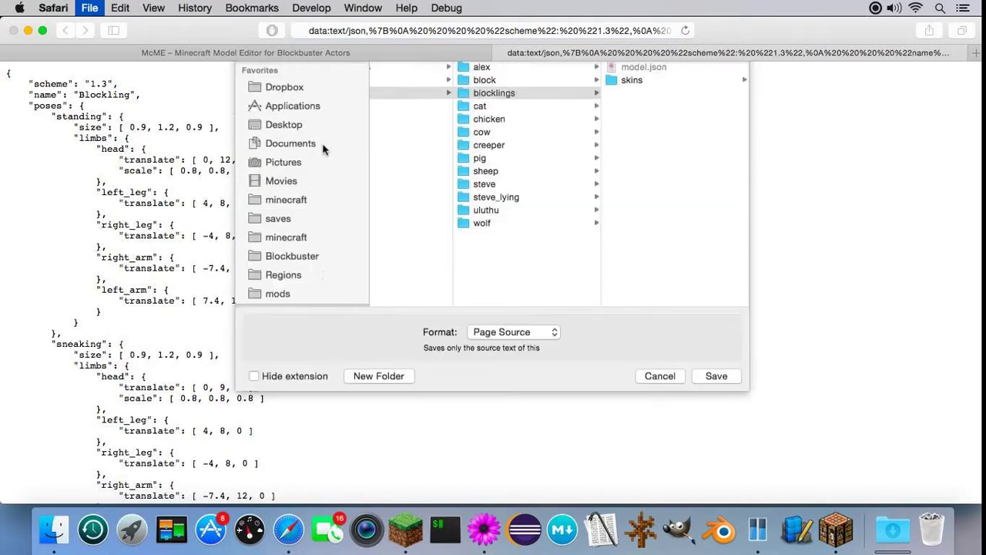
type("model.json")
left_click(713, 478)
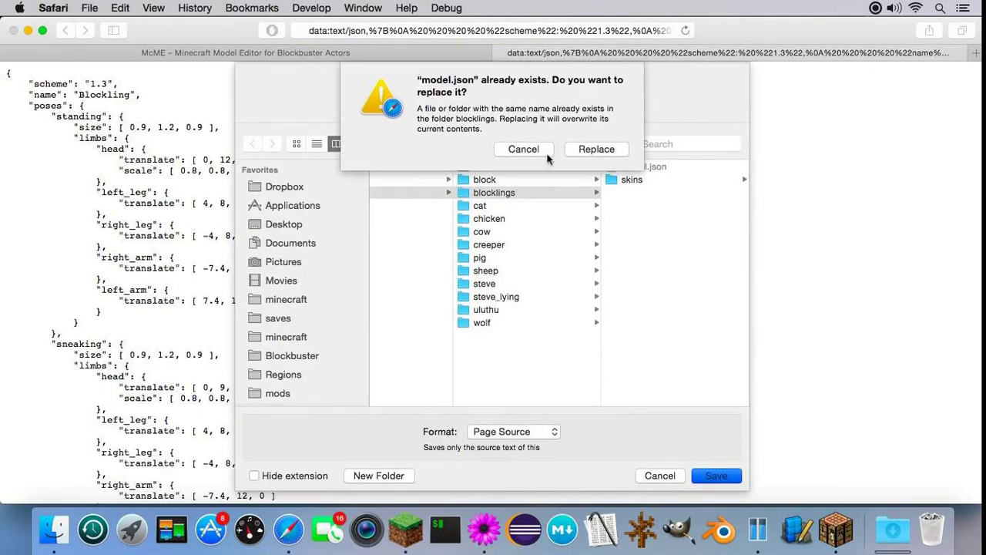
left_click(593, 147)
key("super+w")
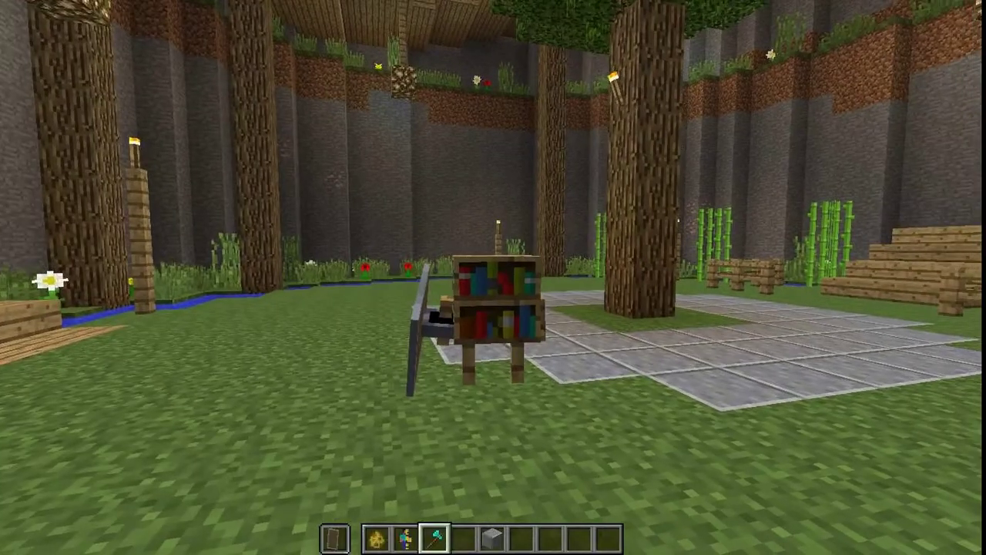
Step: In Minecraft, export the Zombie entity model with the command /export-model Zombie
key("w")
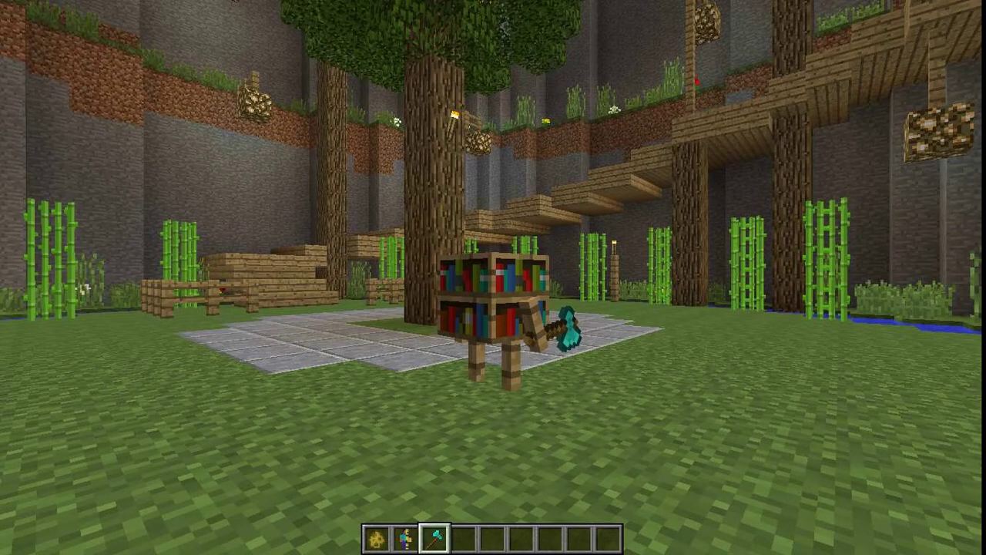
key("slash")
type("export-model")
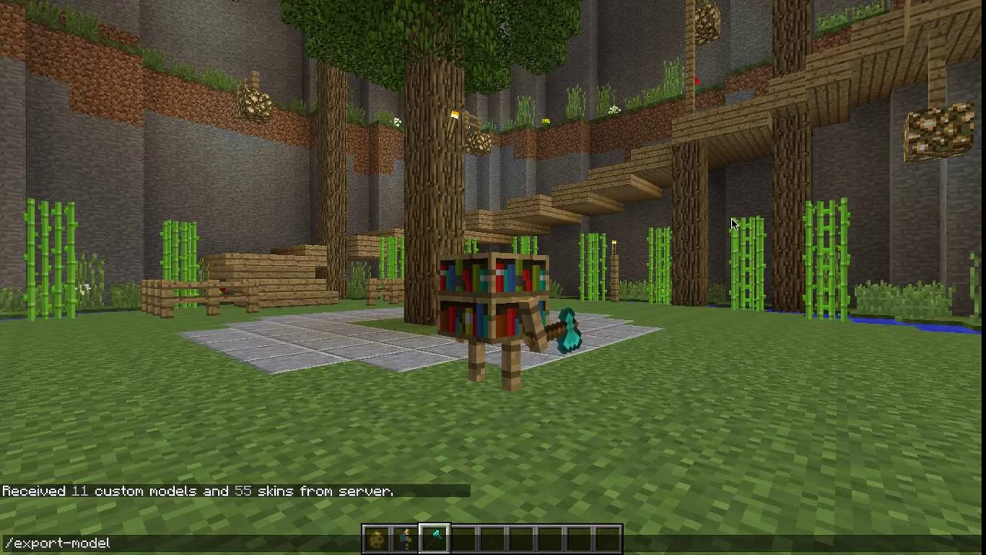
type("Zombie")
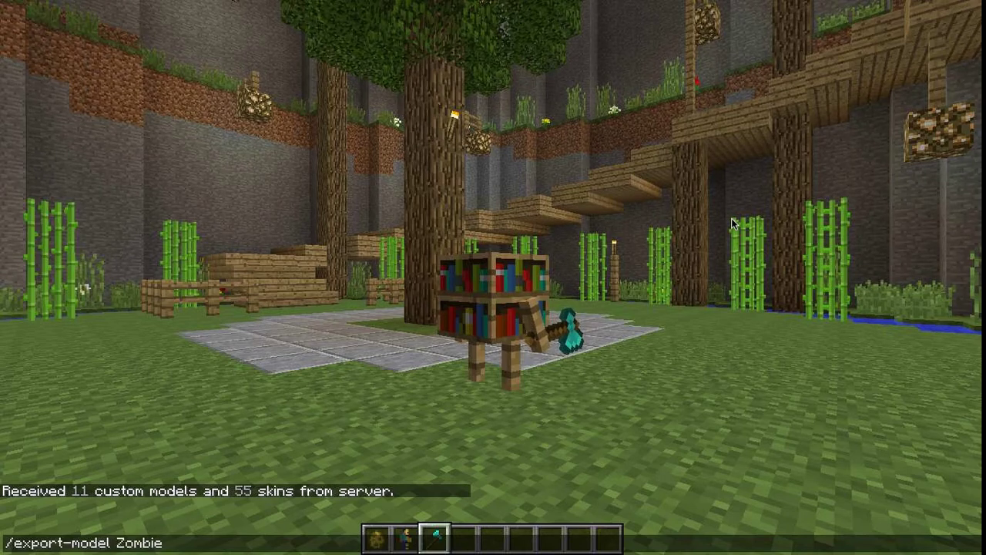
key("Return")
Step: Export the Skeleton entity model with the command /export-model Skeleton
key("t")
key("Up")
key("BackSpace")
key("BackSpace")
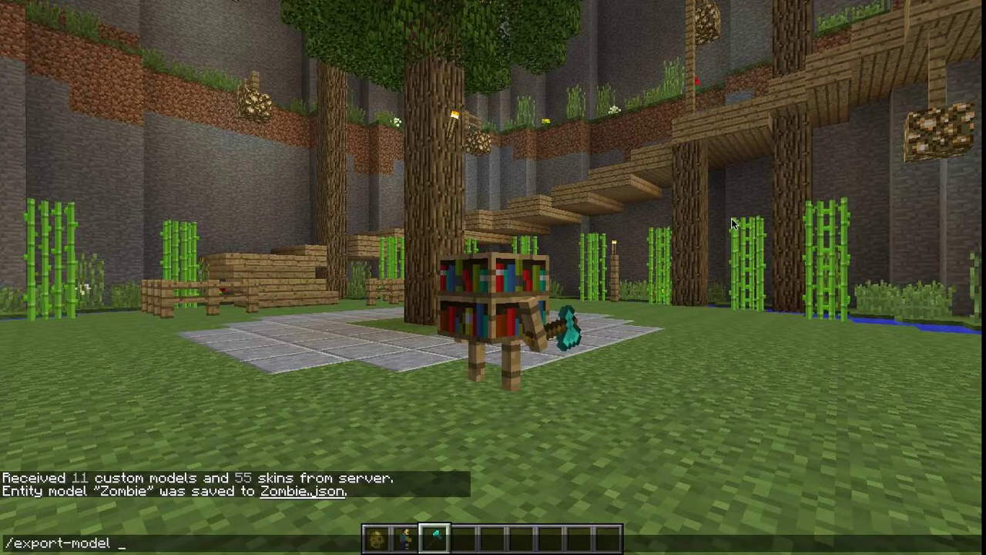
type("Skeleton")
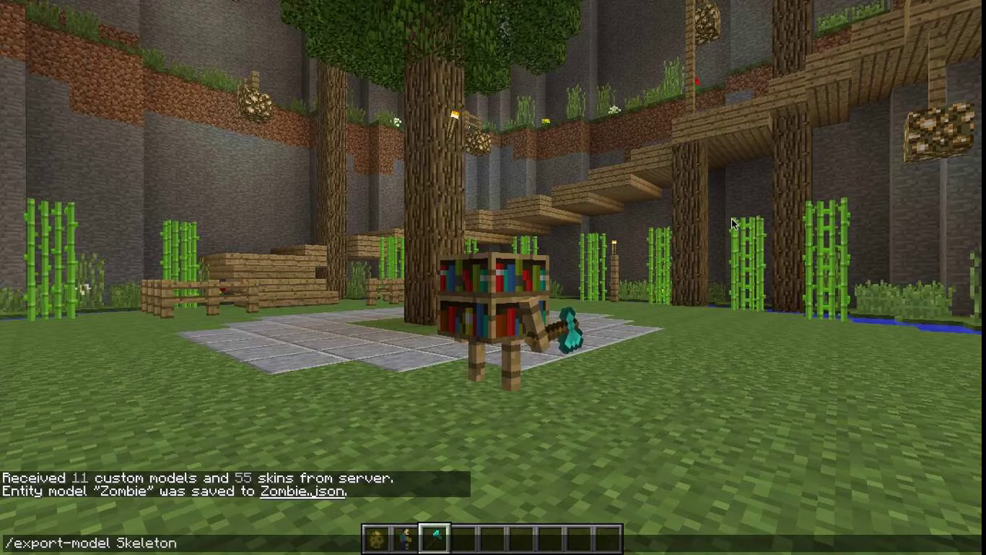
key("Return")
Step: Export the Enderman entity model with the command /export-model Enderman
key("t")
key("Up")
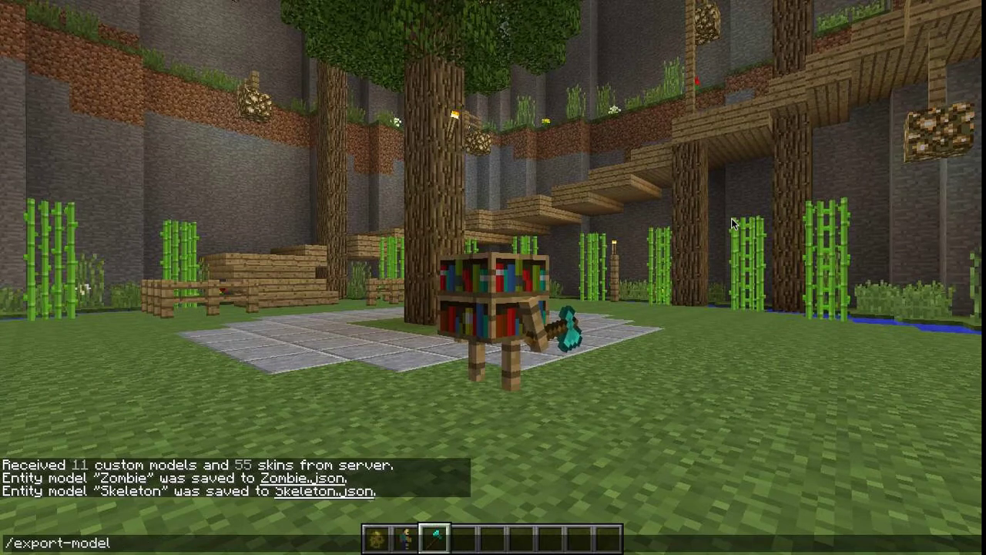
type("Enderman")
key("Return")
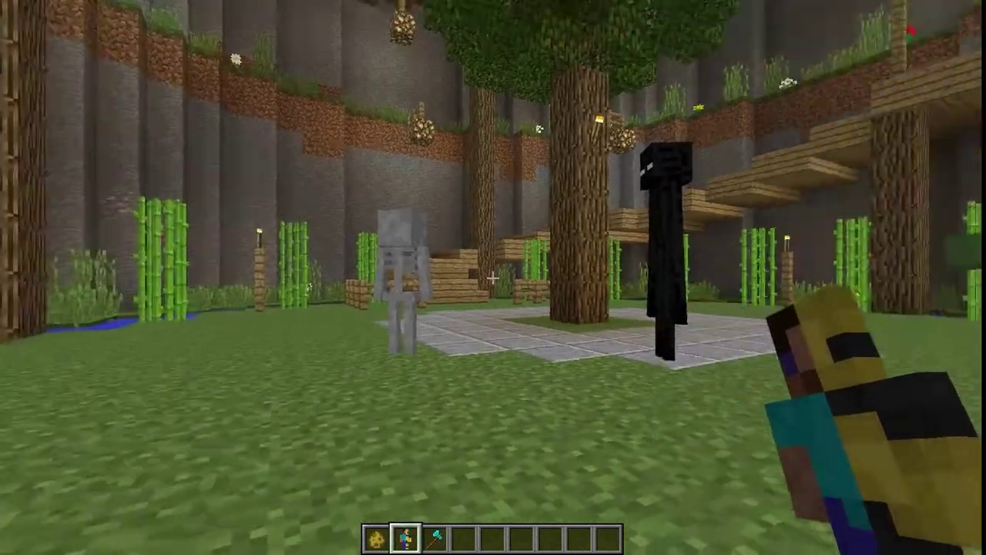
Step: Approach the skeleton actor and examine its custom model and skin in the actor configuration
key("w")
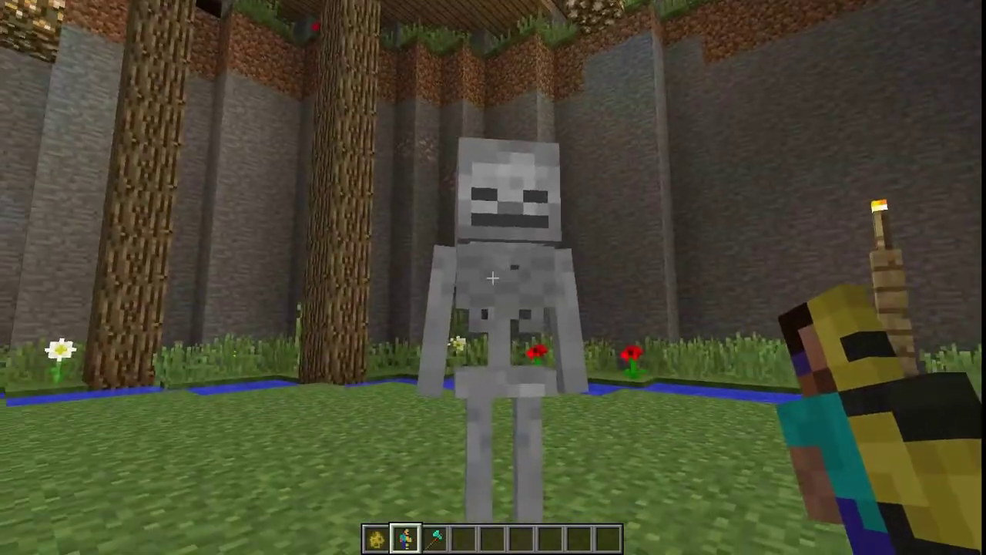
right_click(492, 277)
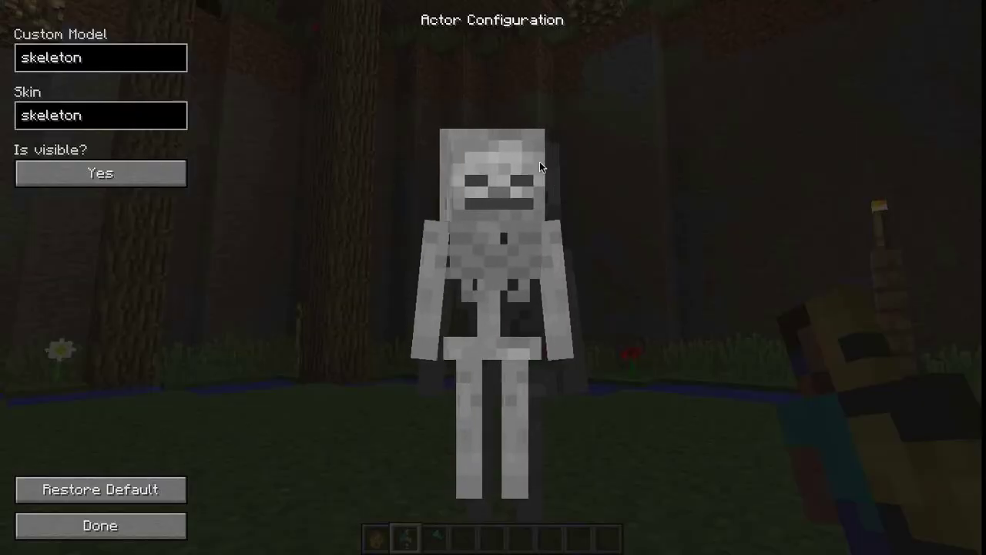
key("Escape")
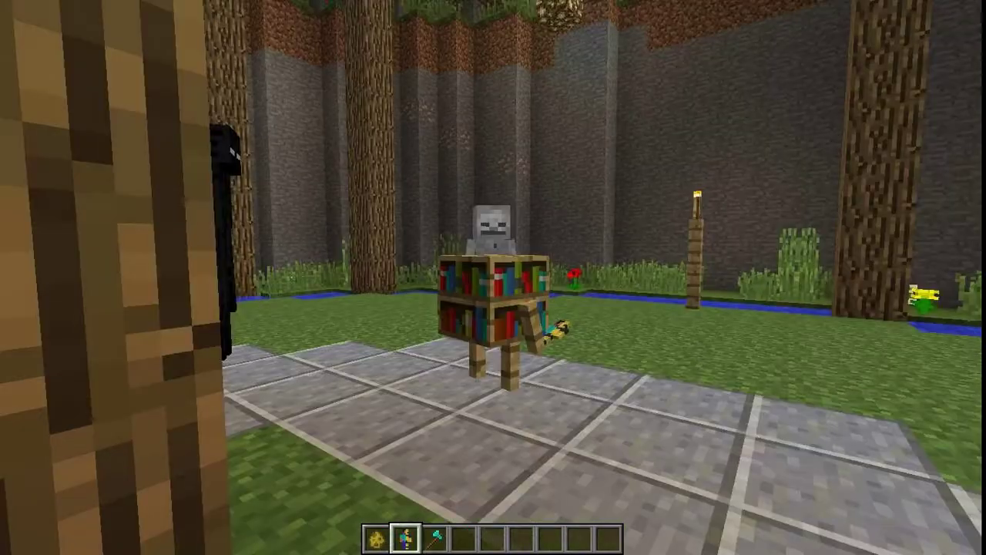
Step: Morph the player into the skeleton model by command and walk around the arena with it
key("slash")
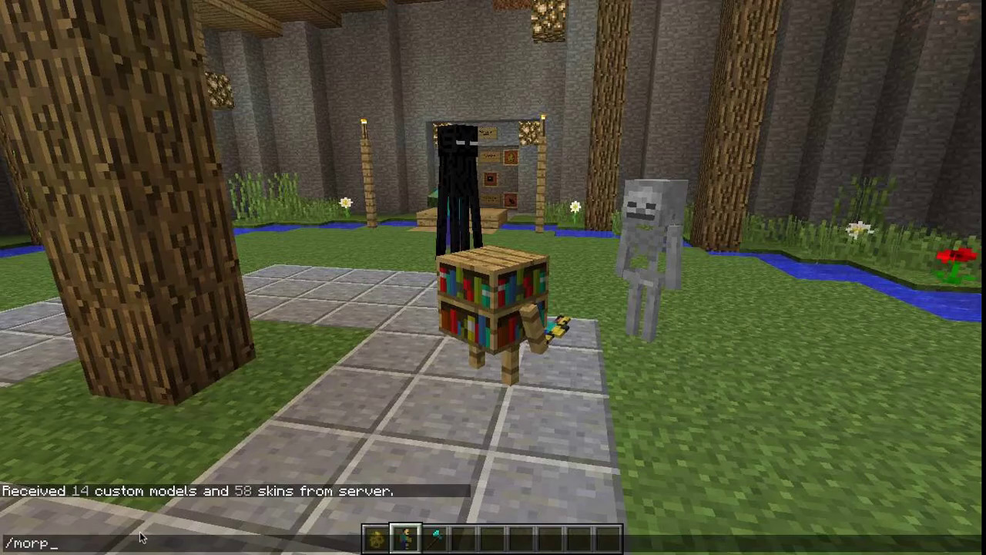
key("Return")
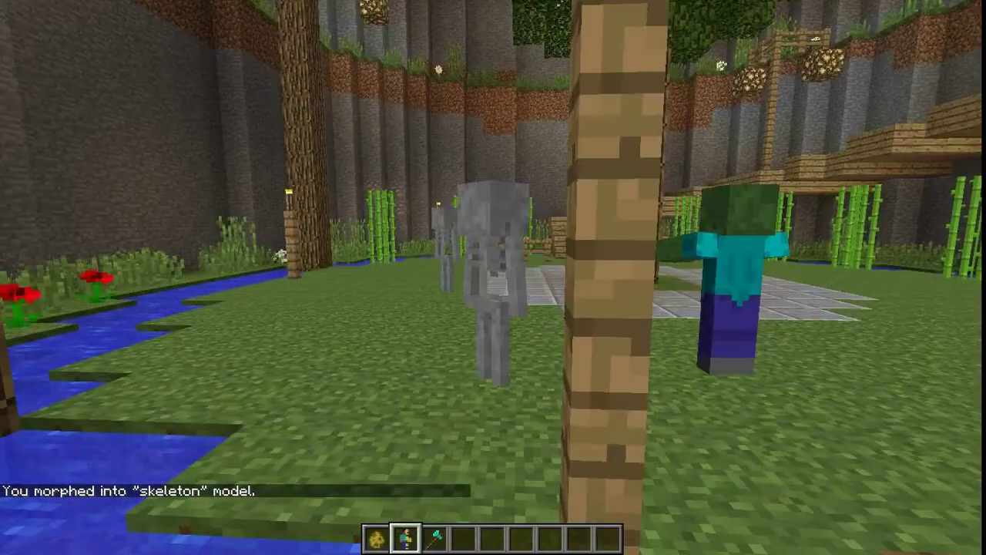
key("w")
key("a")
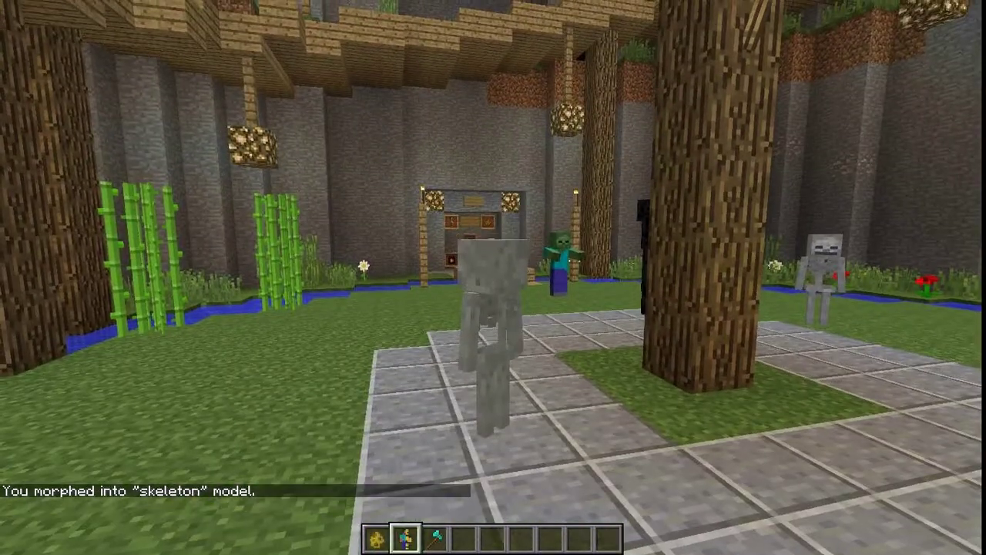
Step: Equip the skeleton morph with an elytra from the creative inventory and check how it is worn
key("e")
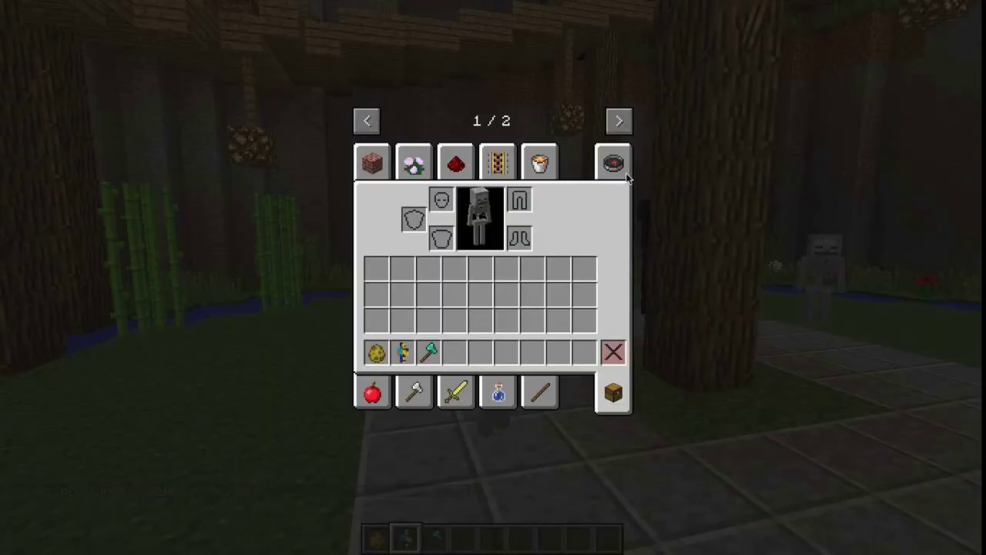
left_click(612, 164)
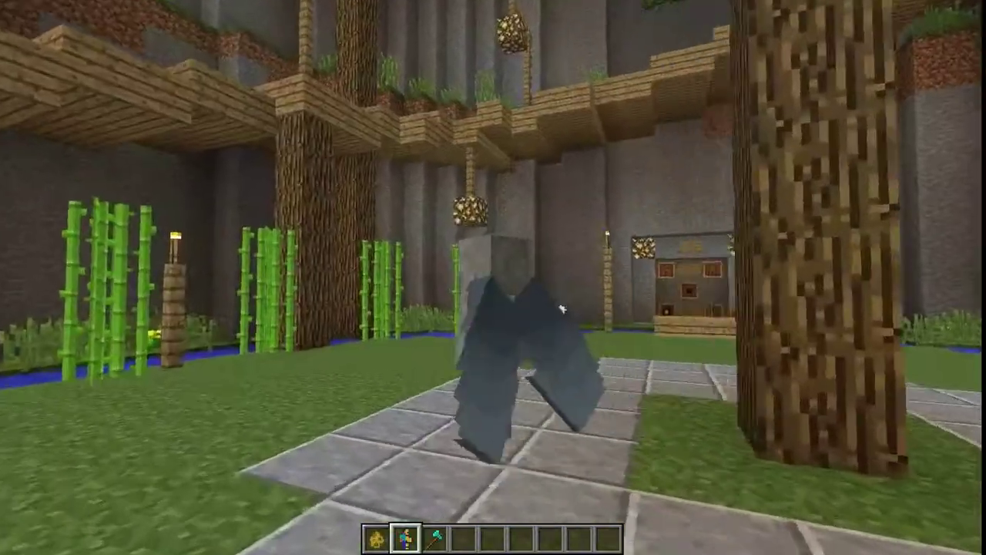
key("e")
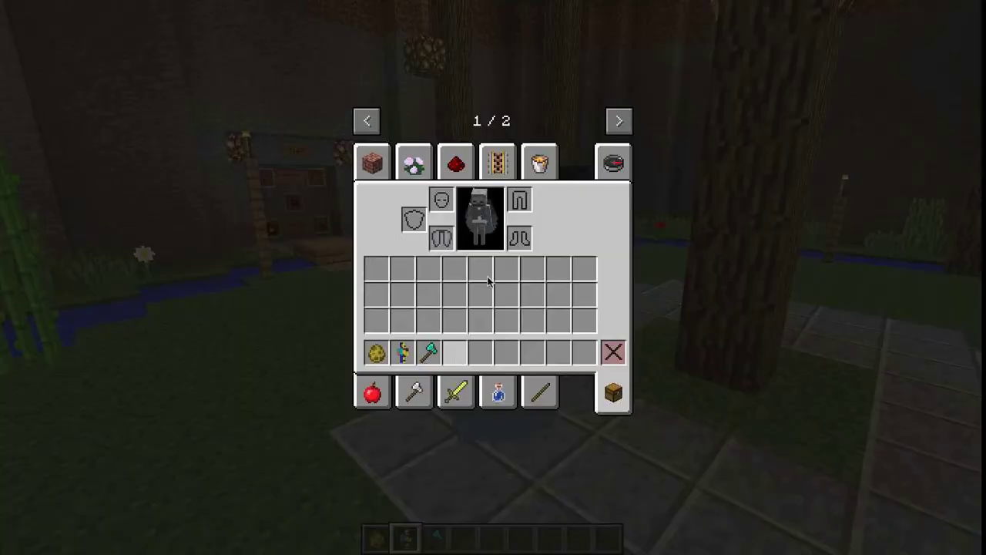
key("e")
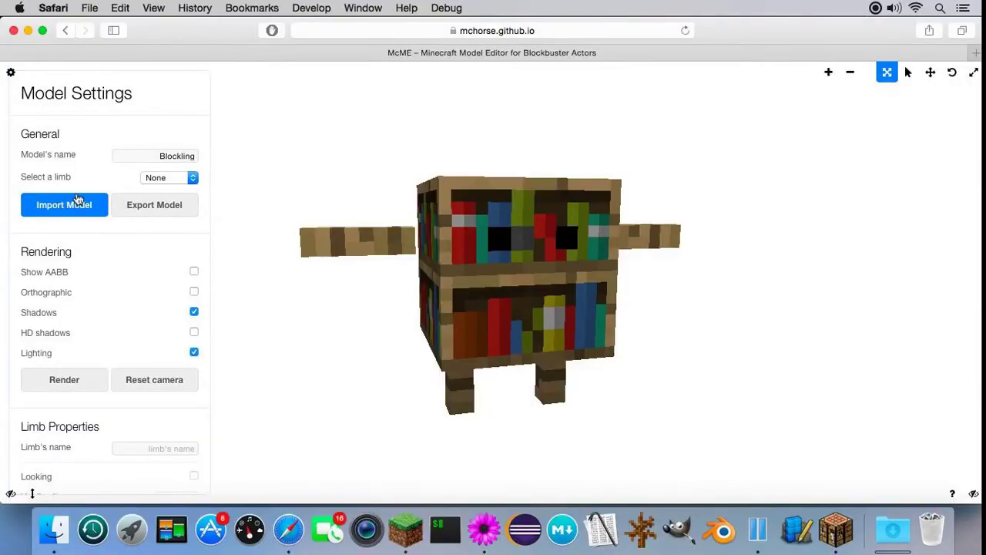
Step: Switch to McME in Safari and import model.json from the zombie folder inside models
left_click(78, 202)
left_click(515, 127)
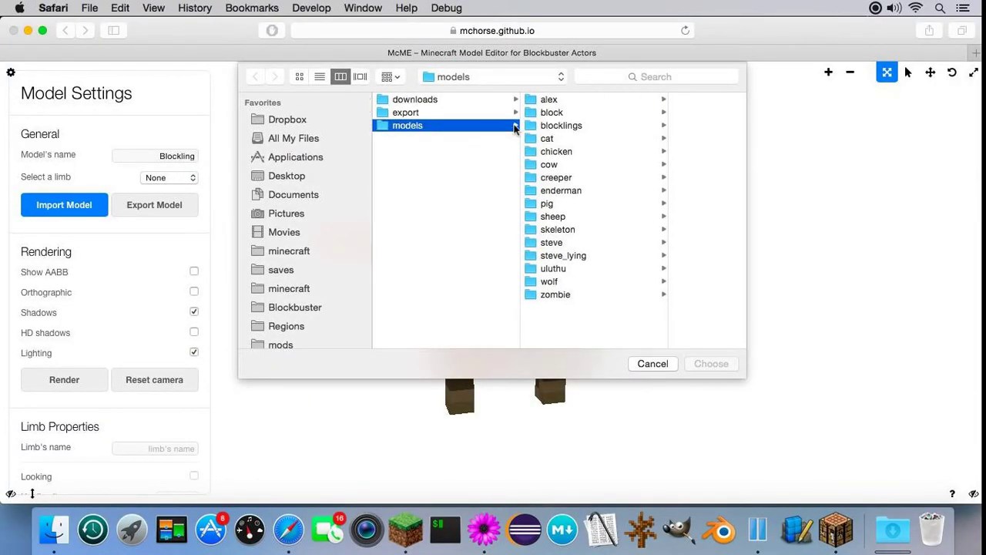
key("Right")
key("Down")
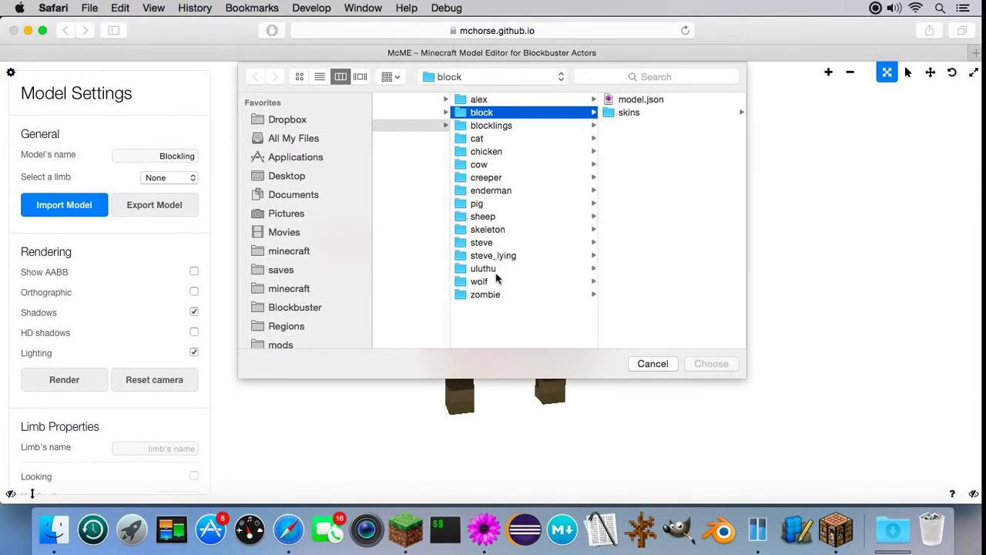
left_click(513, 295)
key("Right")
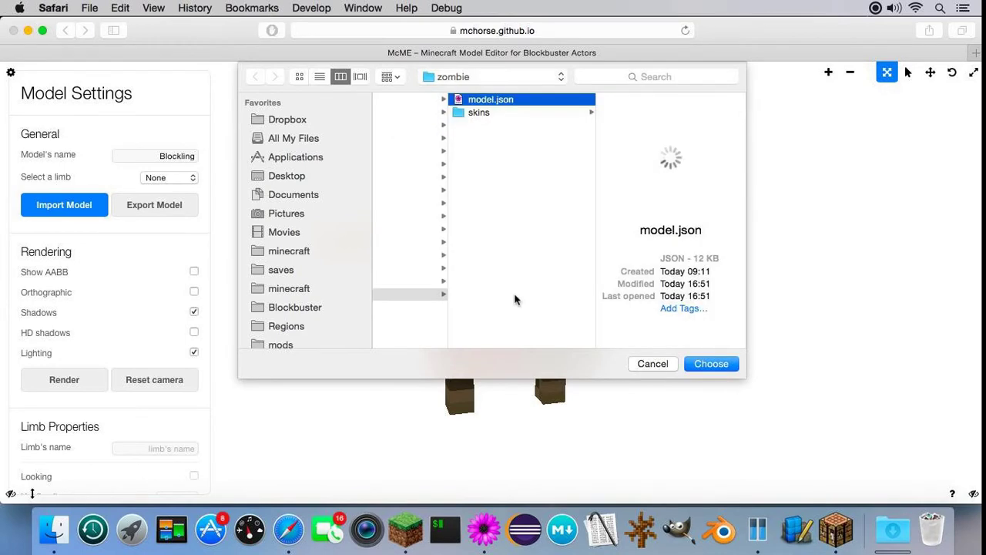
key("Return")
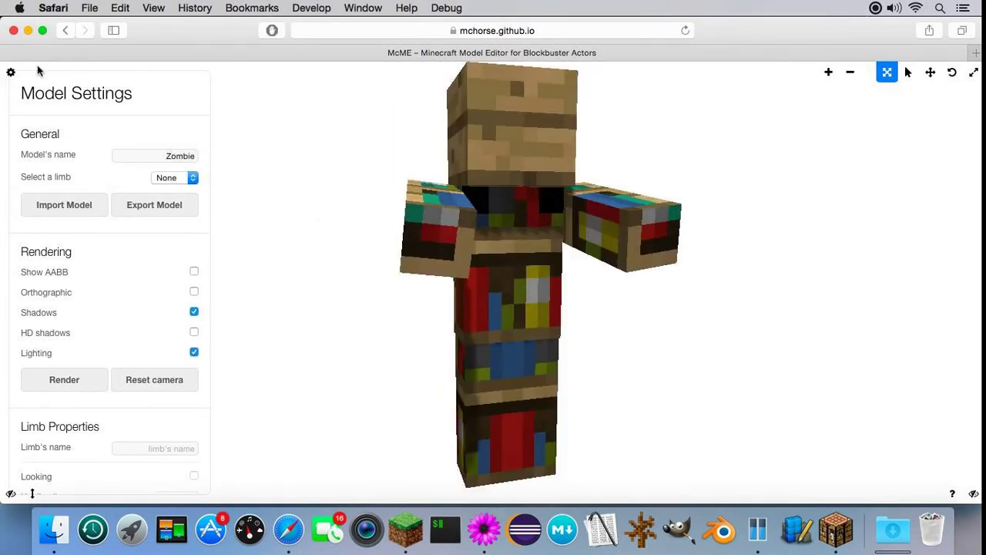
Step: Import the zombie.png skin from the zombie model's skins folder as the model's texture
left_click(11, 72)
mouse_move(639, 231)
left_mouse_down()
mouse_move(501, 246)
mouse_move(640, 215)
left_mouse_up()
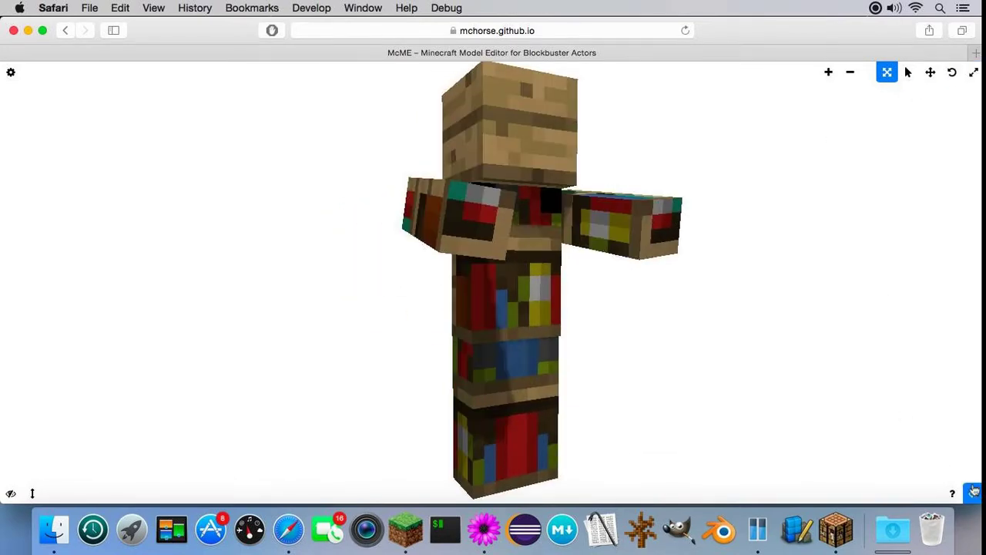
left_click(974, 491)
left_click(974, 72)
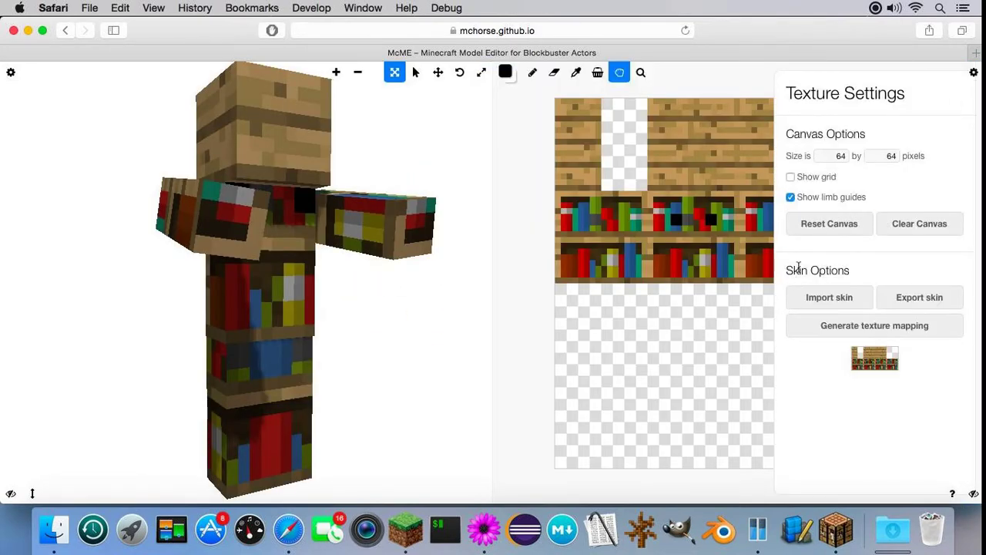
left_click(825, 297)
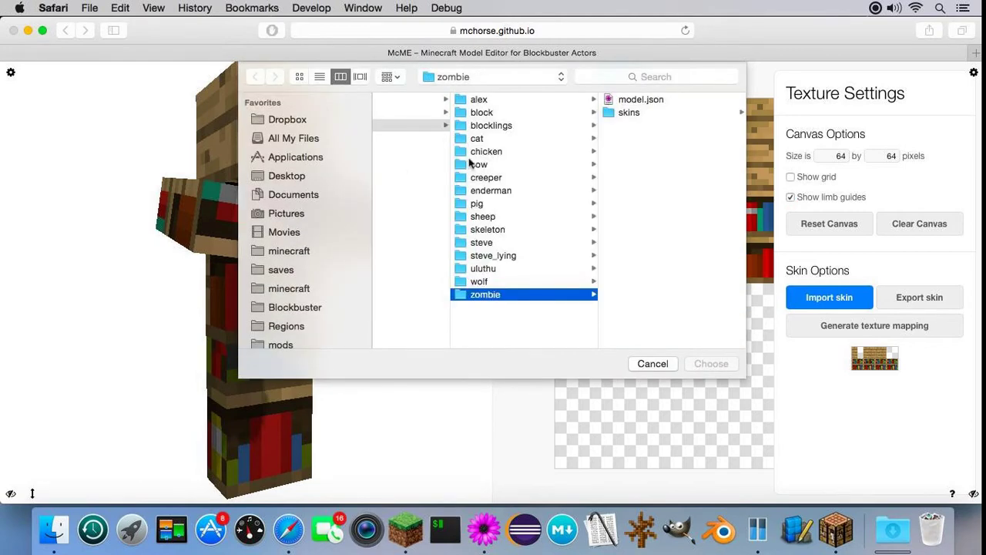
key("Right")
key("Down")
key("Right")
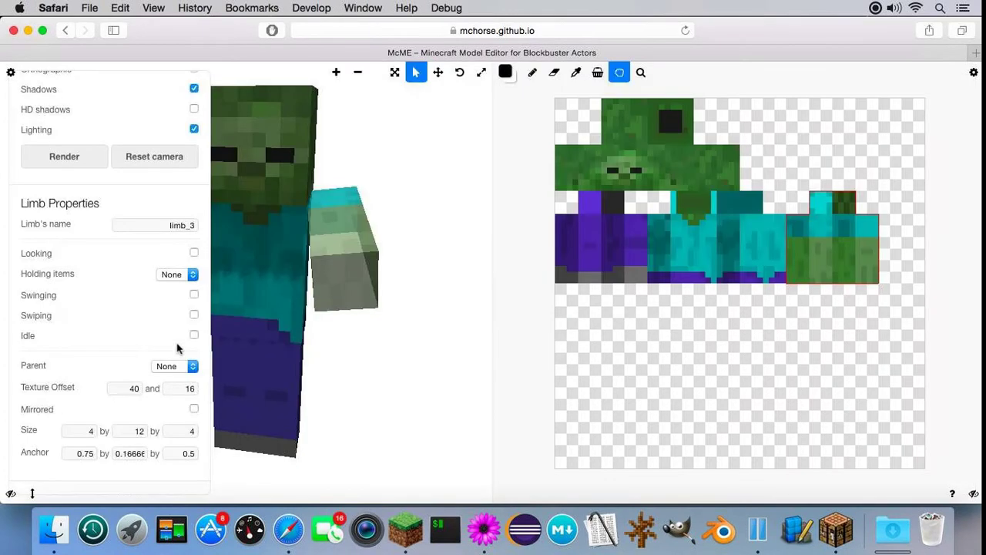
Step: Enable Idle on both of the zombie's arms, limb_3 and limb_4
scroll(176, 323, "up", 1)
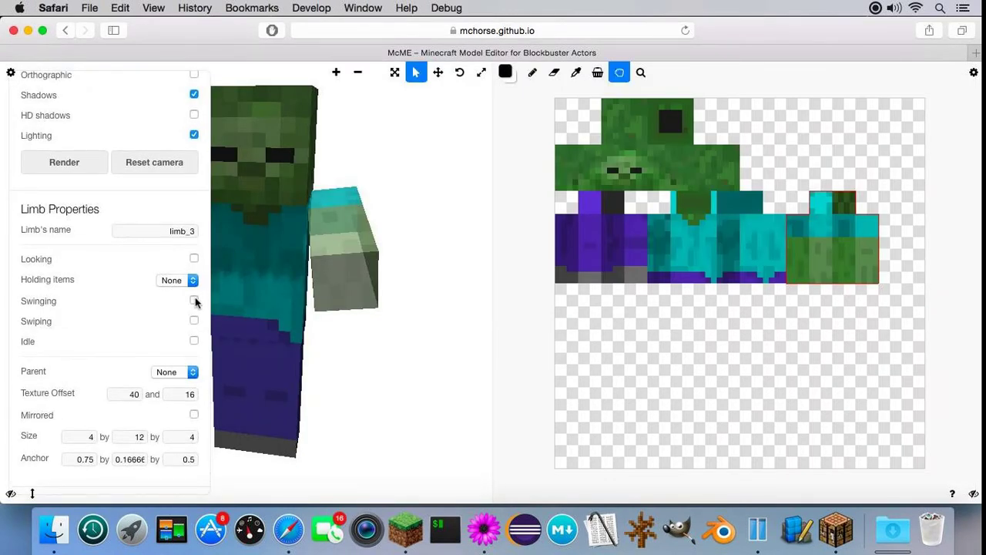
left_click(194, 340)
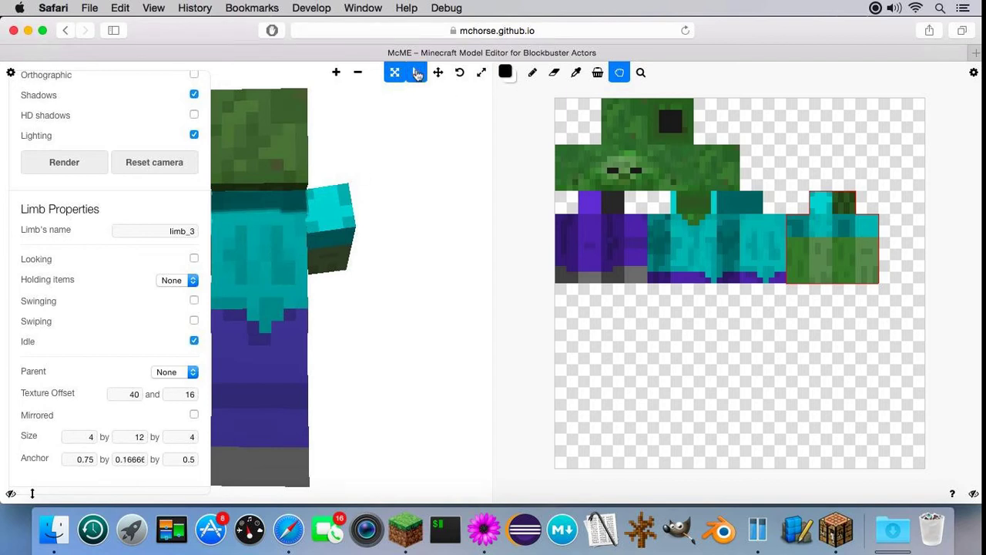
left_click(411, 72)
left_click(318, 208)
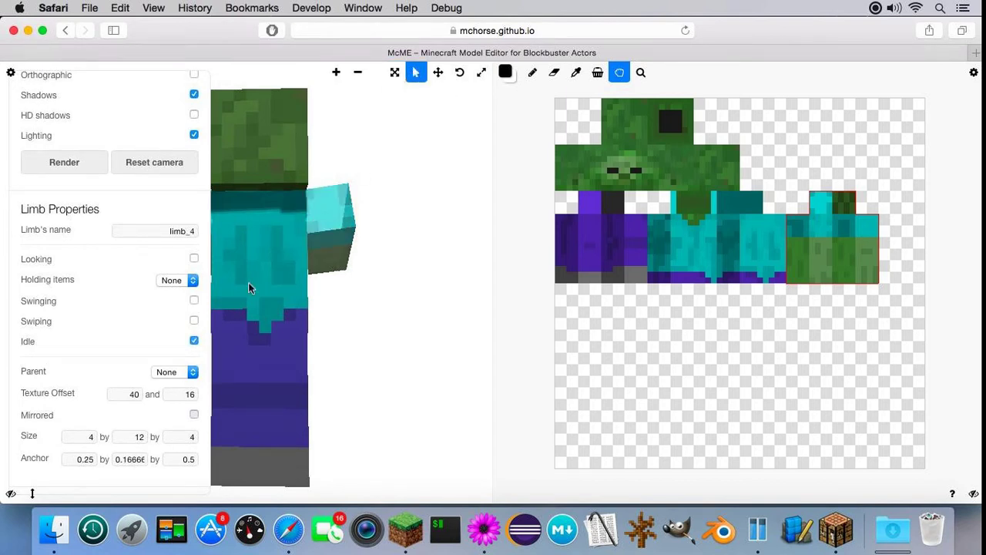
left_click(192, 341)
Step: Enable Swinging on the zombie's legs, including limb_6
left_click(193, 301)
left_click(293, 444)
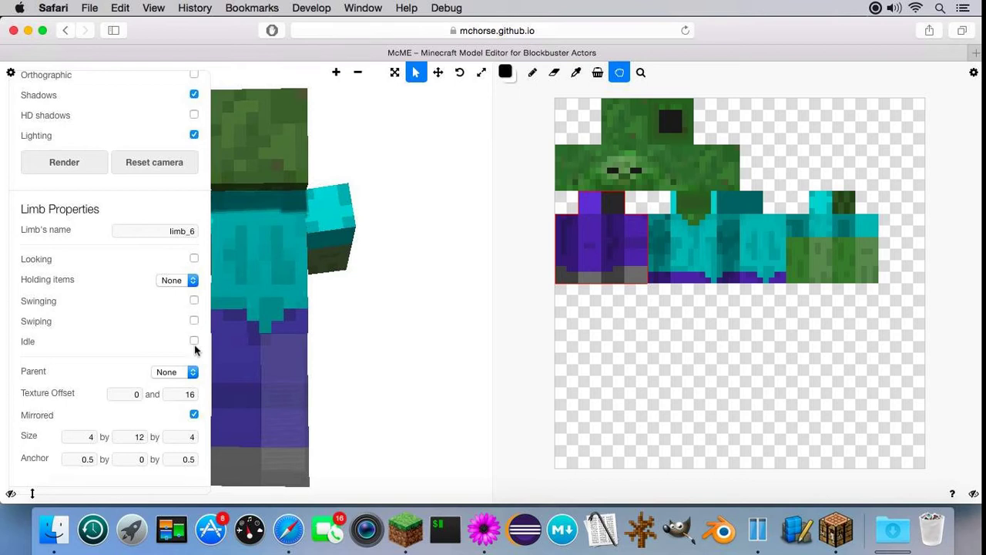
left_click(194, 302)
Step: Turn off Swinging and enable Swiping on arm limb_4, and set its Holding items option to Right
left_click(331, 242)
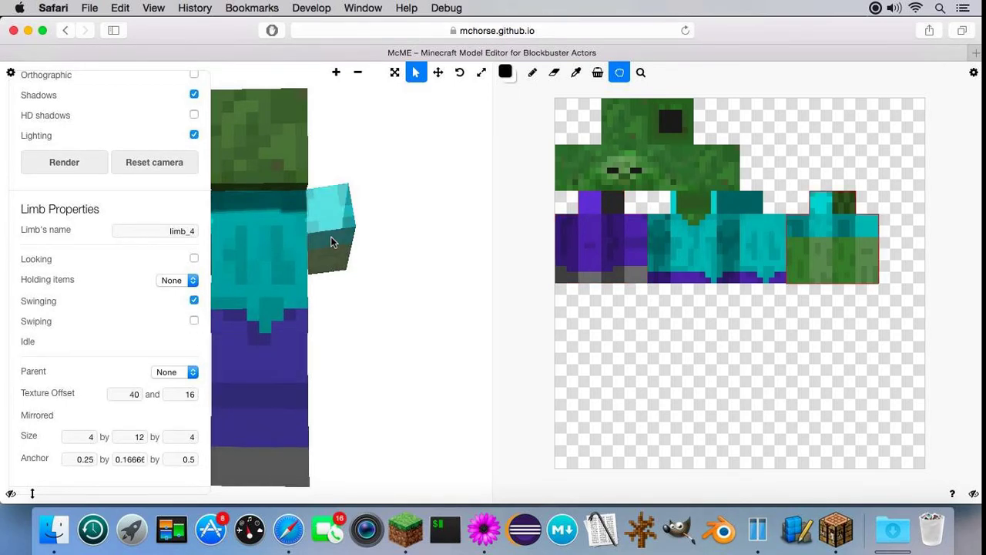
left_click(195, 302)
left_click(193, 321)
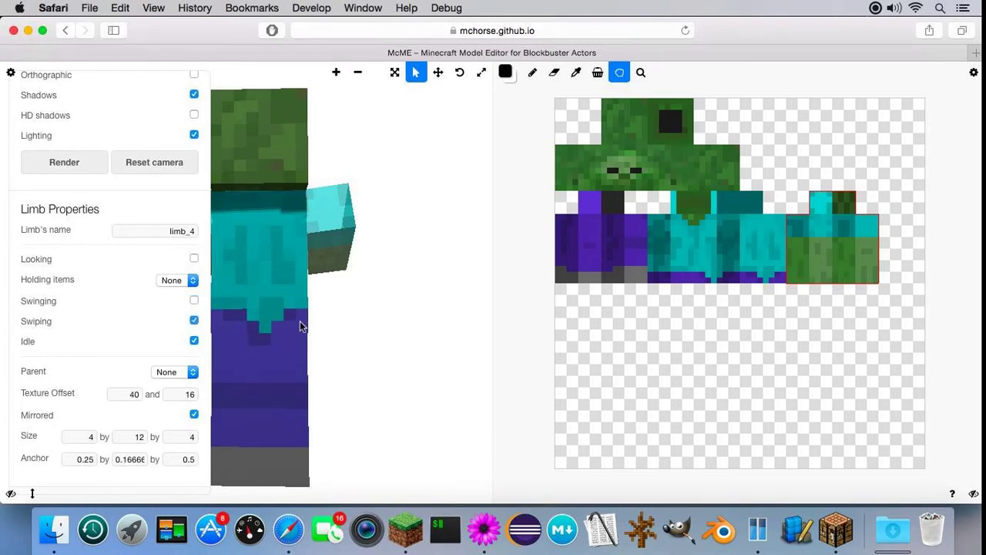
left_click(191, 279)
left_click(171, 305)
Step: Set Holding items to Left on the zombie's other arm, limb_3
left_click(388, 80)
left_click(291, 223)
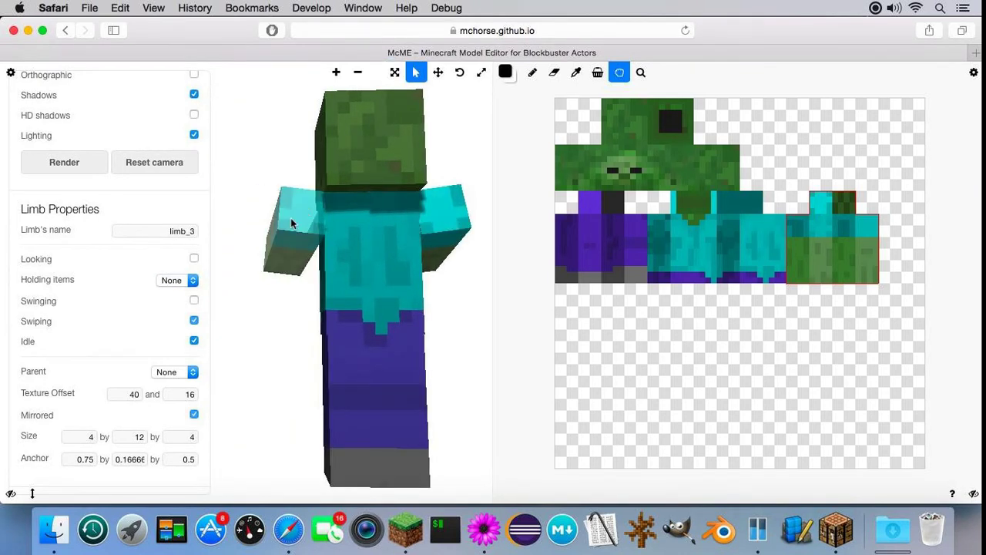
left_click(171, 280)
left_click(169, 302)
left_click(174, 280)
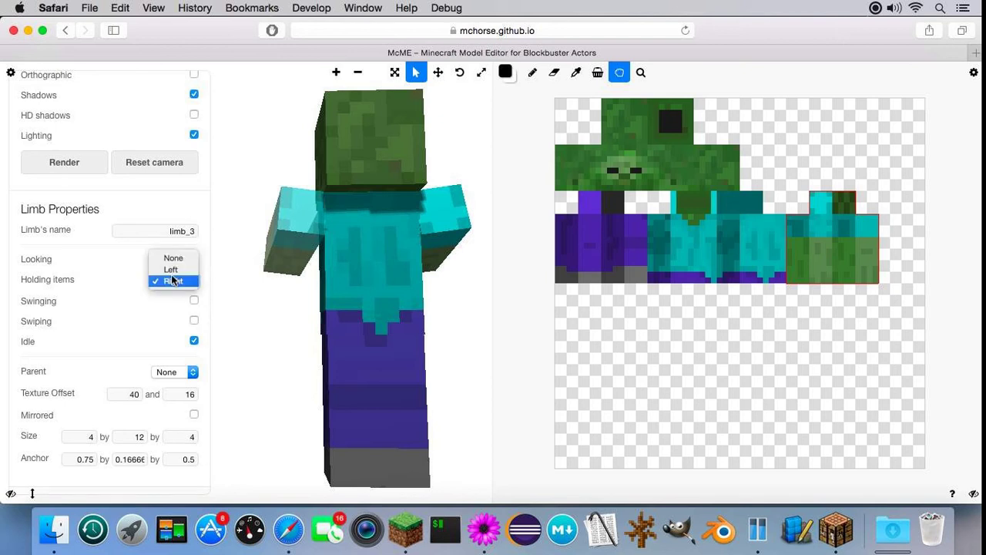
left_click(171, 269)
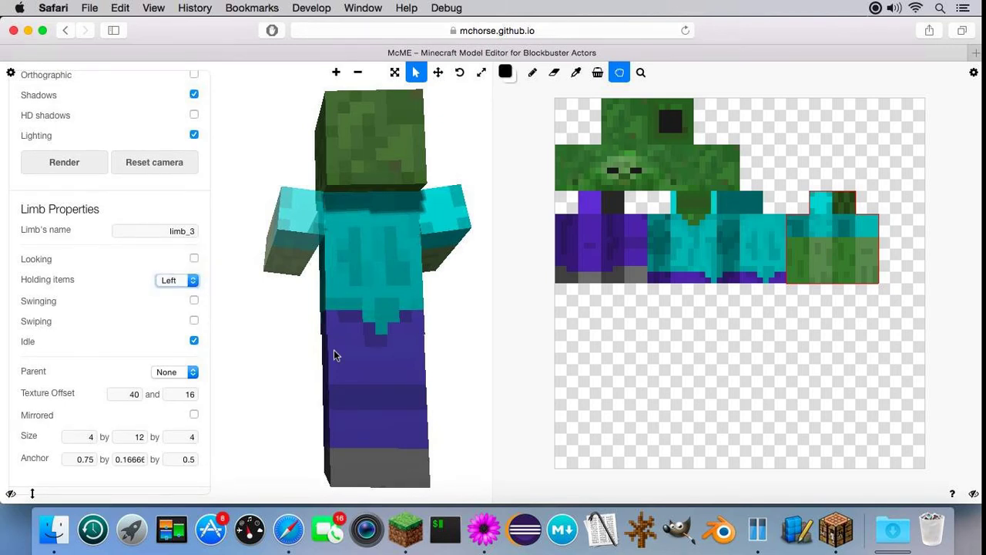
Step: Select the head, limb_0, and enable Looking for it
left_click(308, 363)
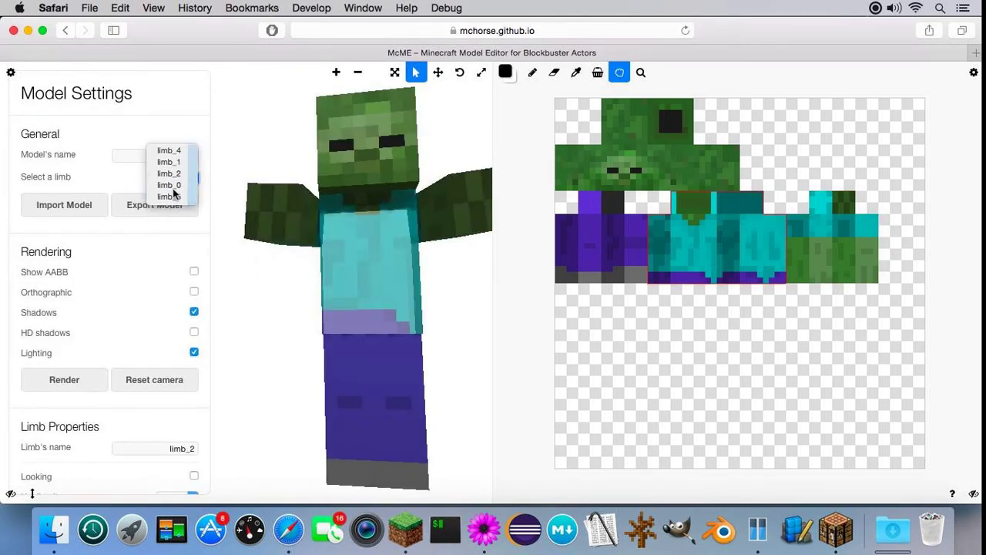
left_click(175, 179)
left_click(177, 179)
left_click(177, 180)
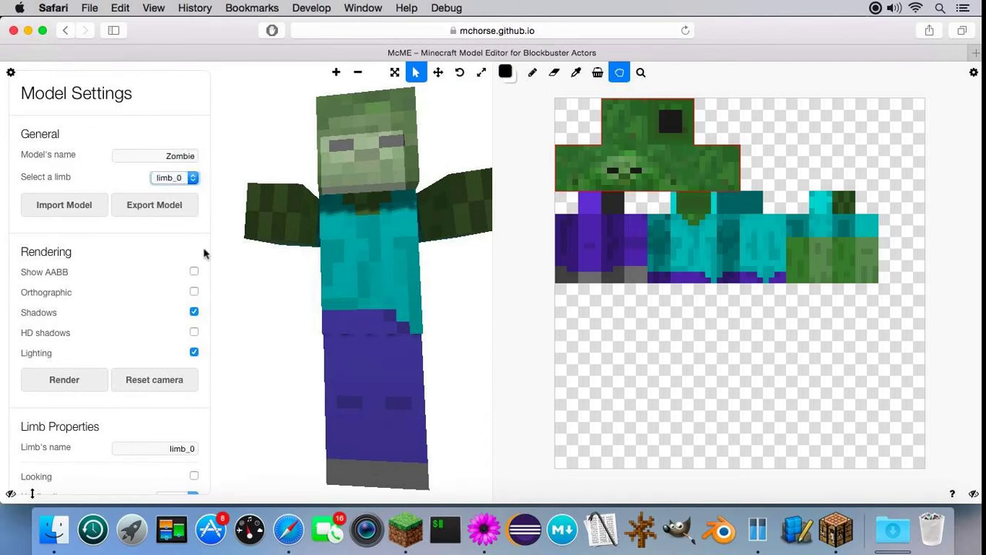
scroll(174, 370, "down", 3)
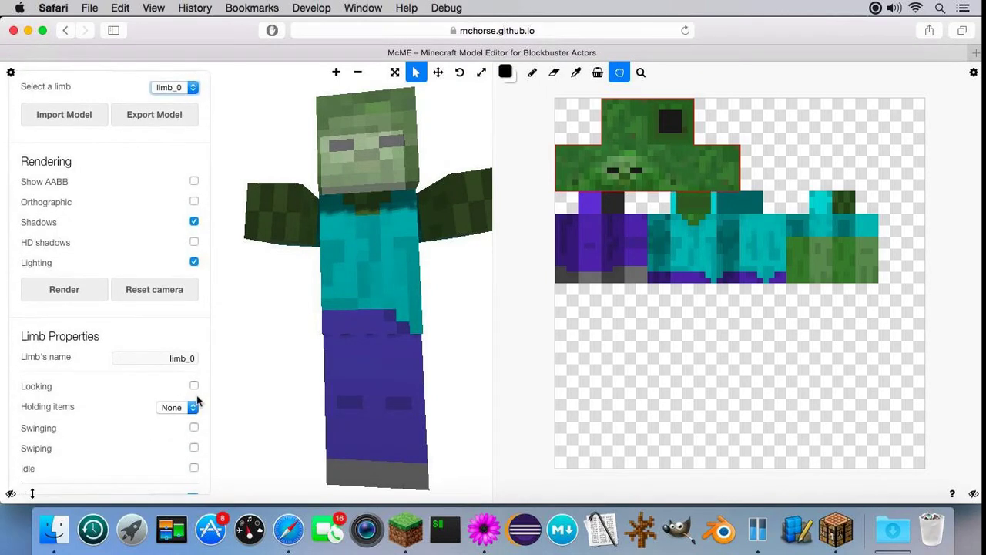
left_click(193, 385)
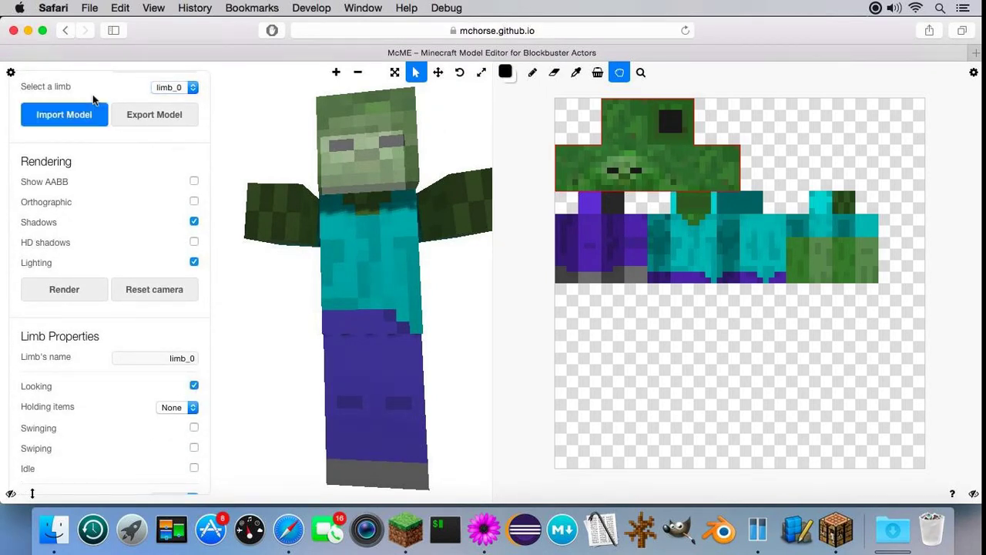
Step: Export the zombie model and save it as model.json in the zombie folder, replacing the existing file
scroll(93, 114, "up", 3)
left_click(149, 217)
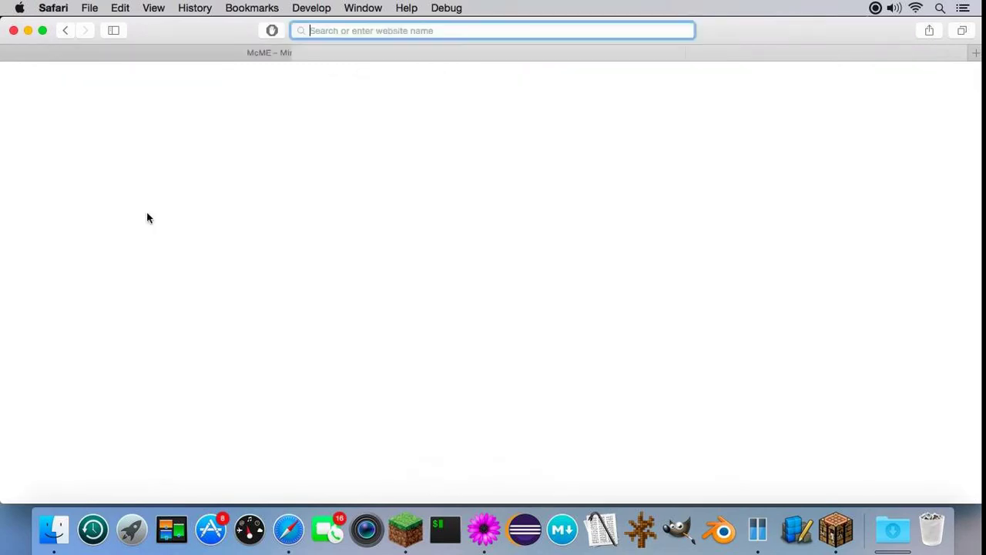
key("super+s")
left_click(519, 168)
left_click(378, 362)
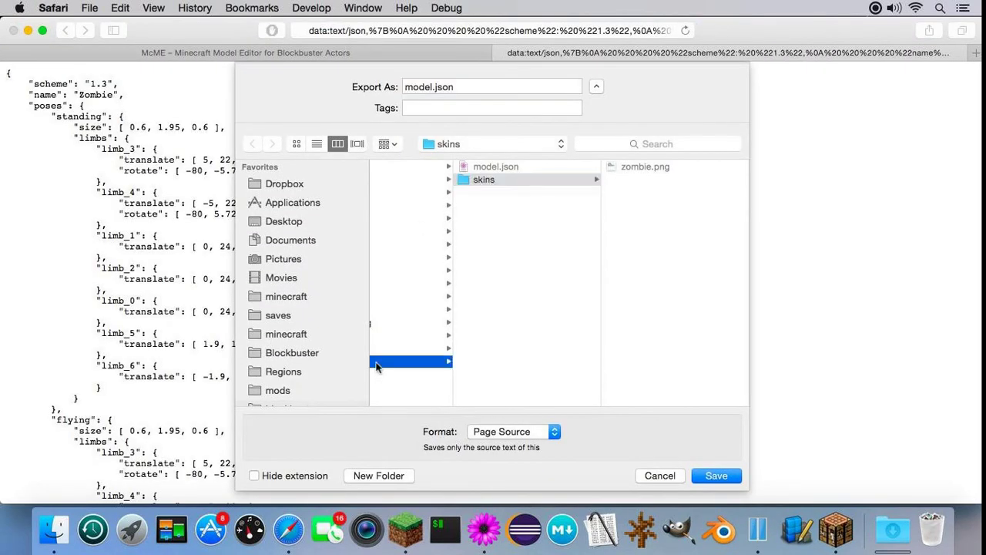
left_click(717, 476)
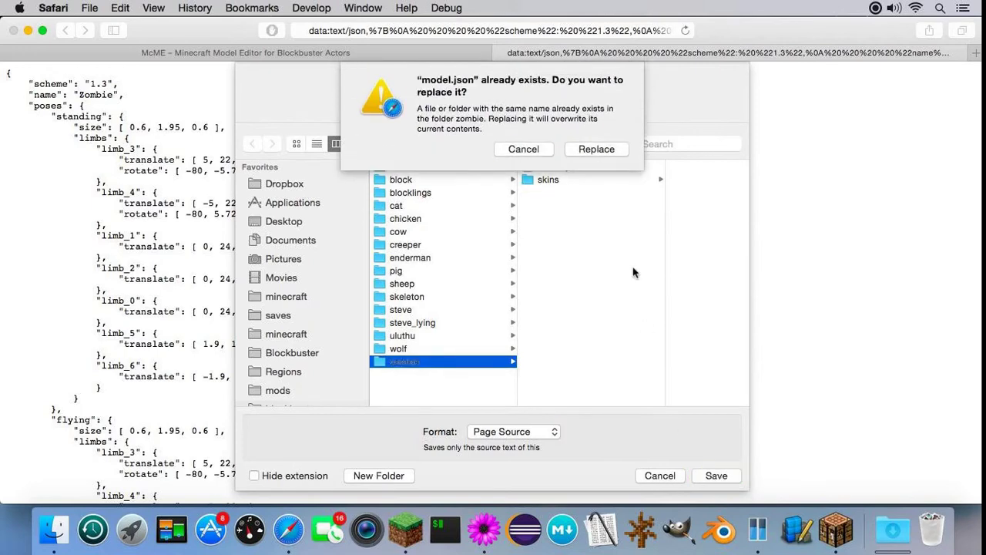
left_click(597, 148)
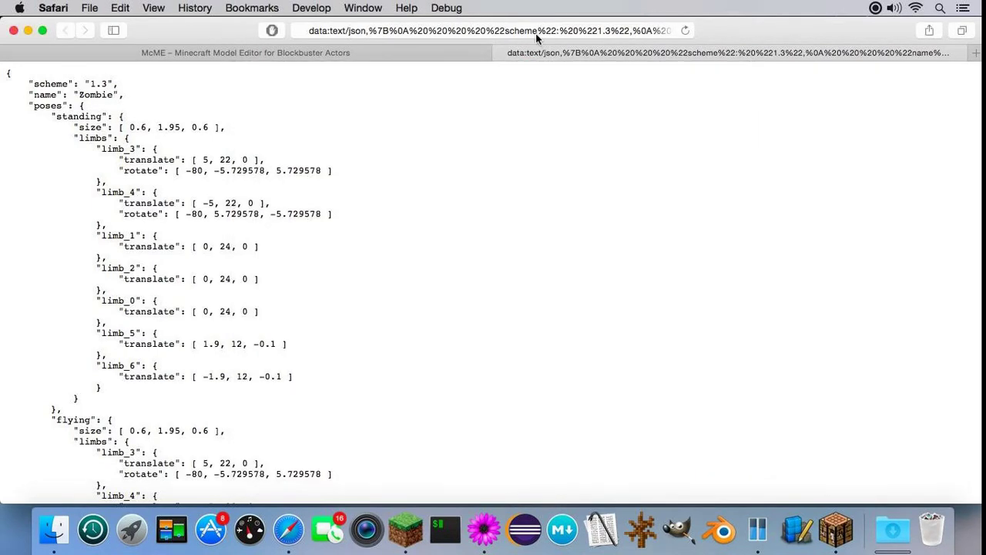
left_click(501, 53)
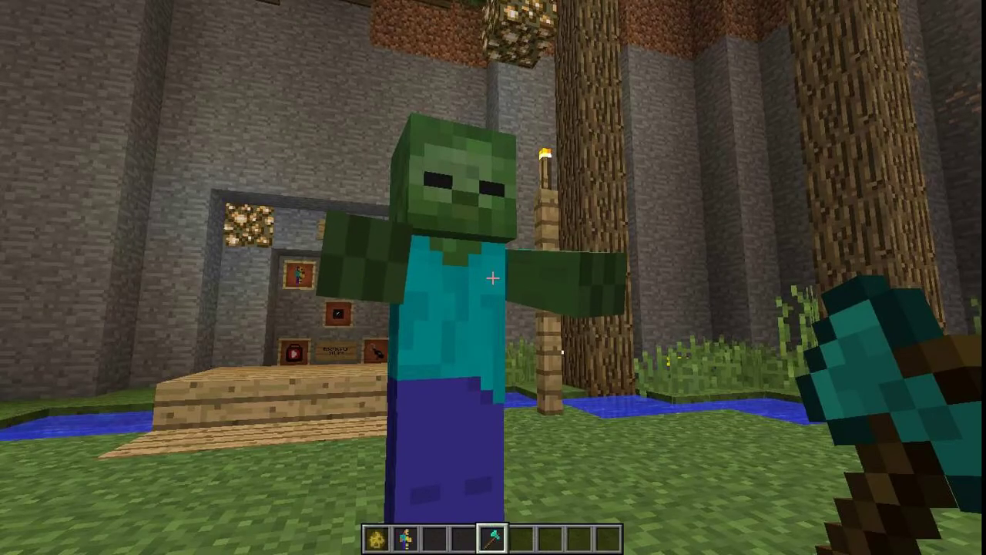
Step: Switch to Minecraft and circle the zombie actor to examine its model and arms
key("a")
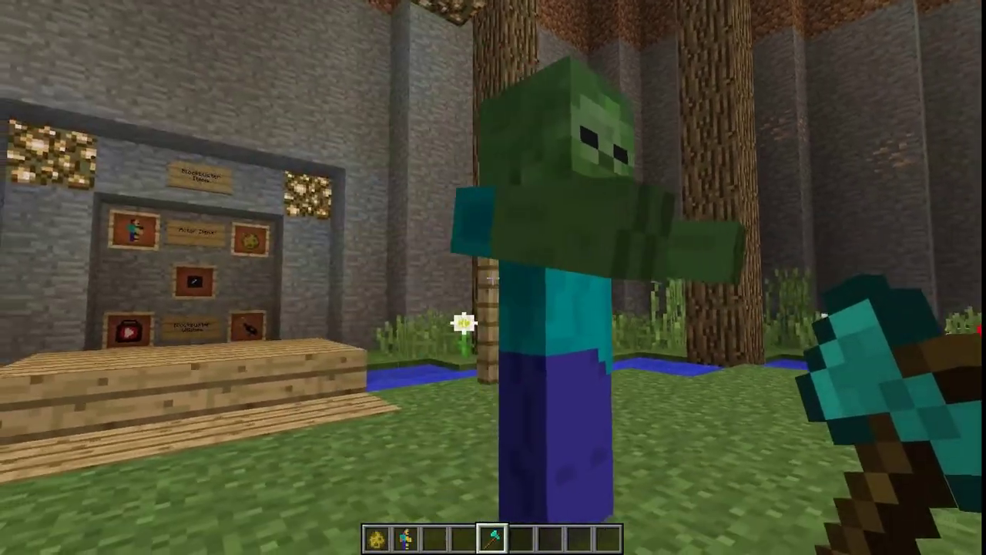
key("a")
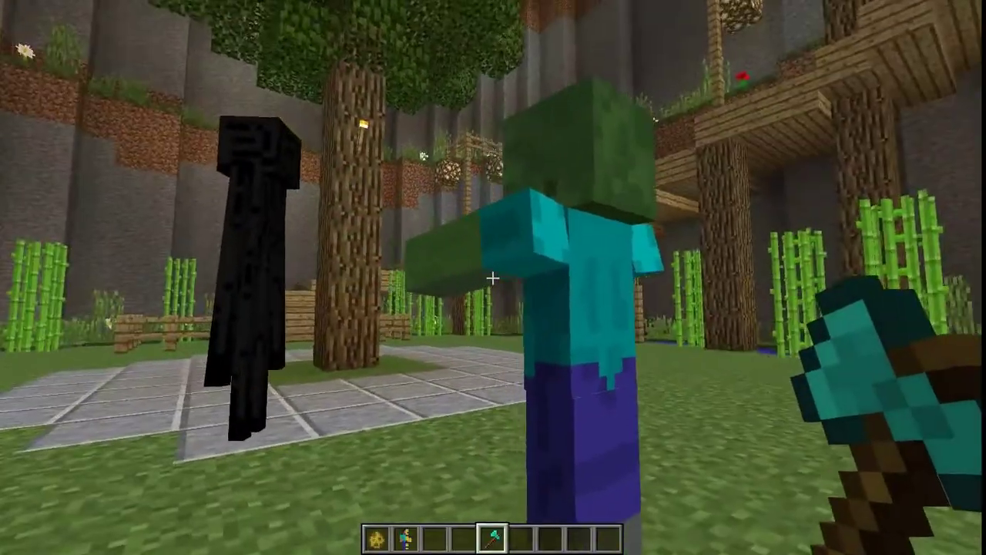
key("s")
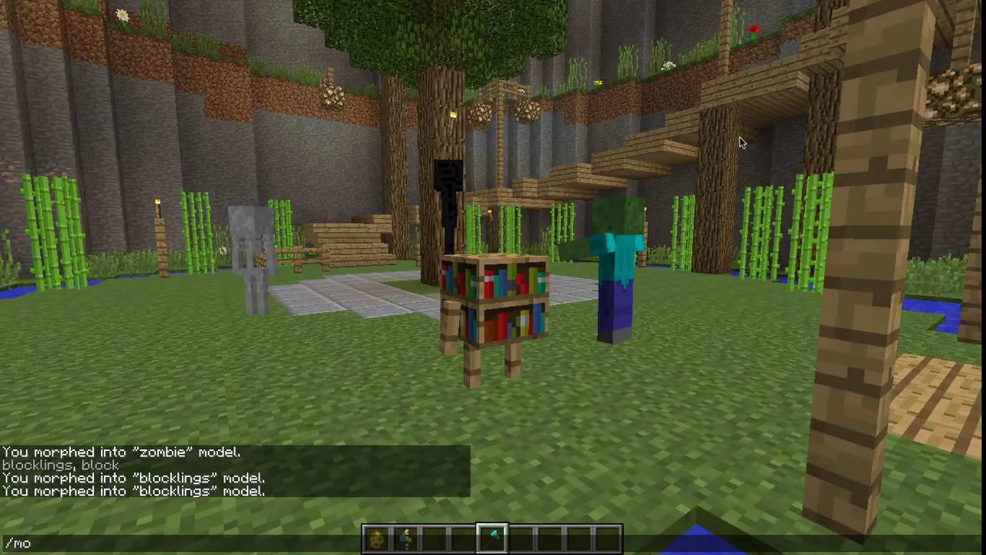
Step: Morph the player into the zombie model by command and move the diamond axe to the off hand
key("Return")
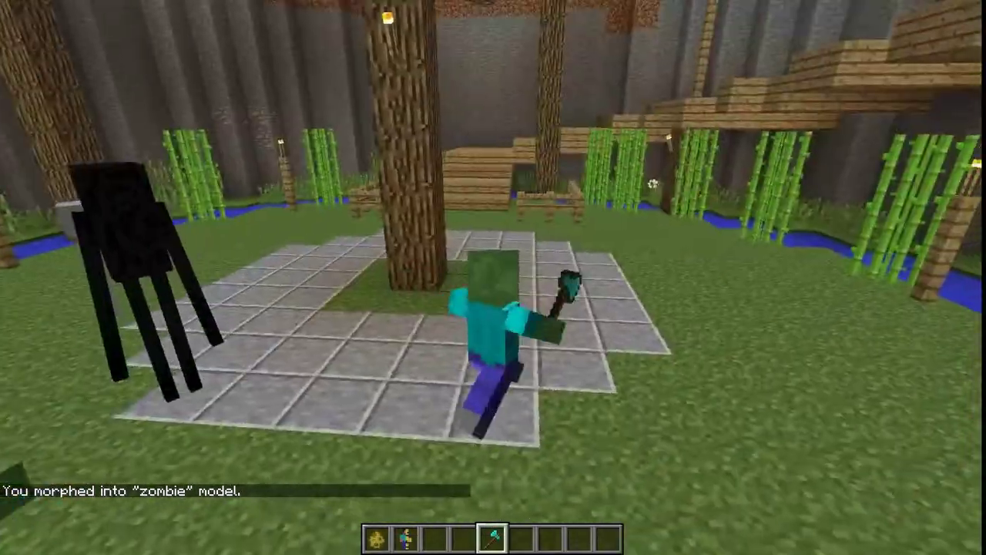
key("f")
key("w")
key("a")
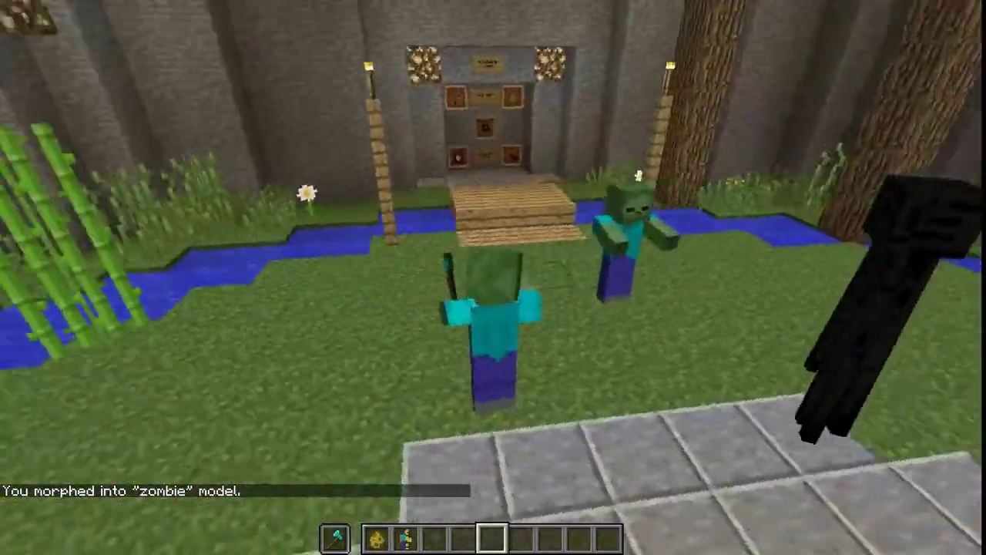
Step: Walk the zombie morph around the arena to examine its limb animations and held axe
key("w")
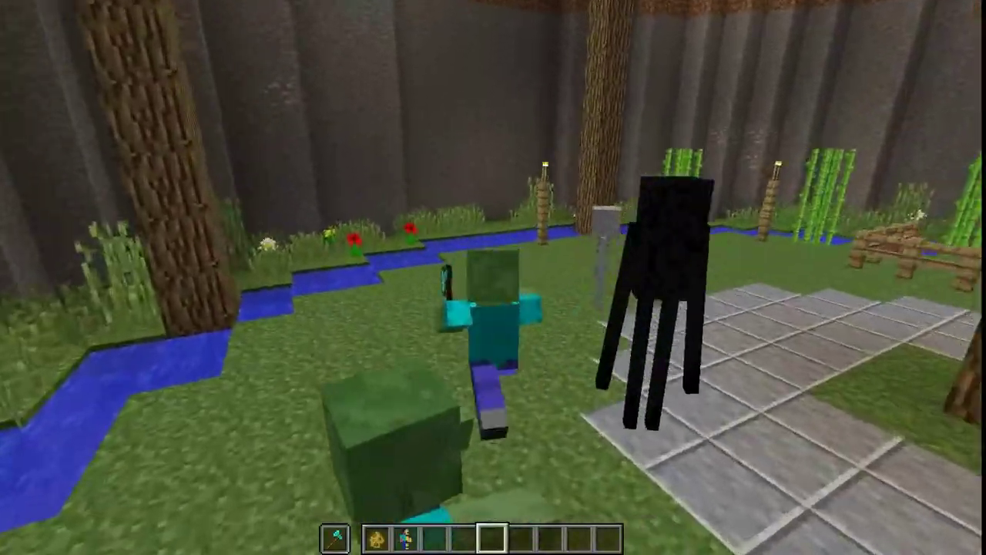
key("w")
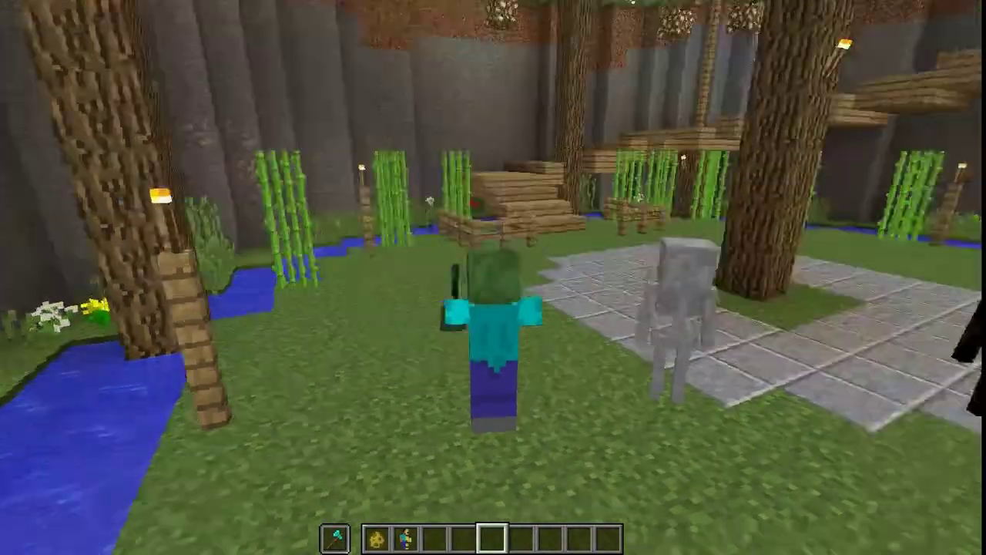
key("w")
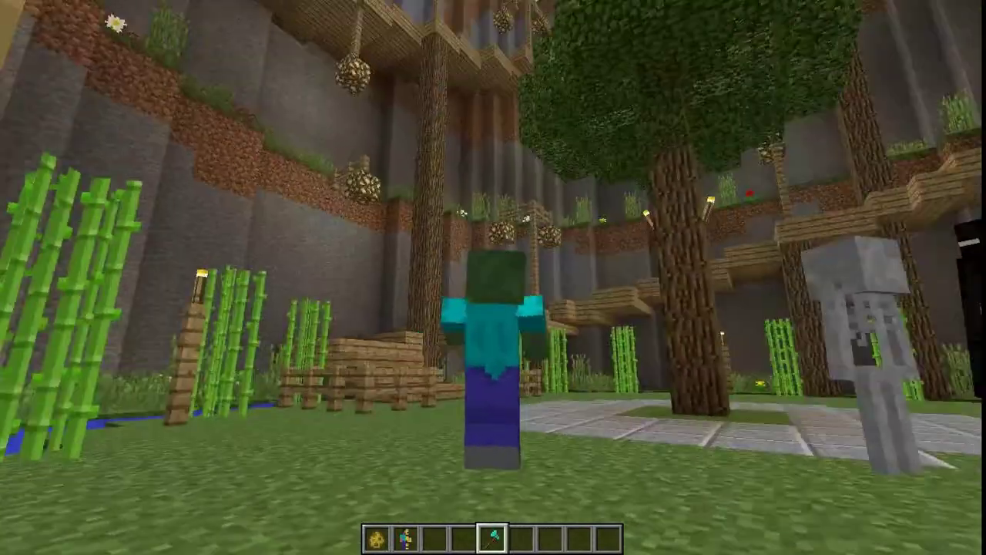